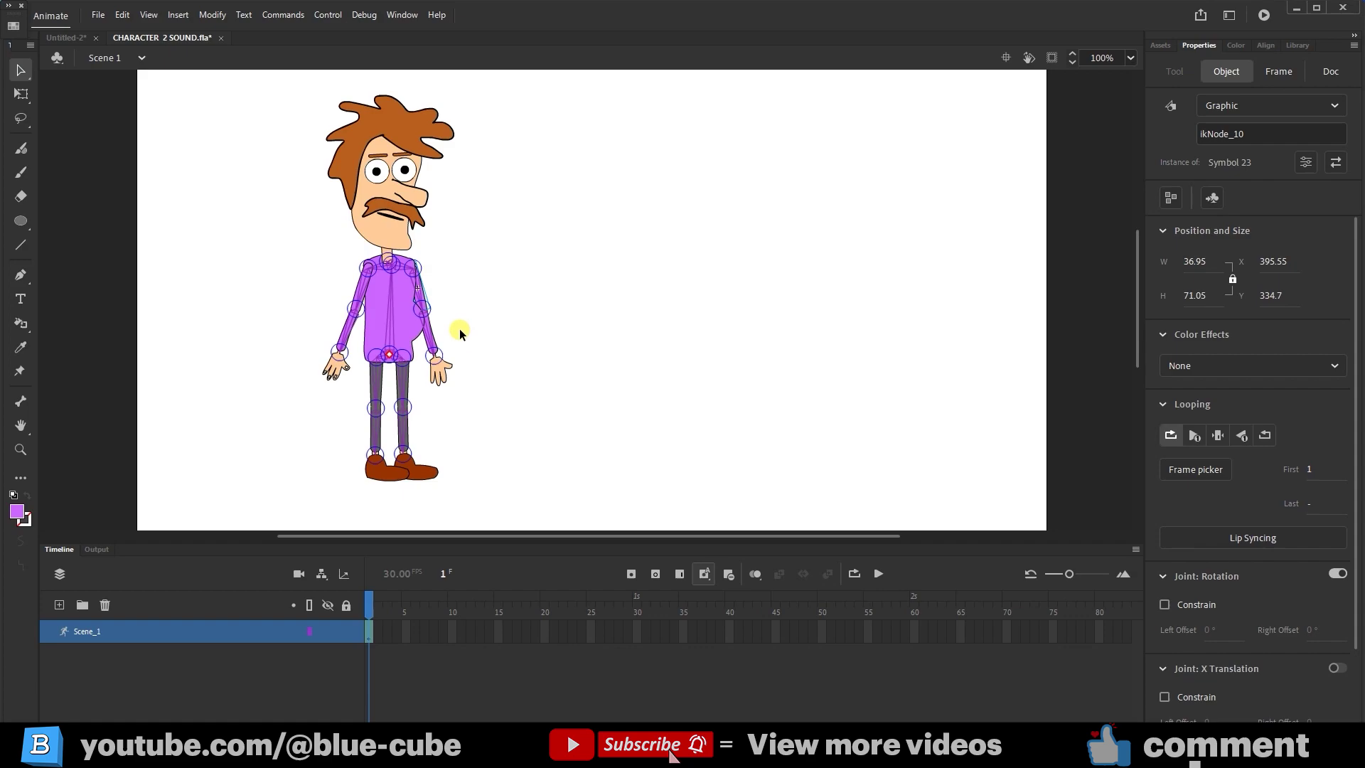
# Drag the IK arm bones so the right arm stretches sideways and the left hand rests on the hip
pyautogui.moveTo(436, 357); pyautogui.dragTo(530, 254)
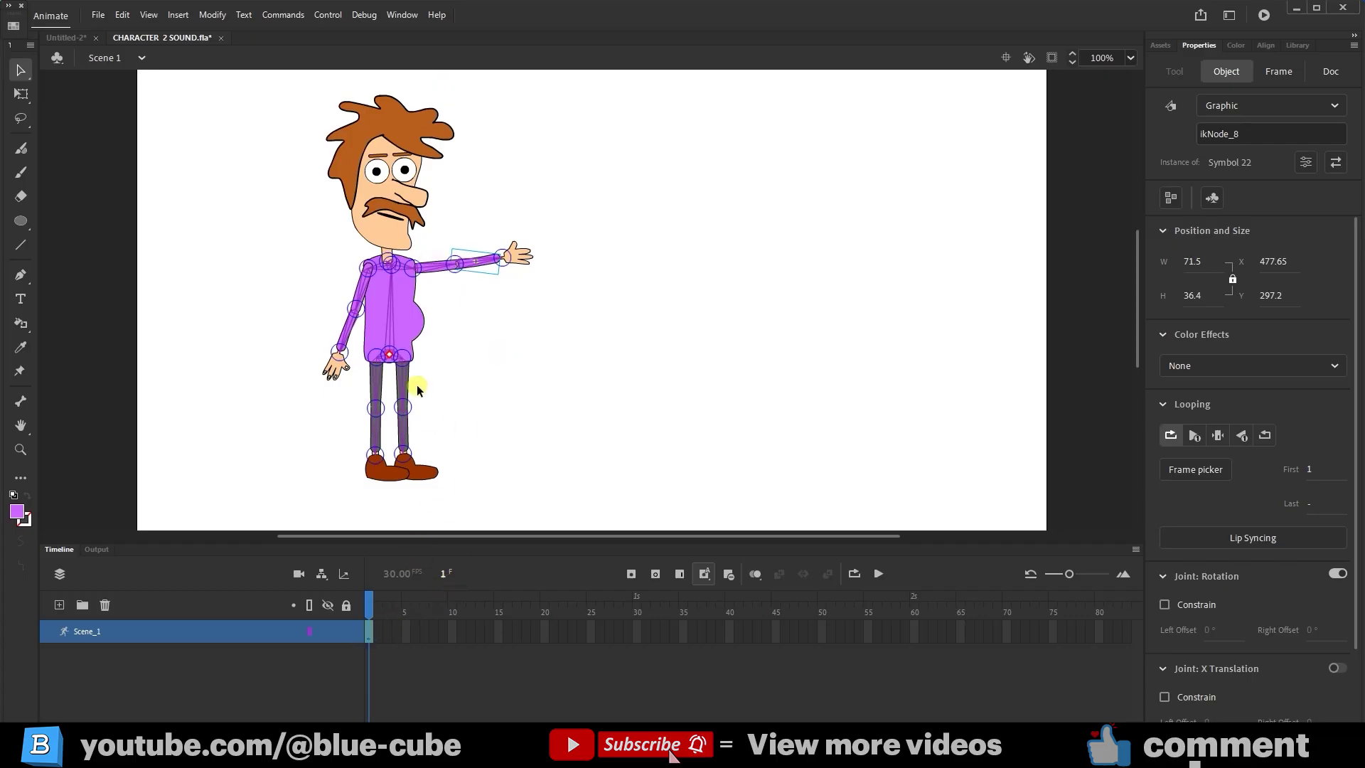
pyautogui.moveTo(360, 306)
pyautogui.mouseDown()
pyautogui.moveTo(298, 274)
pyautogui.moveTo(349, 320)
pyautogui.mouseUp()
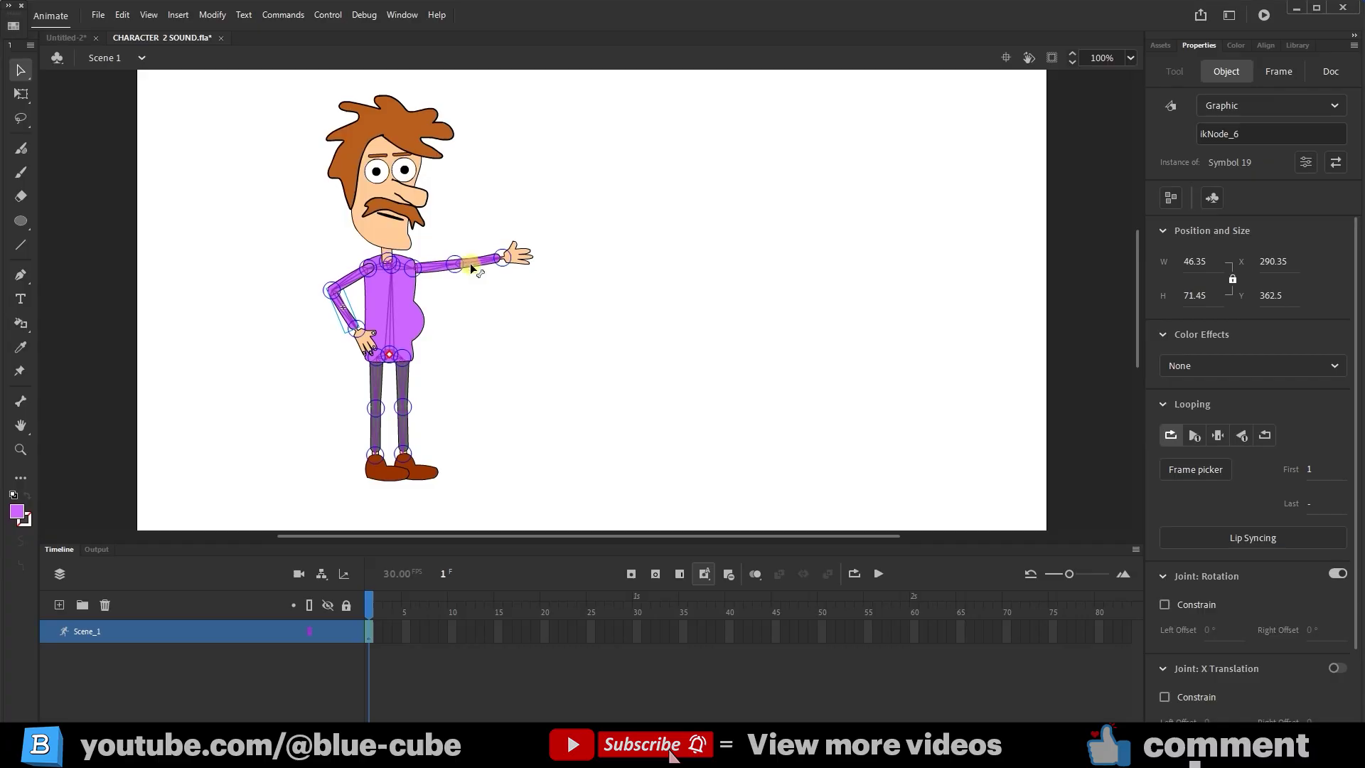
pyautogui.moveTo(478, 263); pyautogui.dragTo(492, 288)
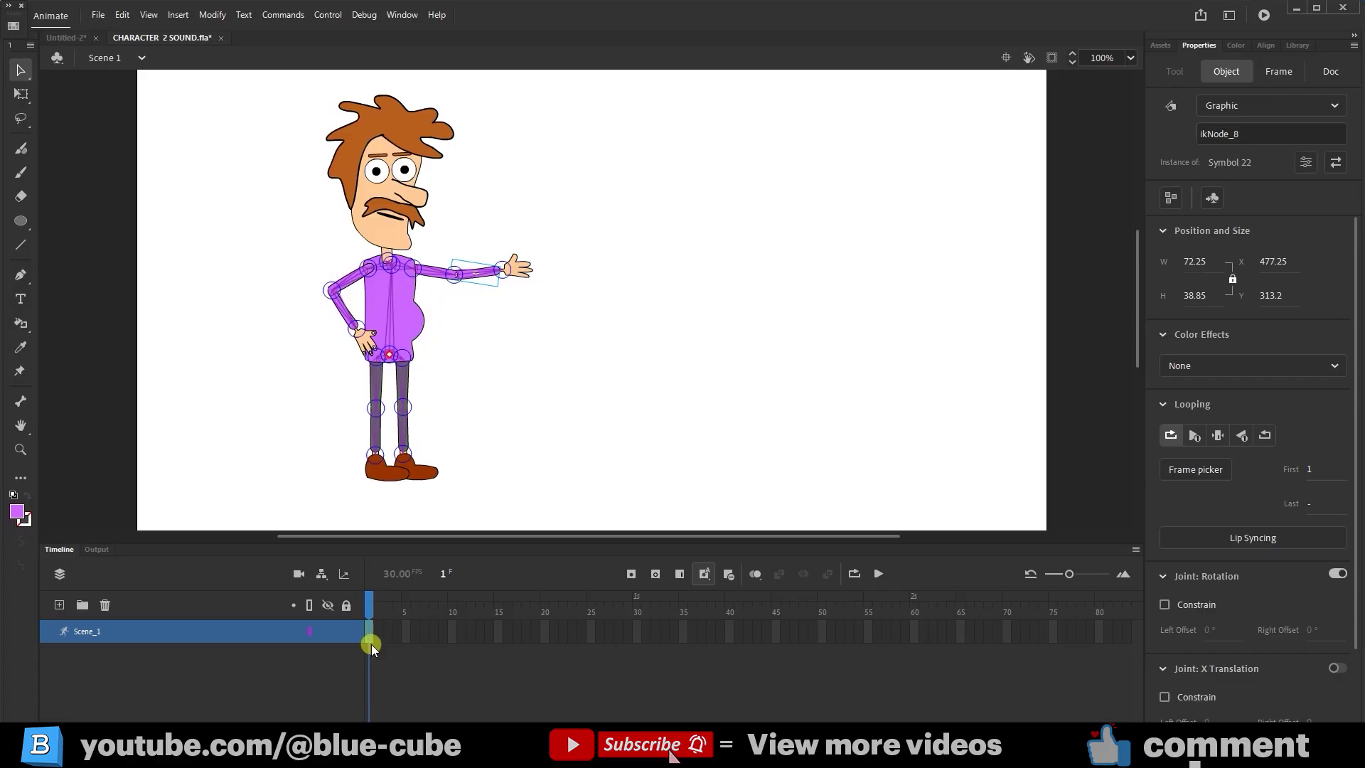
# Add a new layer above the character and name it 'top'
pyautogui.click(59, 604)
pyautogui.click(86, 632)
pyautogui.doubleClick(86, 632)
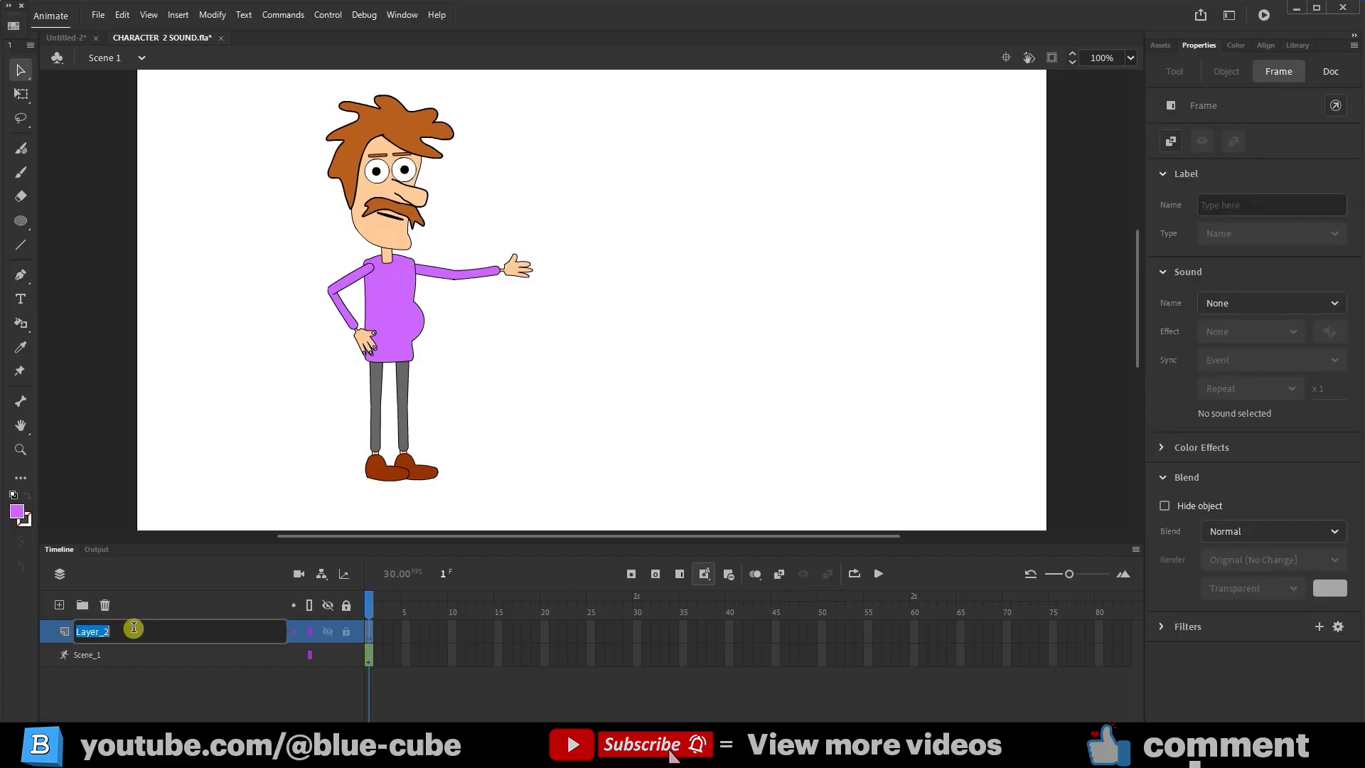
pyautogui.write('top')
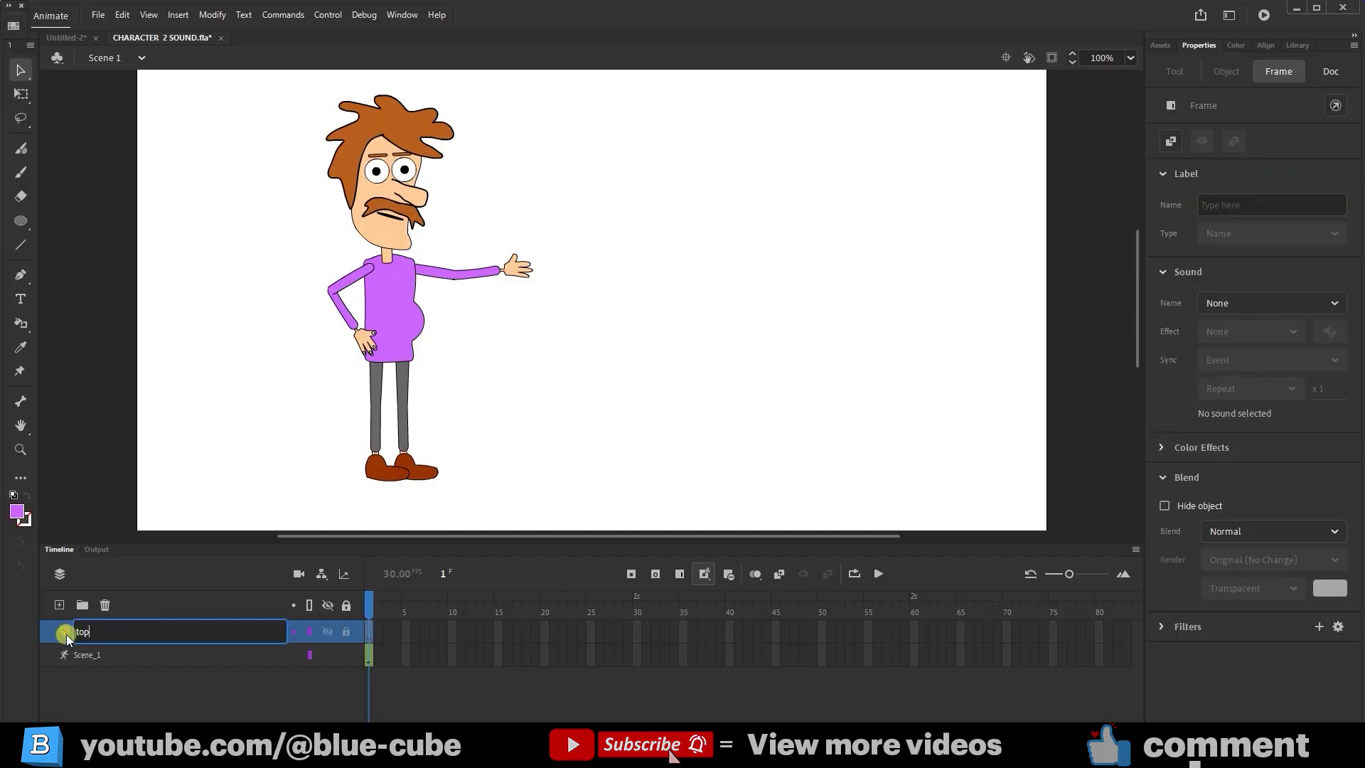
pyautogui.click(64, 637)
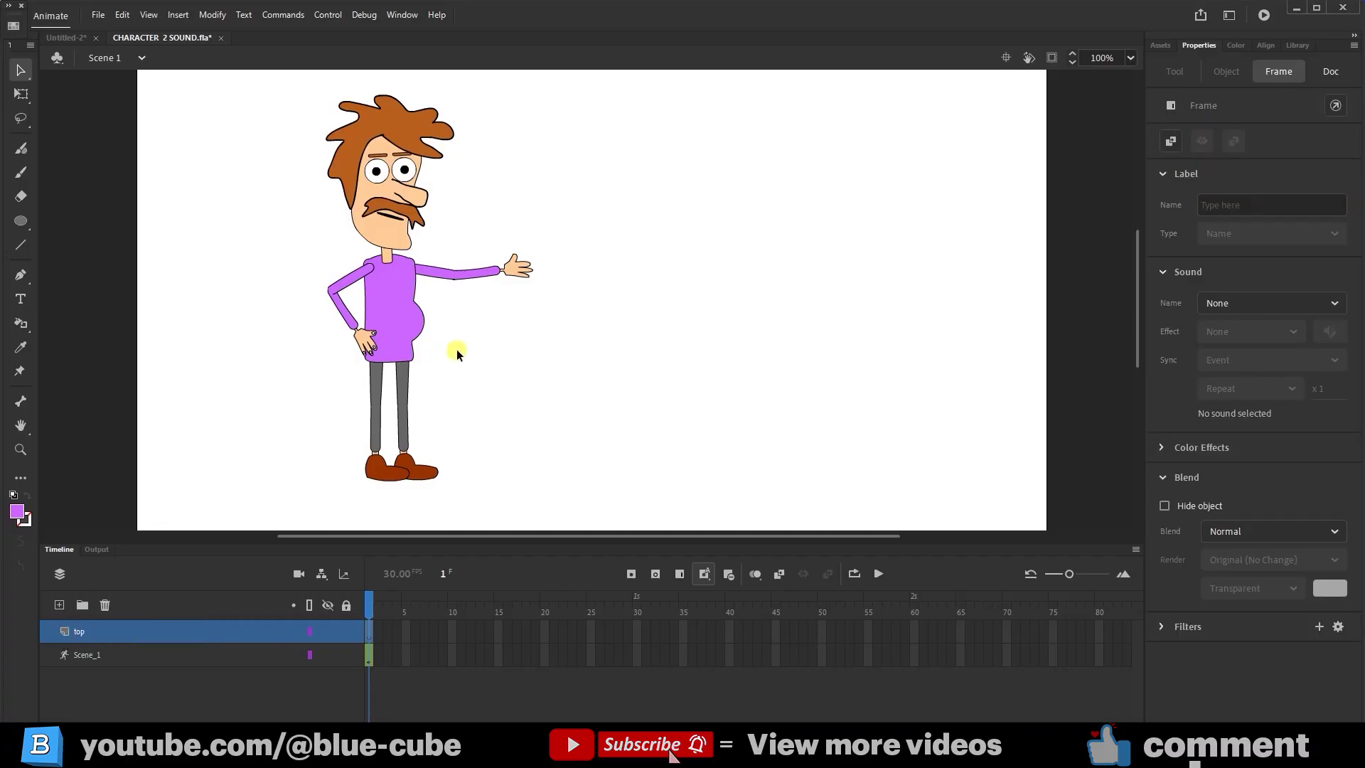
# Drag the basketball image from File Explorer onto the stage
pyautogui.click(357, 656)
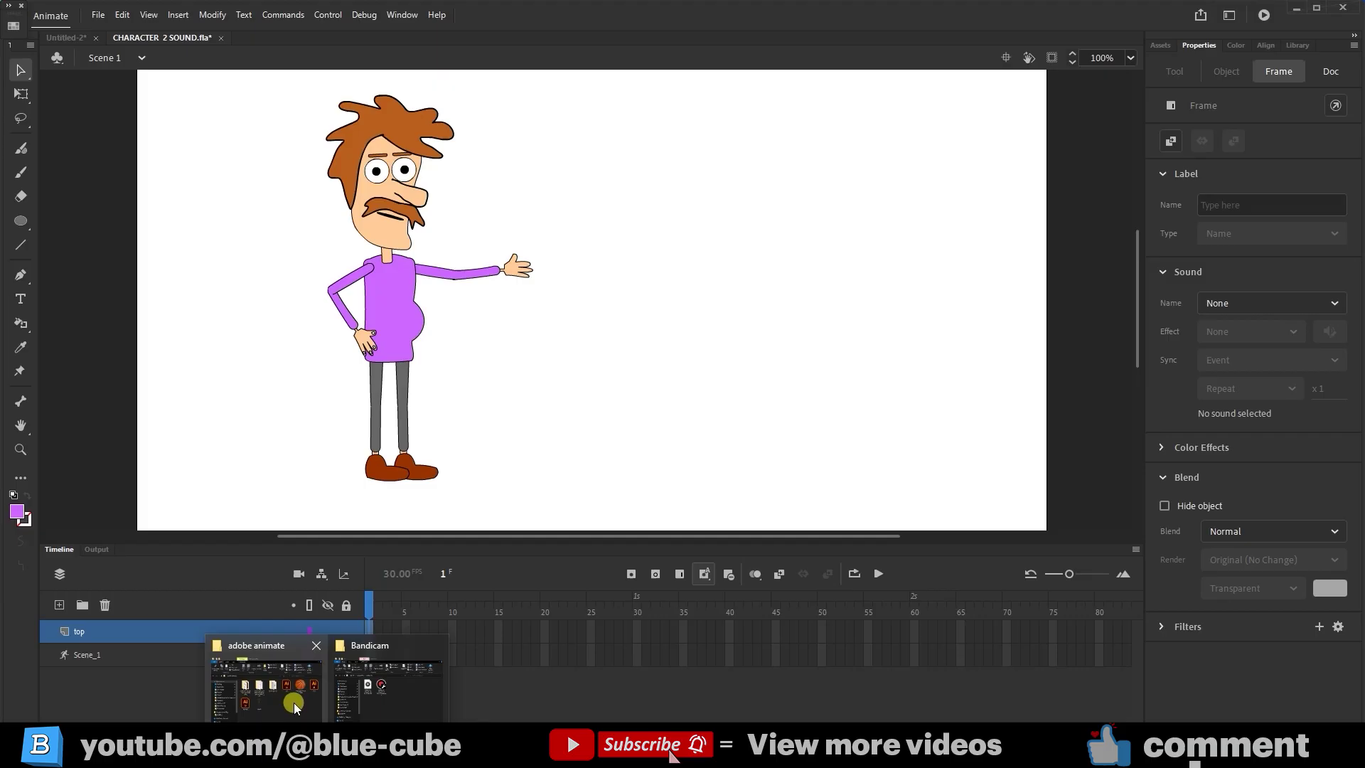
pyautogui.click(293, 702)
pyautogui.moveTo(1004, 407); pyautogui.dragTo(328, 416)
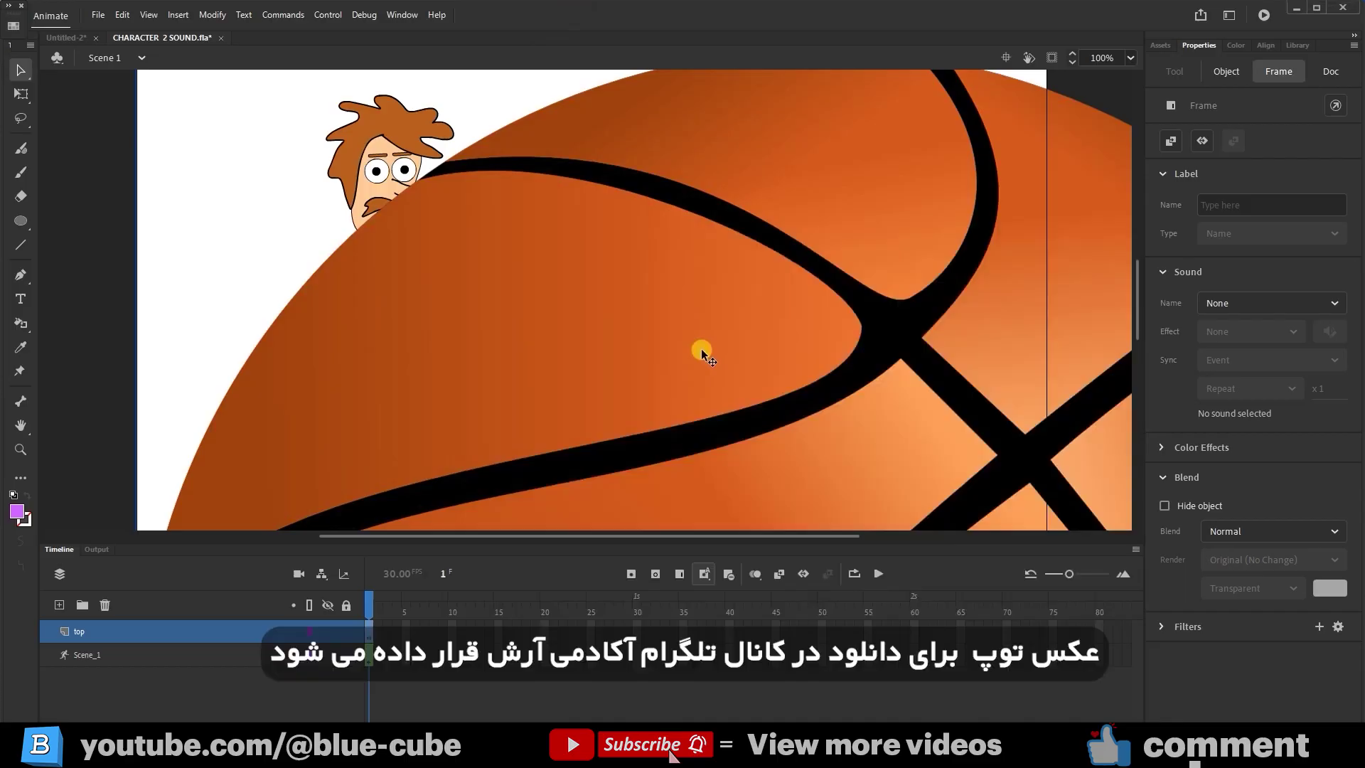
# Scale the basketball down to 96 px wide and move it under the outstretched hand
pyautogui.click(700, 329)
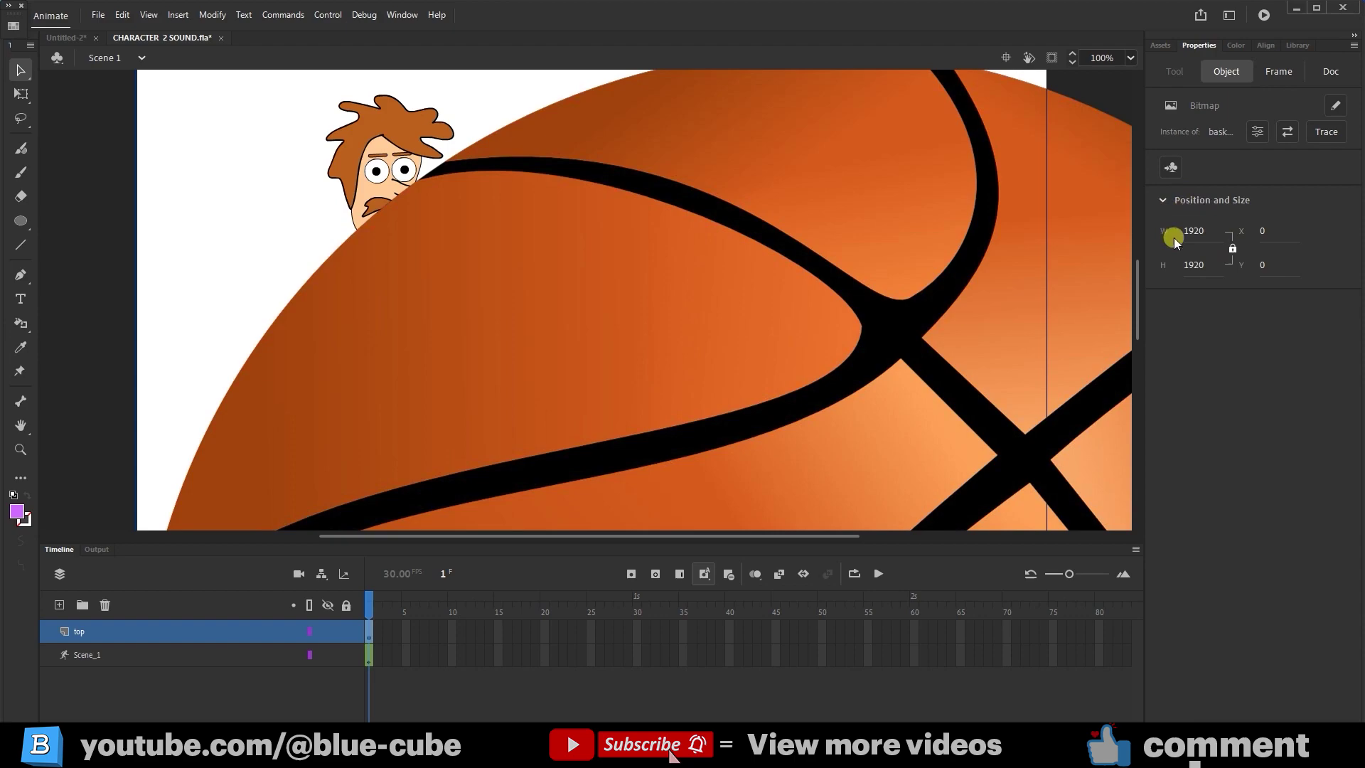
pyautogui.moveTo(1193, 231); pyautogui.dragTo(890, 236)
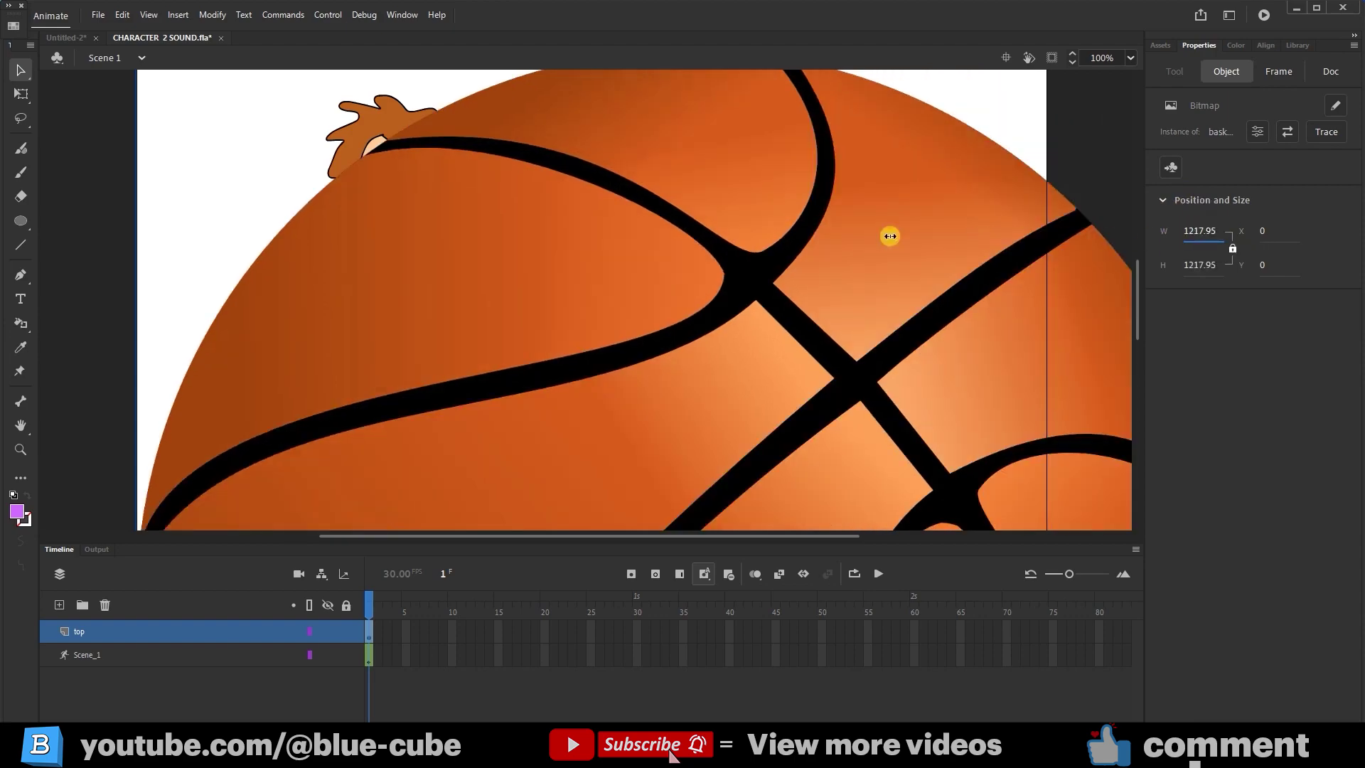
pyautogui.moveTo(1209, 230); pyautogui.dragTo(815, 245)
pyautogui.click(30, 89)
pyautogui.moveTo(305, 226); pyautogui.dragTo(564, 296)
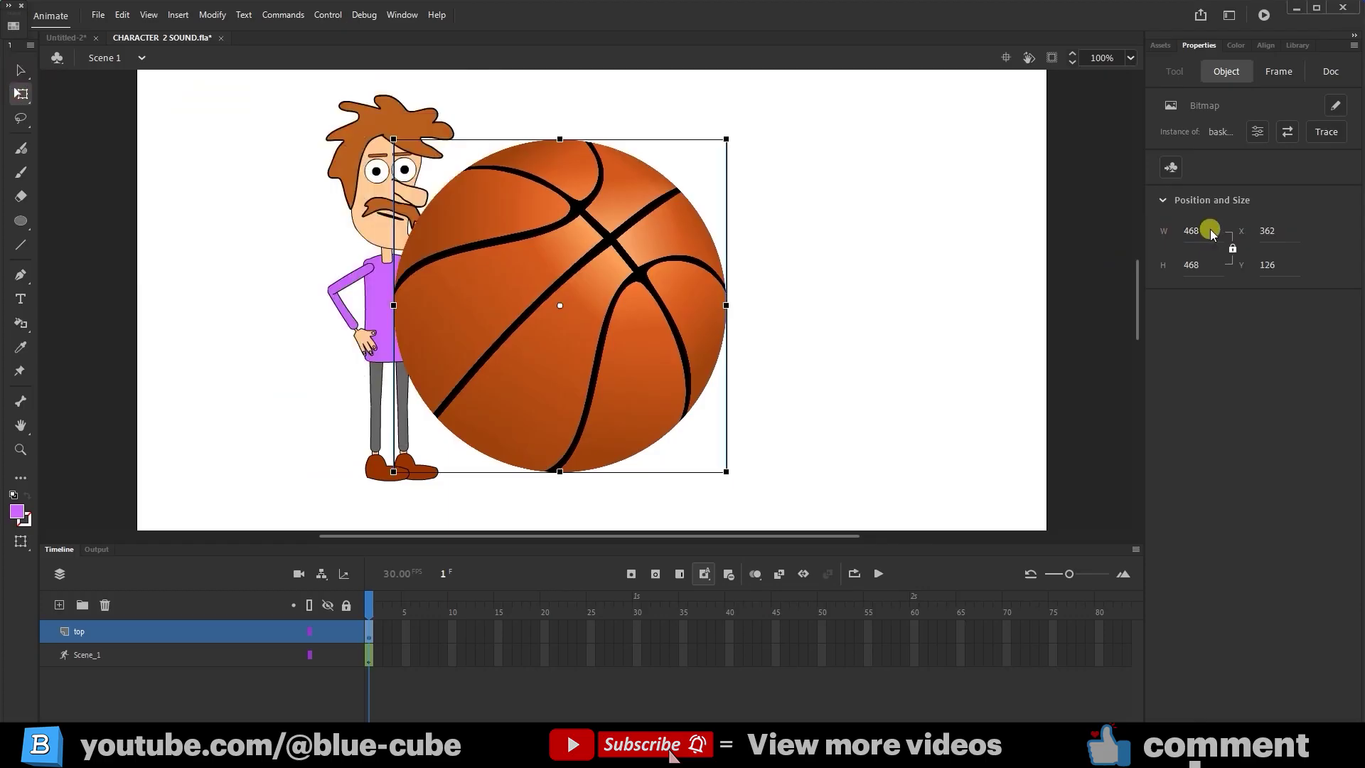
pyautogui.moveTo(1209, 230); pyautogui.dragTo(1030, 232)
pyautogui.moveTo(1193, 229); pyautogui.dragTo(1103, 248)
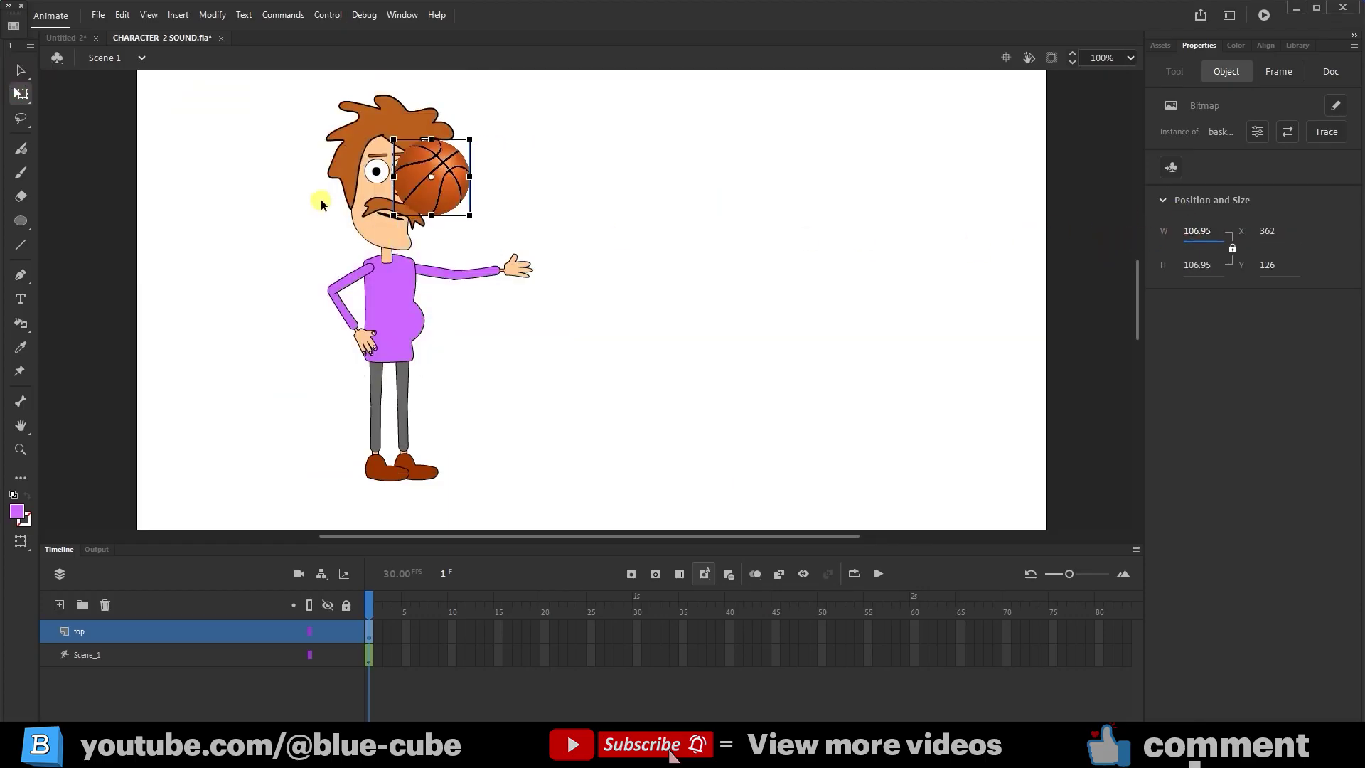
pyautogui.moveTo(445, 186); pyautogui.dragTo(568, 342)
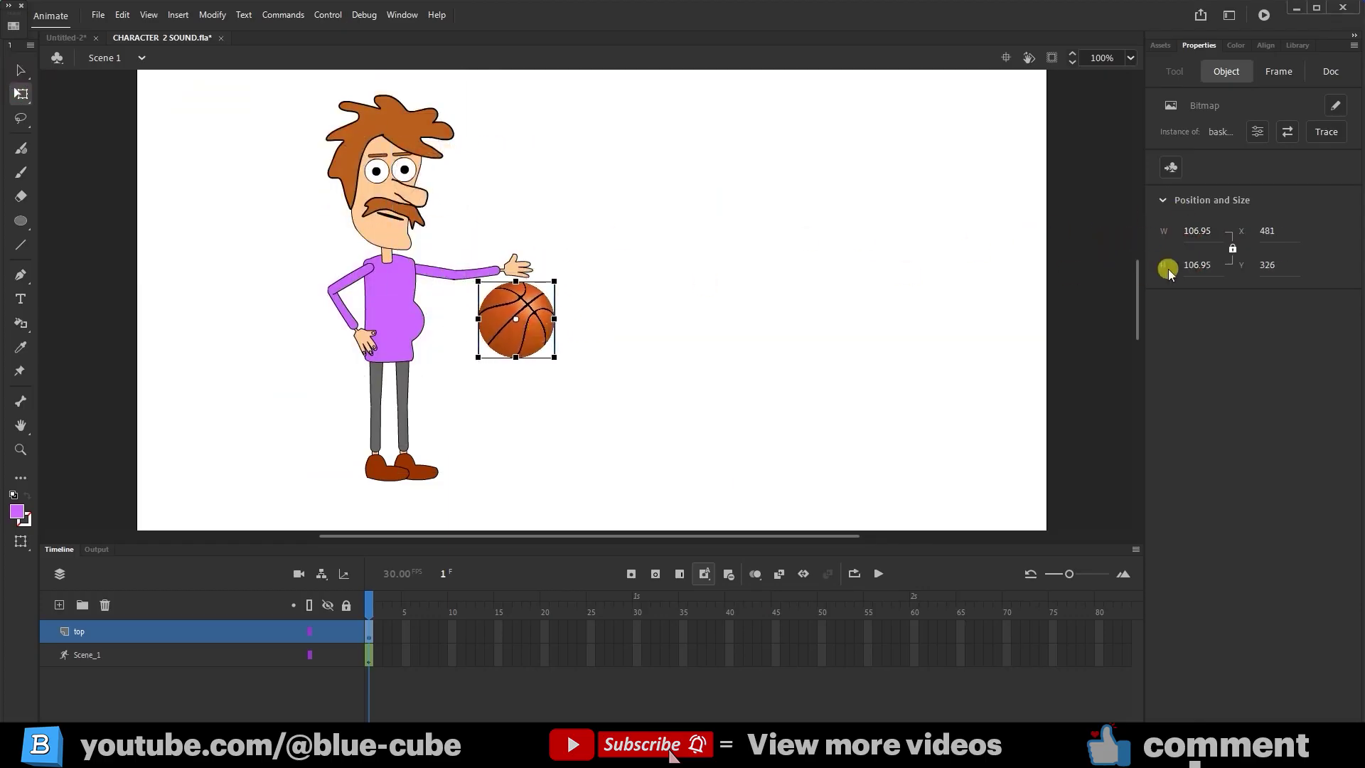
pyautogui.moveTo(1193, 229); pyautogui.dragTo(1191, 229)
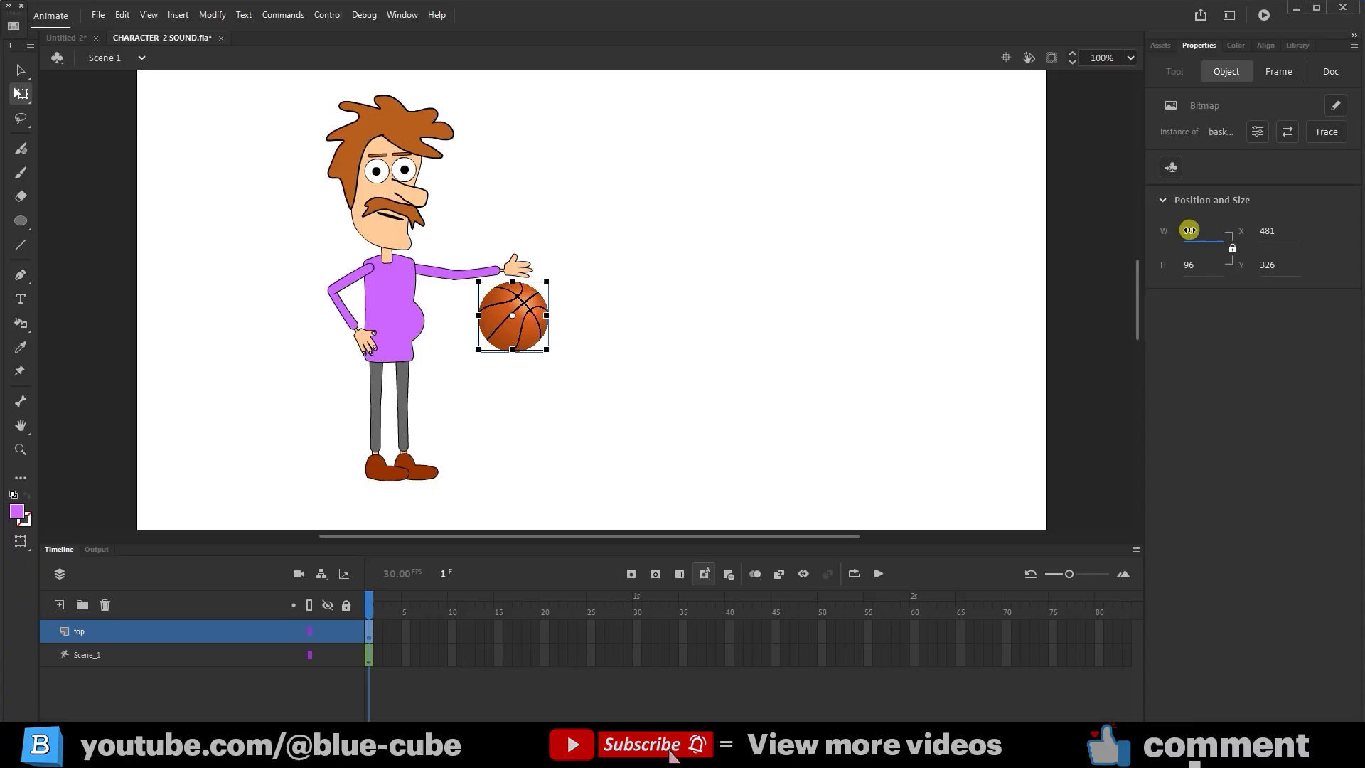
# Nudge the ball up to X 487, Y 302 under the hand, then select the top layer
pyautogui.click(634, 329)
pyautogui.moveTo(502, 323); pyautogui.dragTo(524, 320)
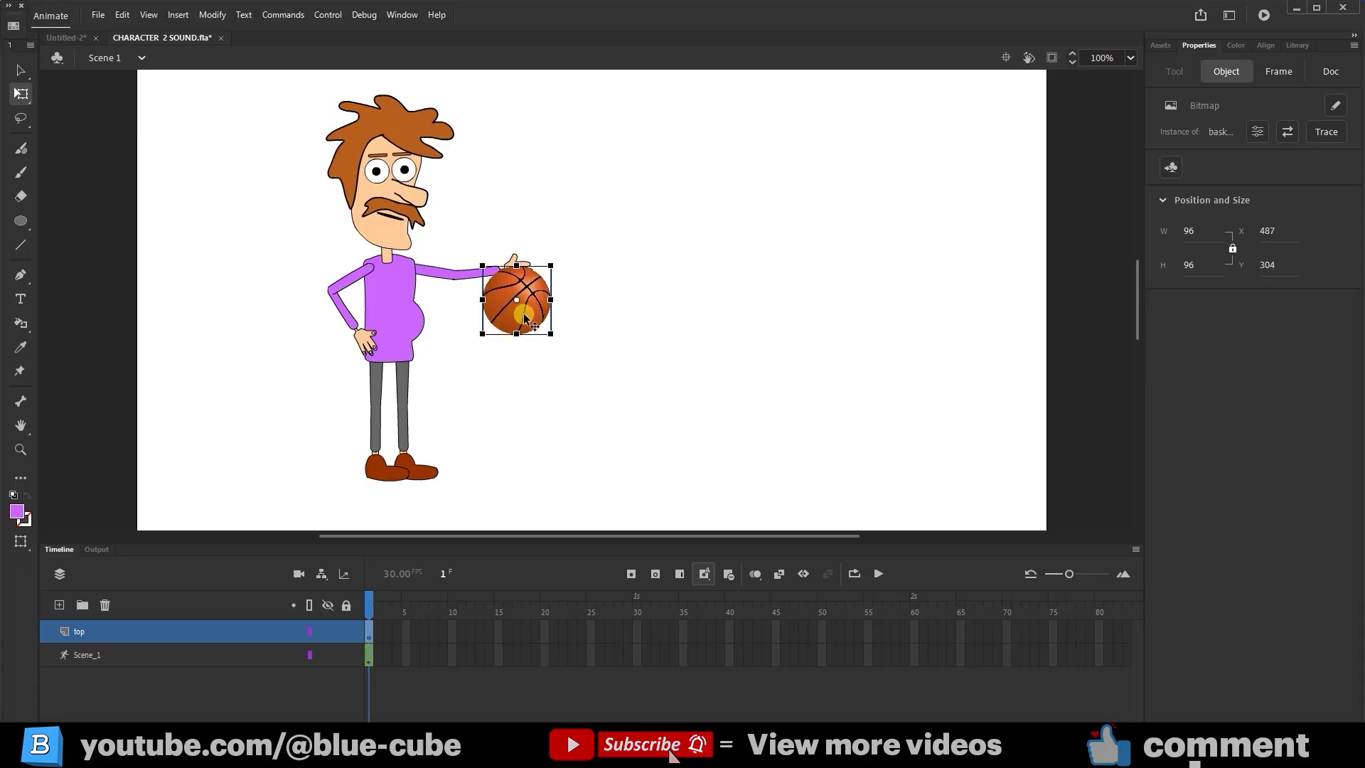
pyautogui.click(590, 297)
pyautogui.click(534, 318)
pyautogui.click(593, 283)
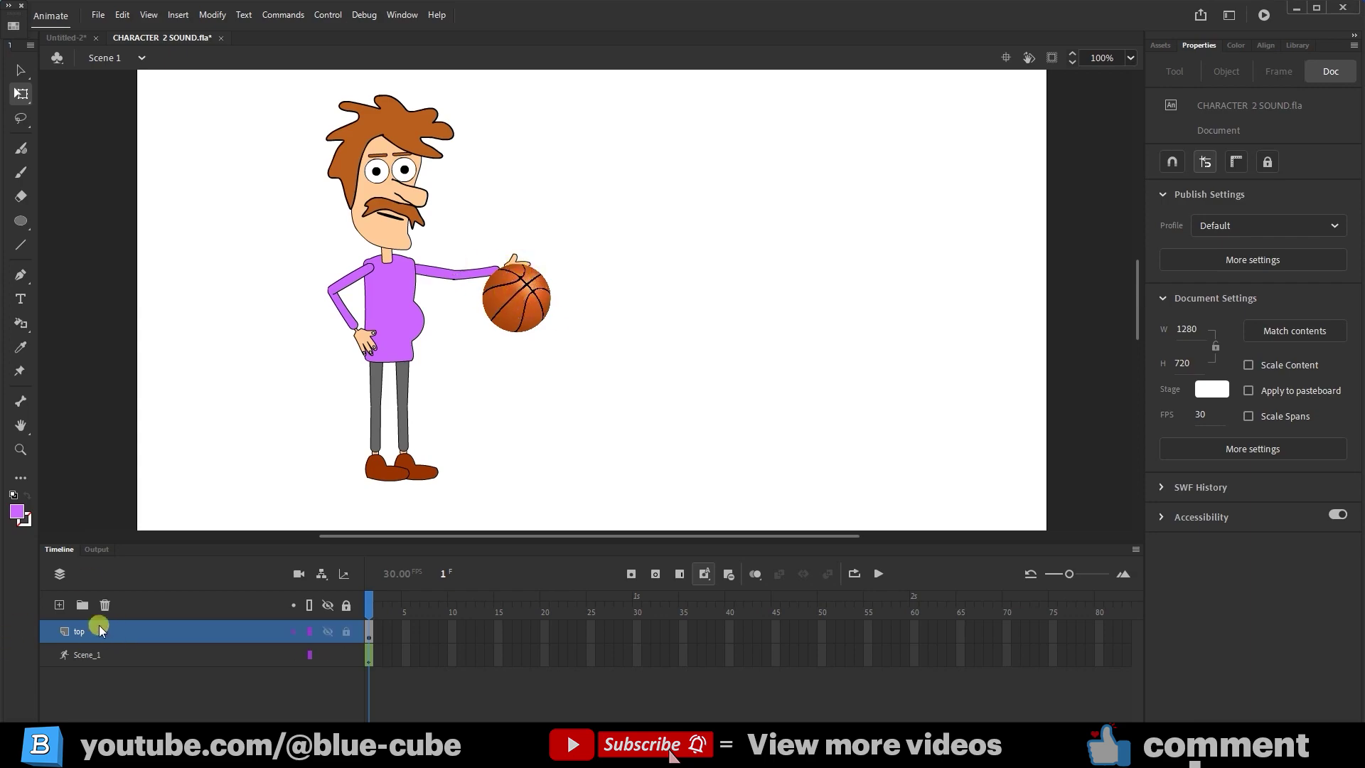
pyautogui.moveTo(94, 642); pyautogui.dragTo(116, 620)
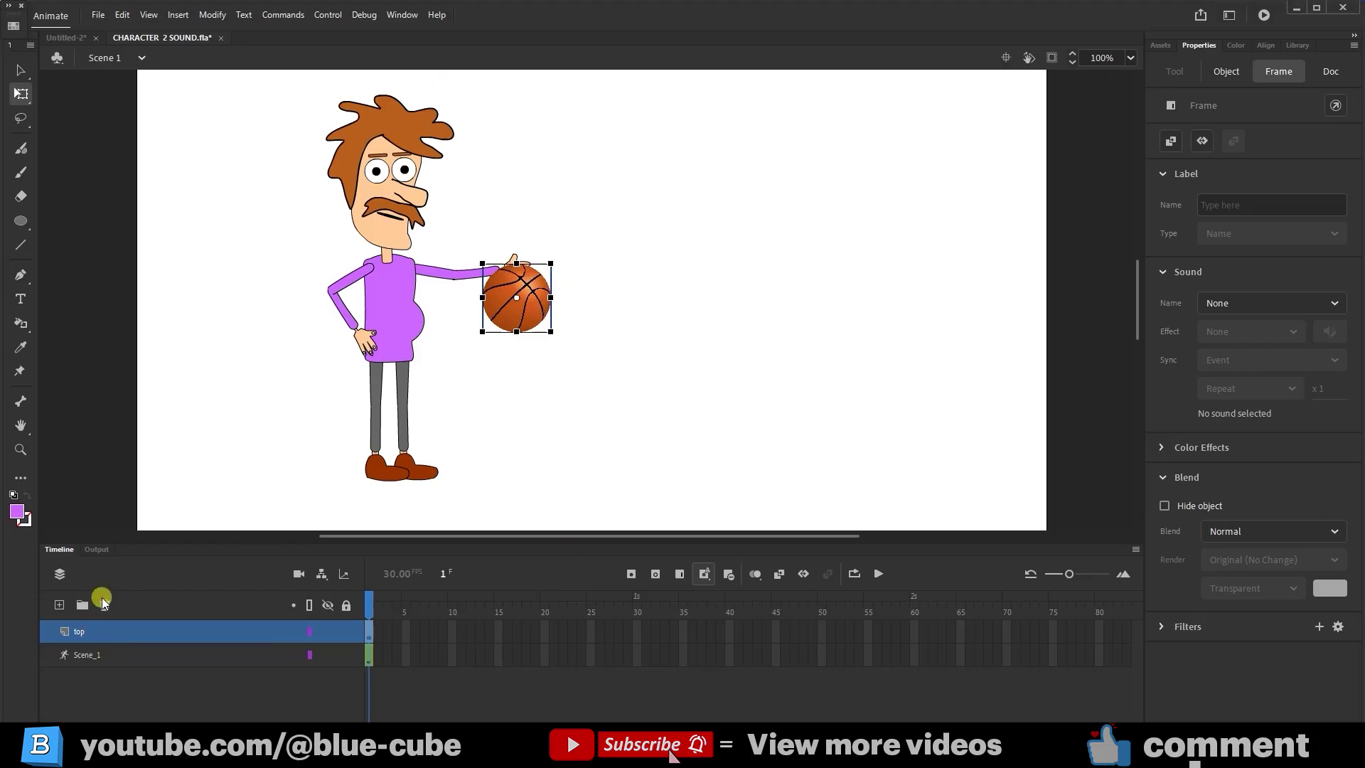
# Add a new layer named 'zamin' for the ground
pyautogui.click(59, 604)
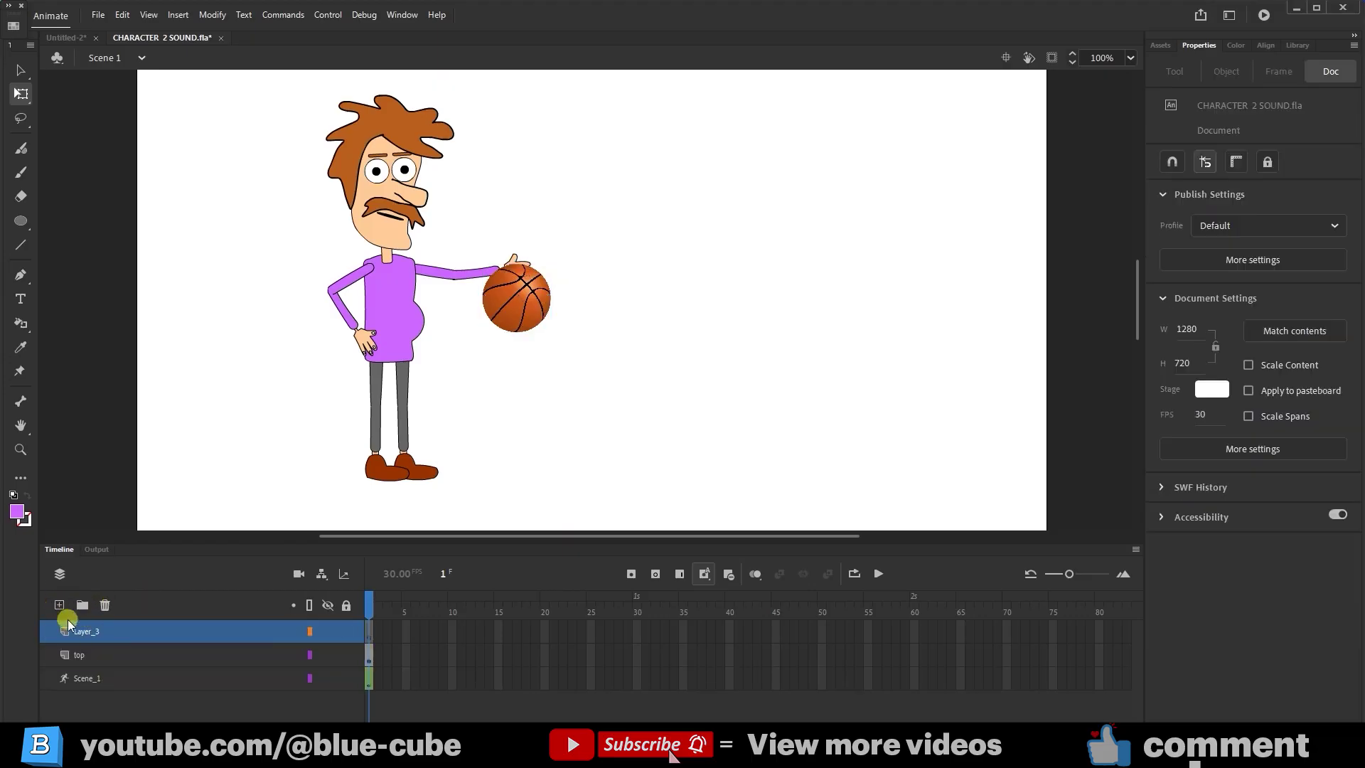
pyautogui.doubleClick(99, 631)
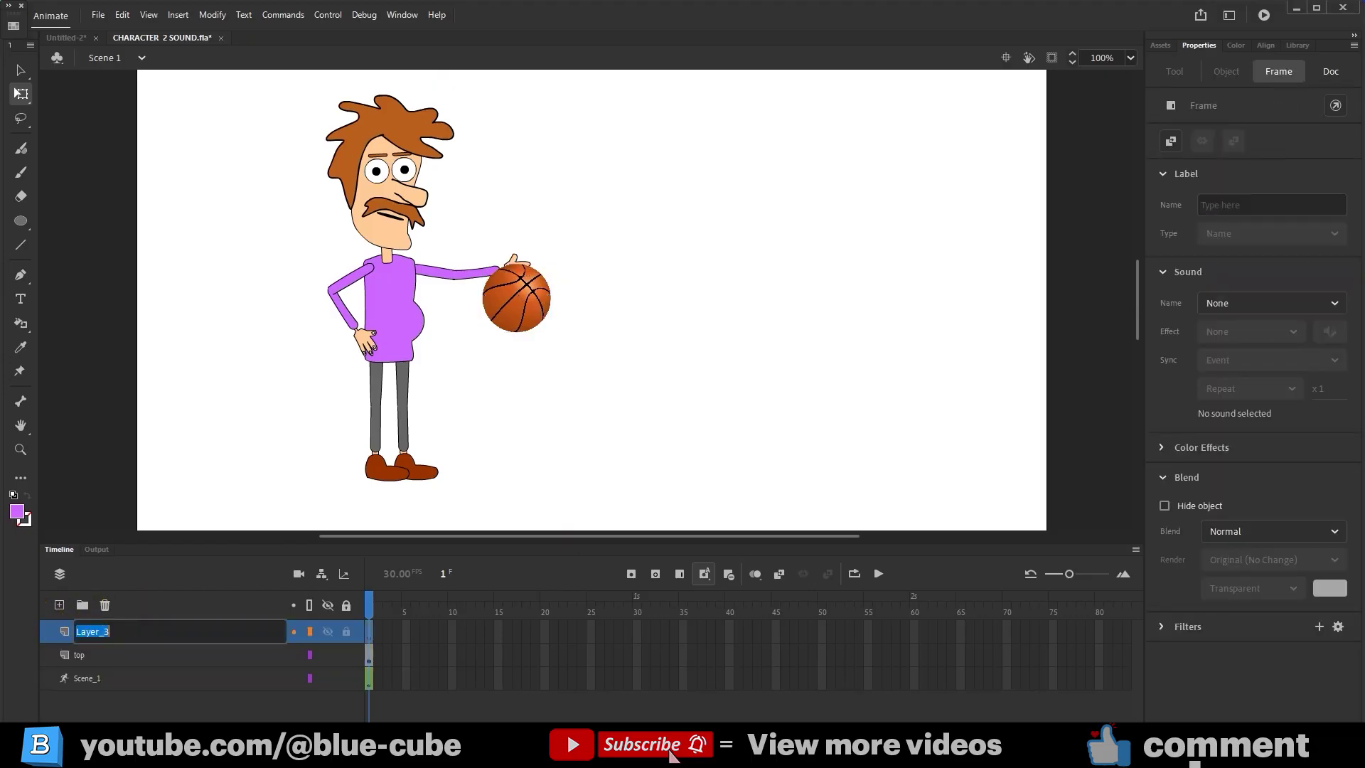
pyautogui.write('zamin')
pyautogui.click(64, 632)
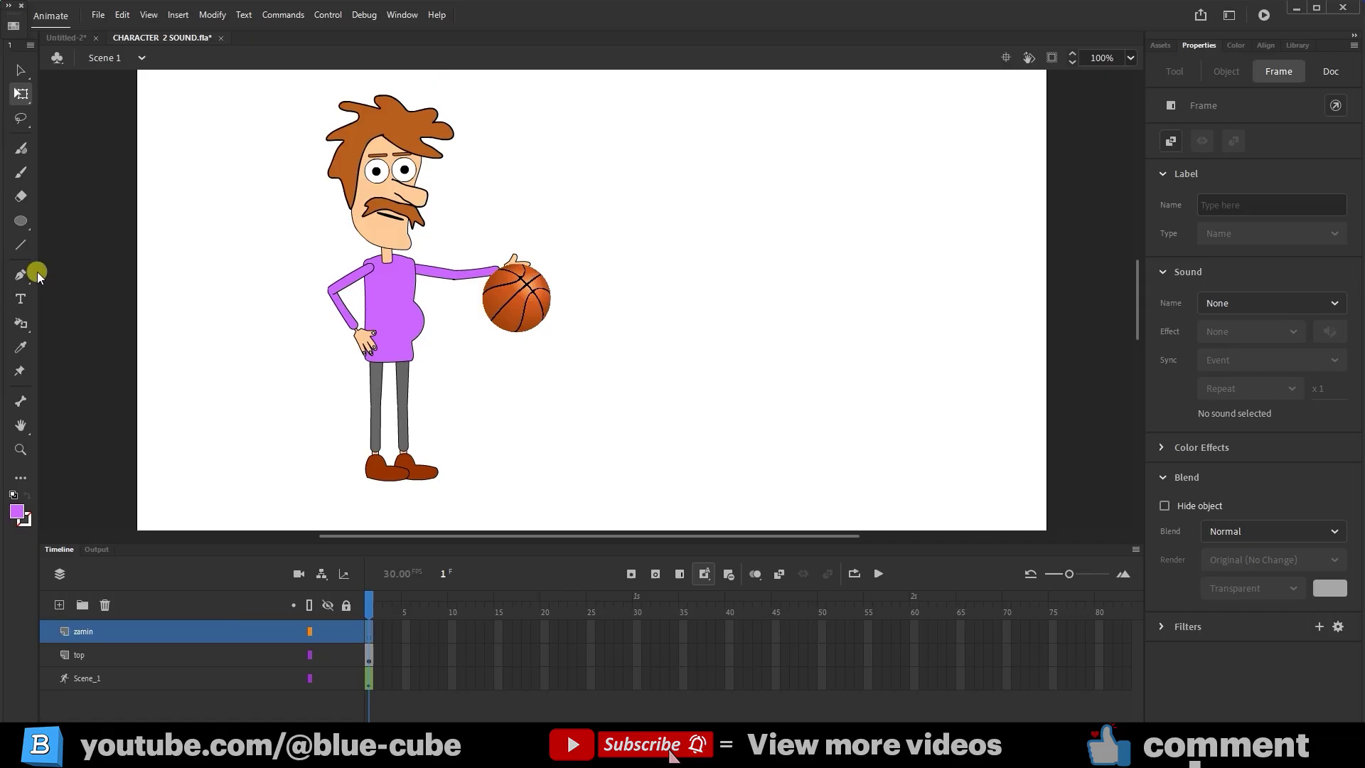
# Draw a 1384.9 × 197 ground rectangle across the stage bottom and fill it dark red
pyautogui.click(21, 220)
pyautogui.click(96, 221)
pyautogui.moveTo(1104, 416)
pyautogui.mouseDown()
pyautogui.moveTo(275, 557)
pyautogui.moveTo(120, 557)
pyautogui.mouseUp()
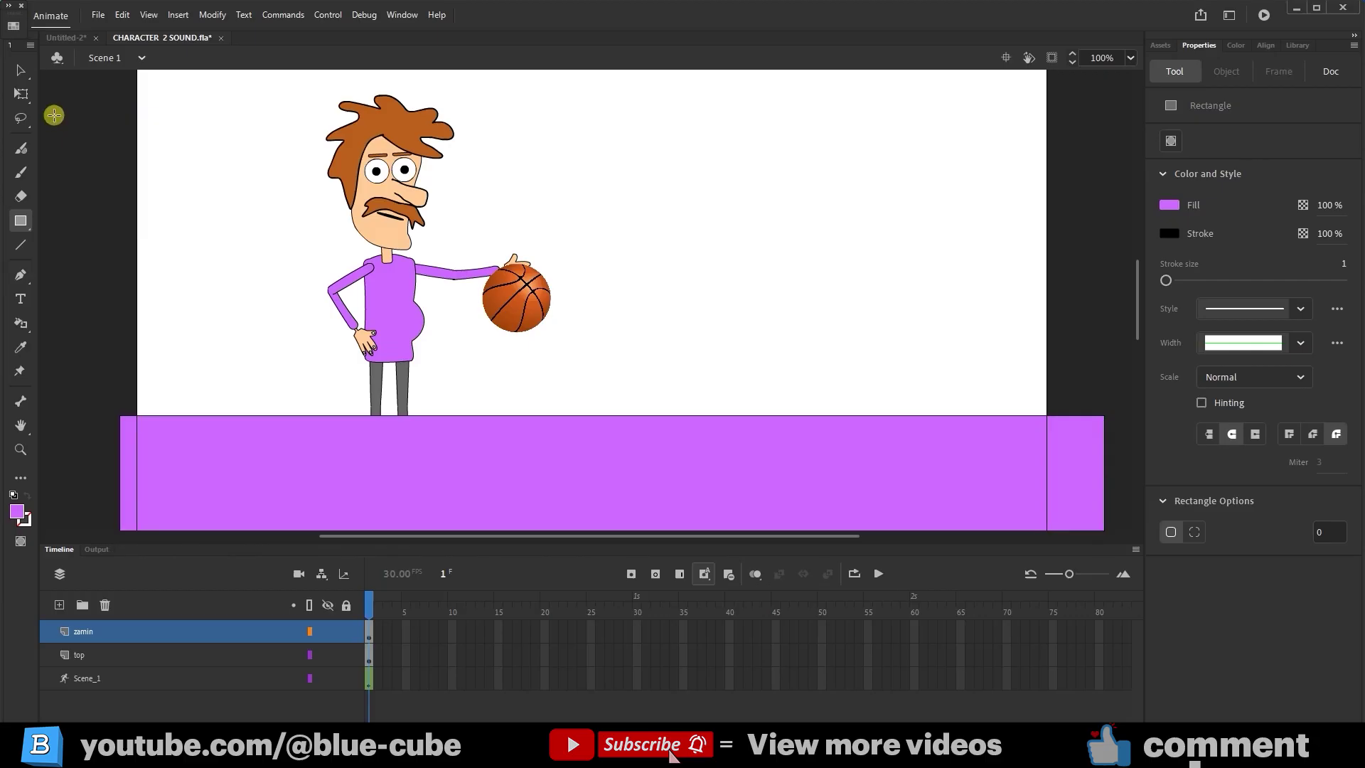
pyautogui.click(21, 93)
pyautogui.click(600, 443)
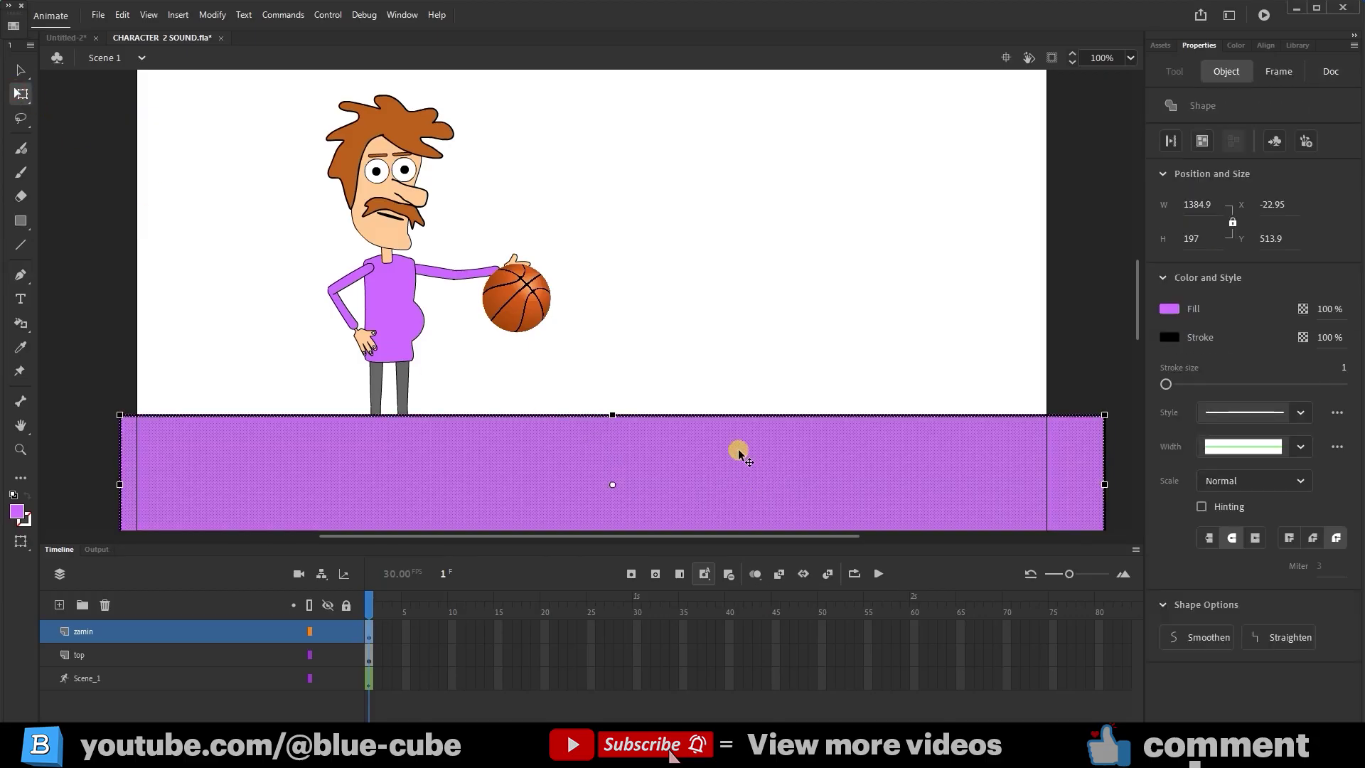
pyautogui.click(1187, 310)
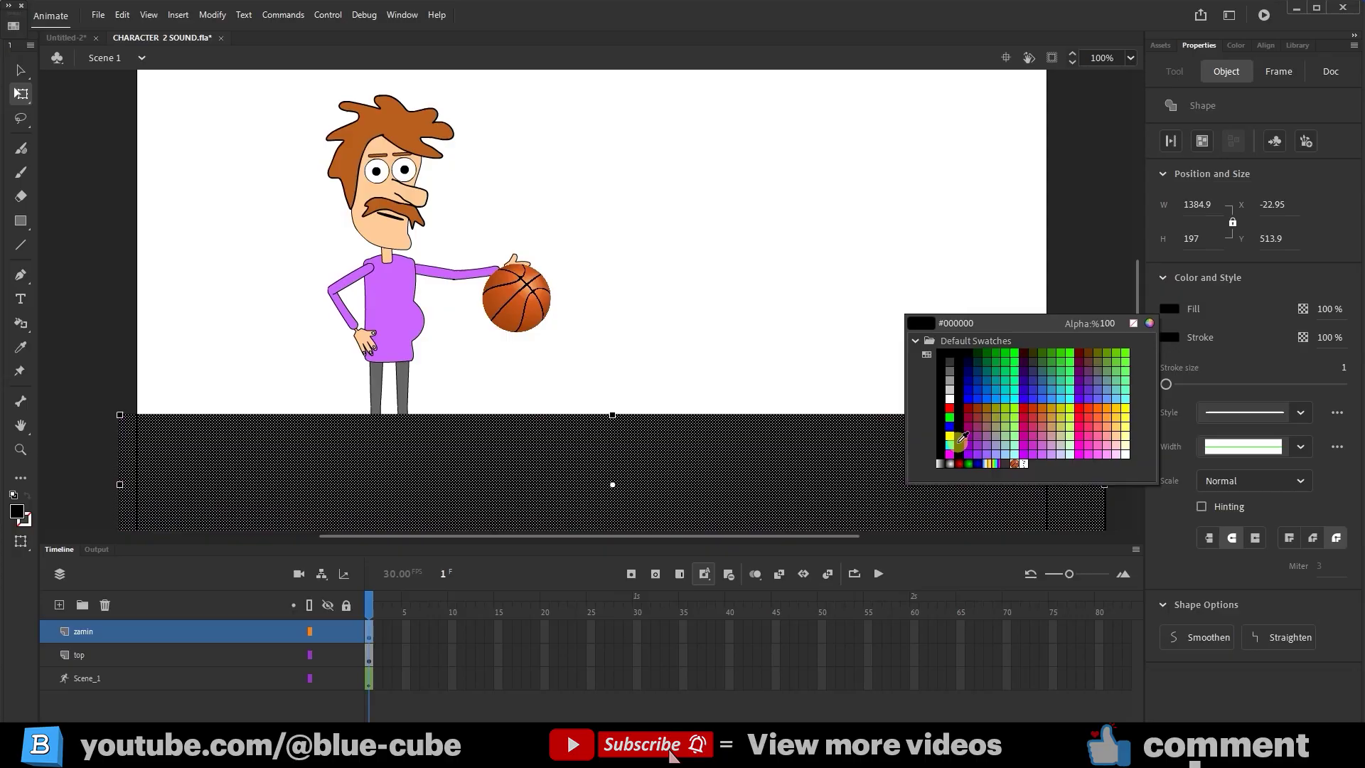
pyautogui.click(960, 421)
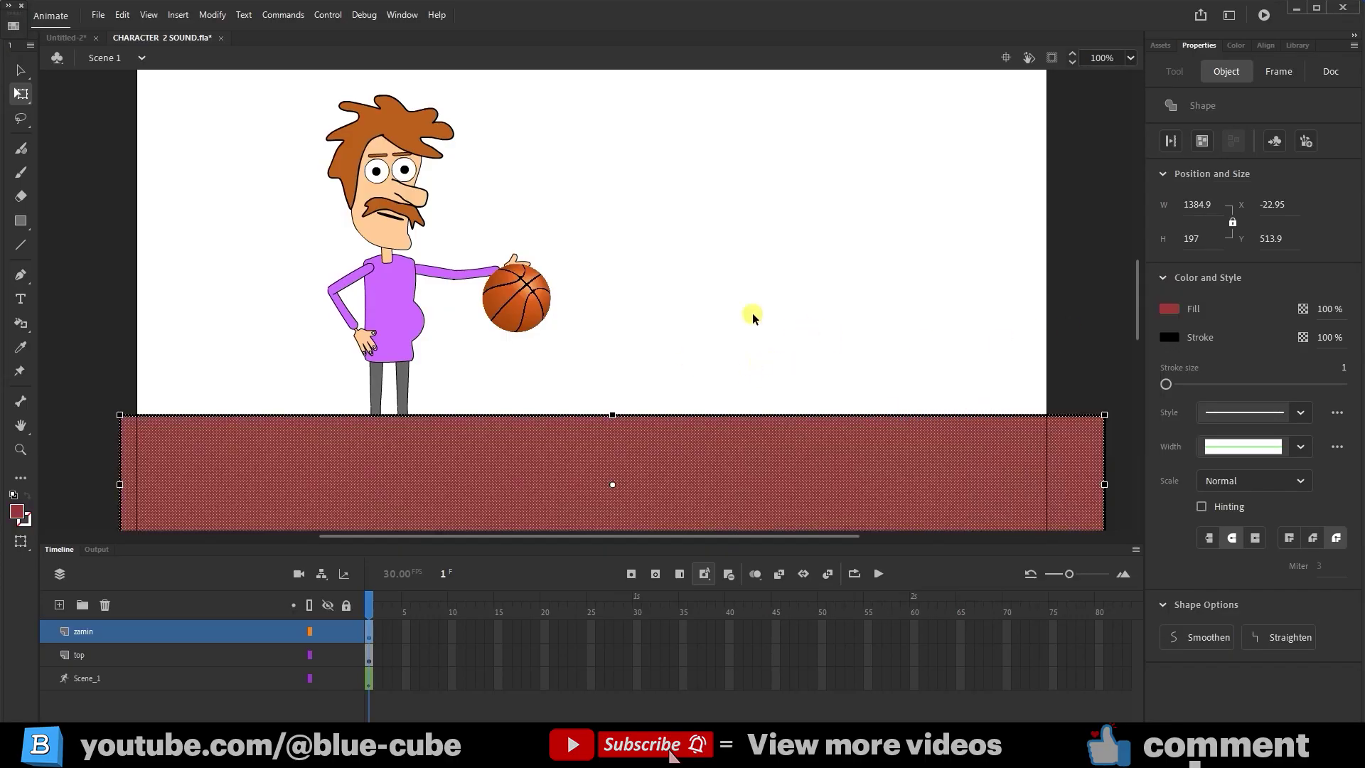
pyautogui.click(701, 292)
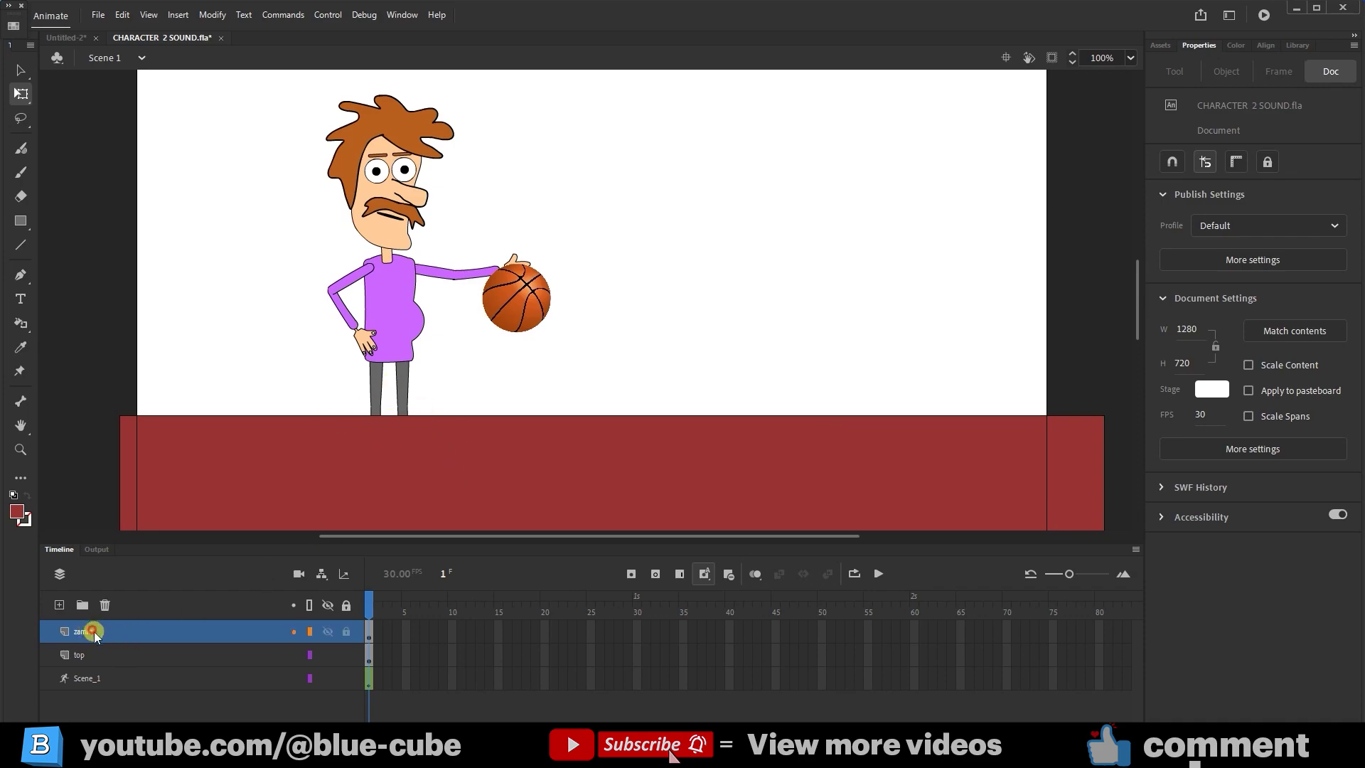
# Move the zamin layer below the character layer and lower the ground to Y 590.9 under the feet
pyautogui.moveTo(94, 632); pyautogui.dragTo(95, 683)
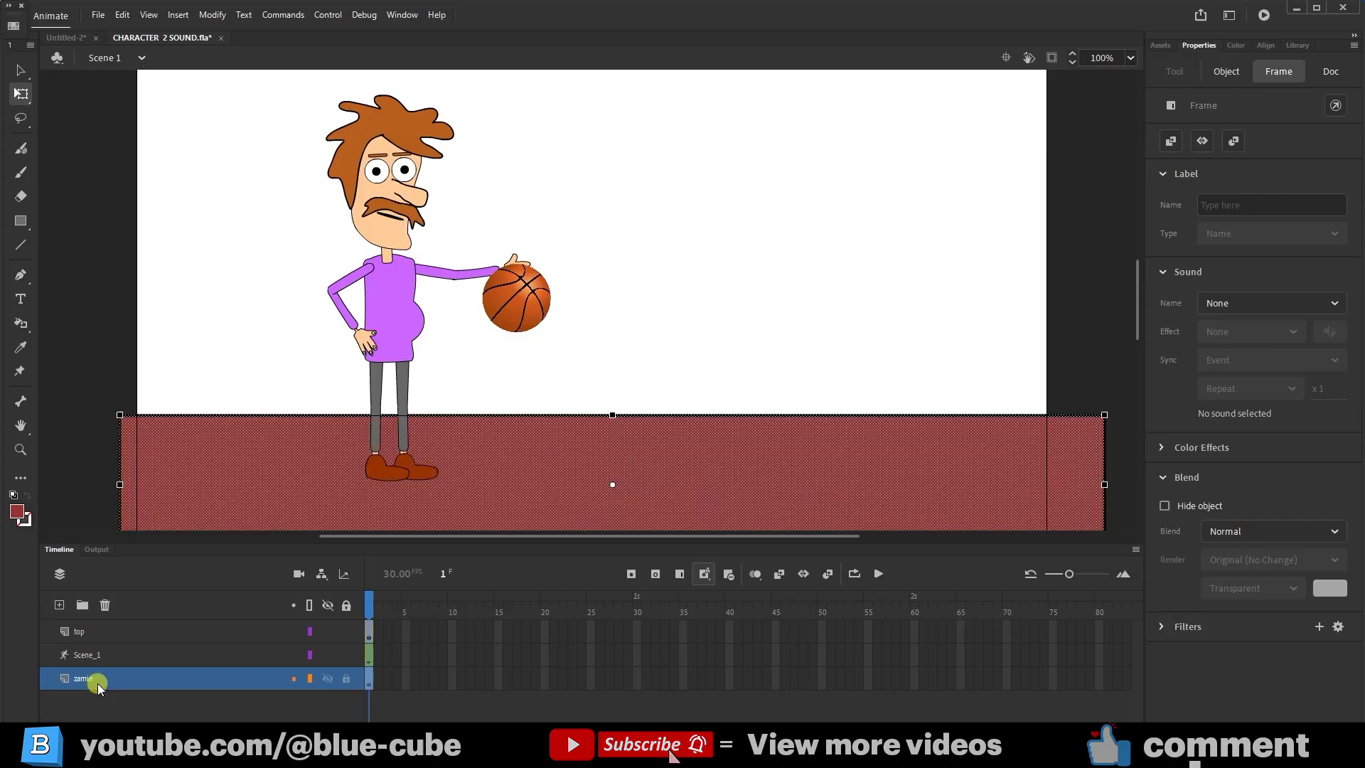
pyautogui.click(625, 453)
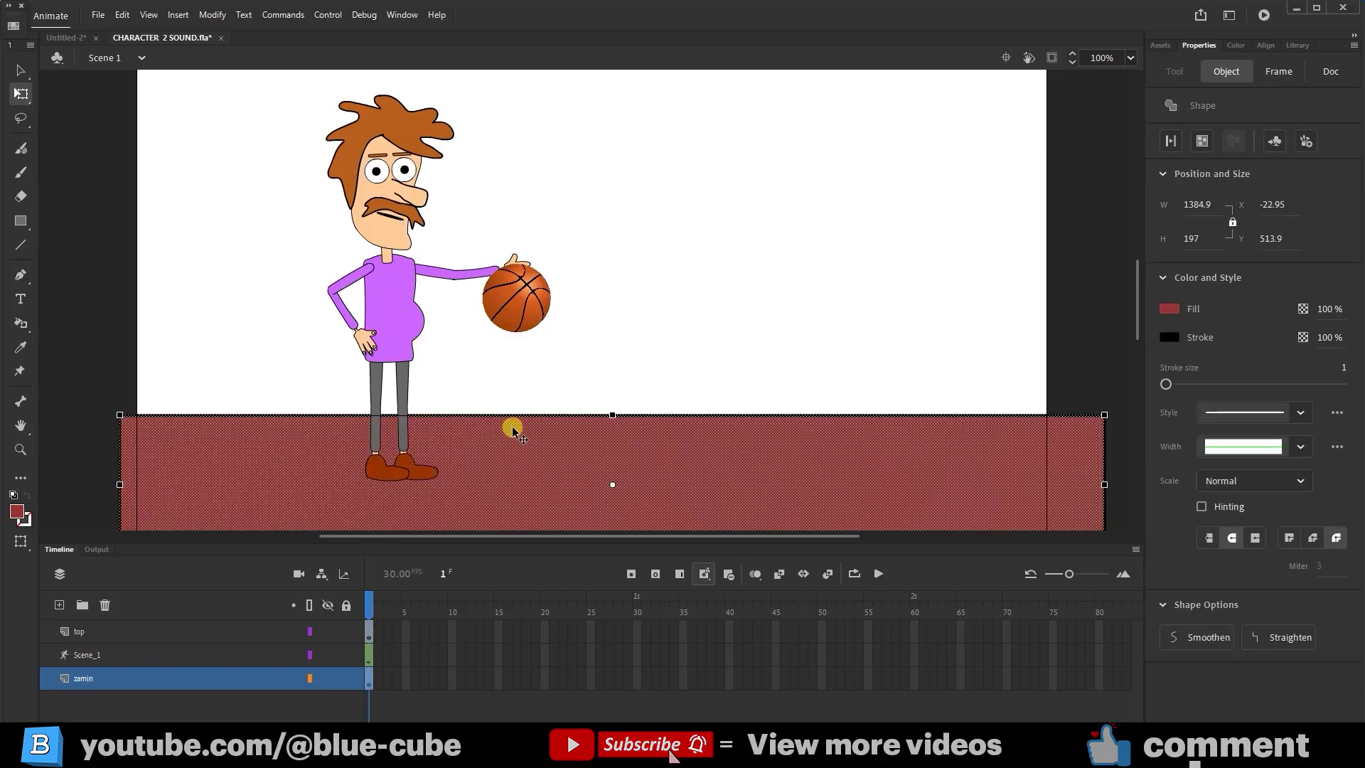
pyautogui.moveTo(493, 435); pyautogui.dragTo(491, 493)
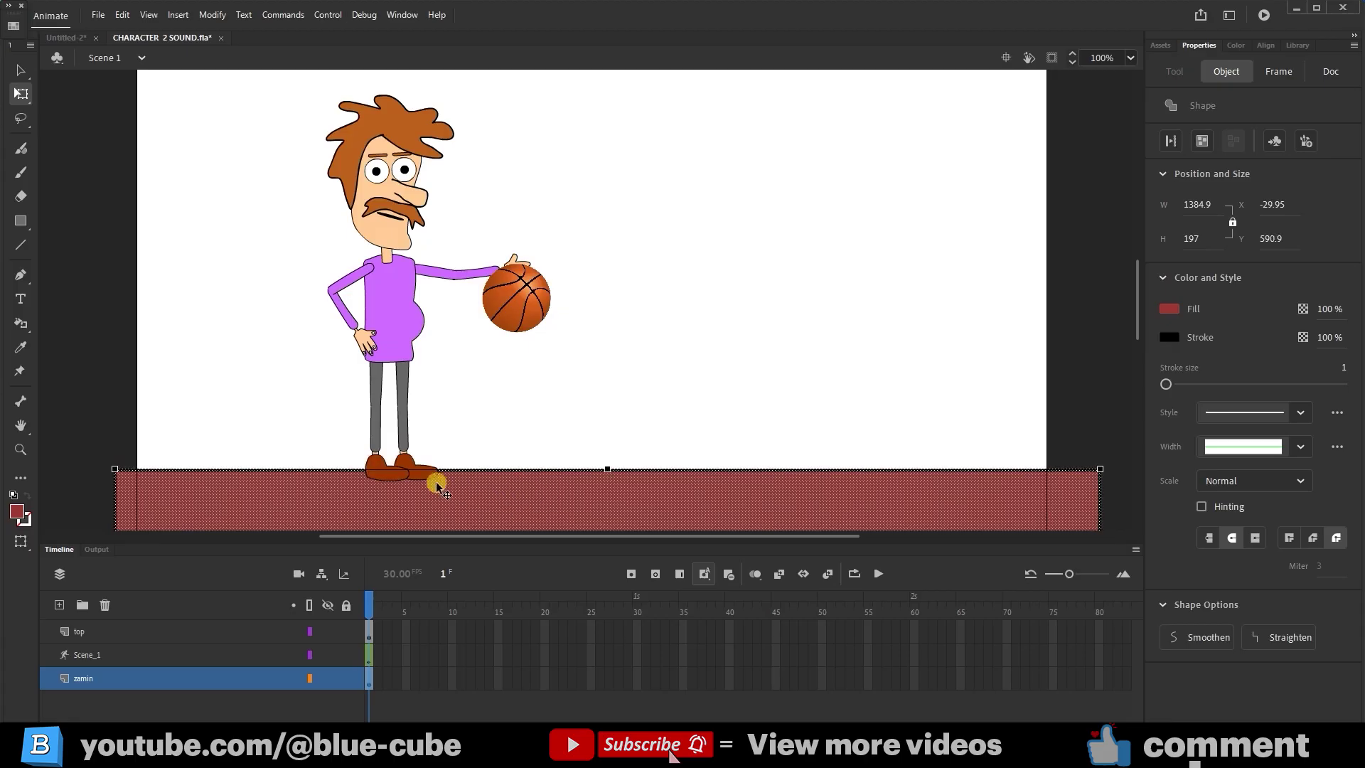
# Recolour the ground rectangle teal and lock the zamin layer
pyautogui.click(1169, 309)
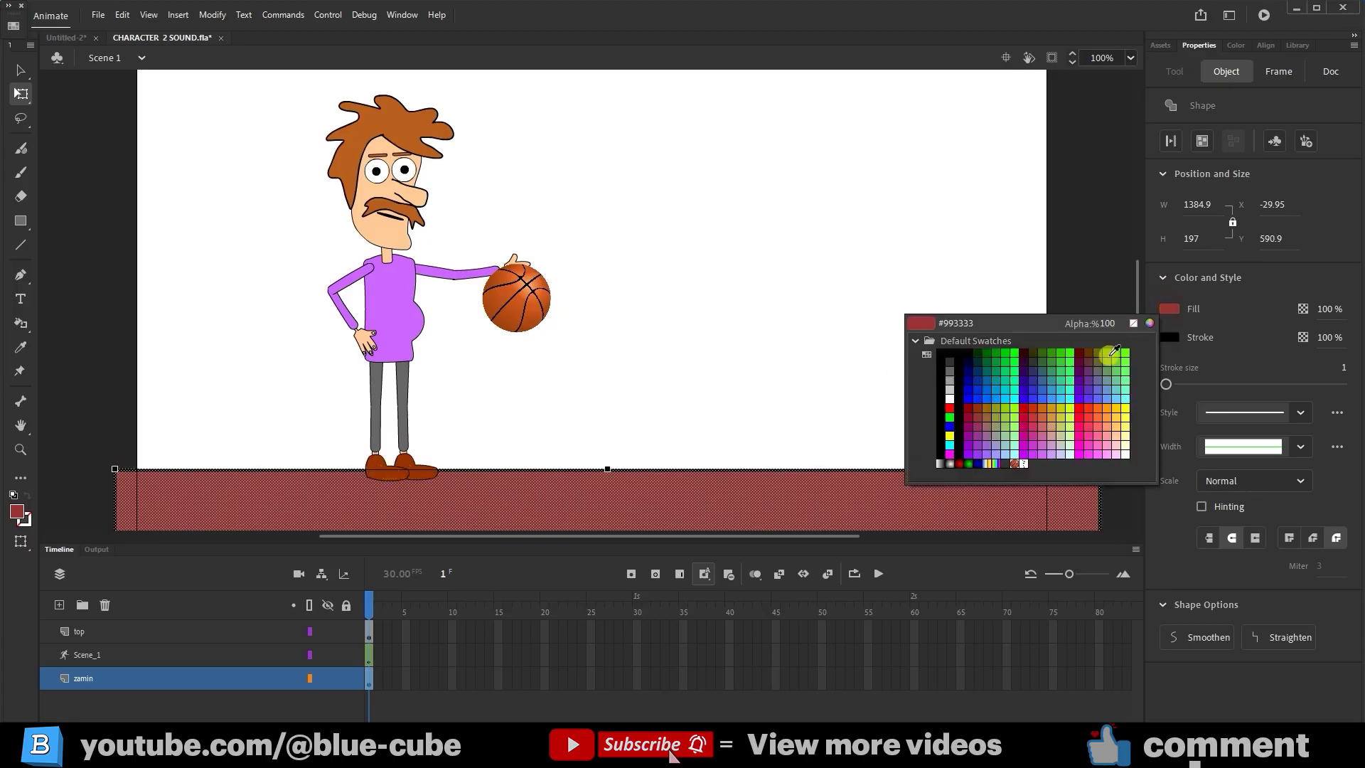
pyautogui.click(1015, 387)
pyautogui.click(758, 322)
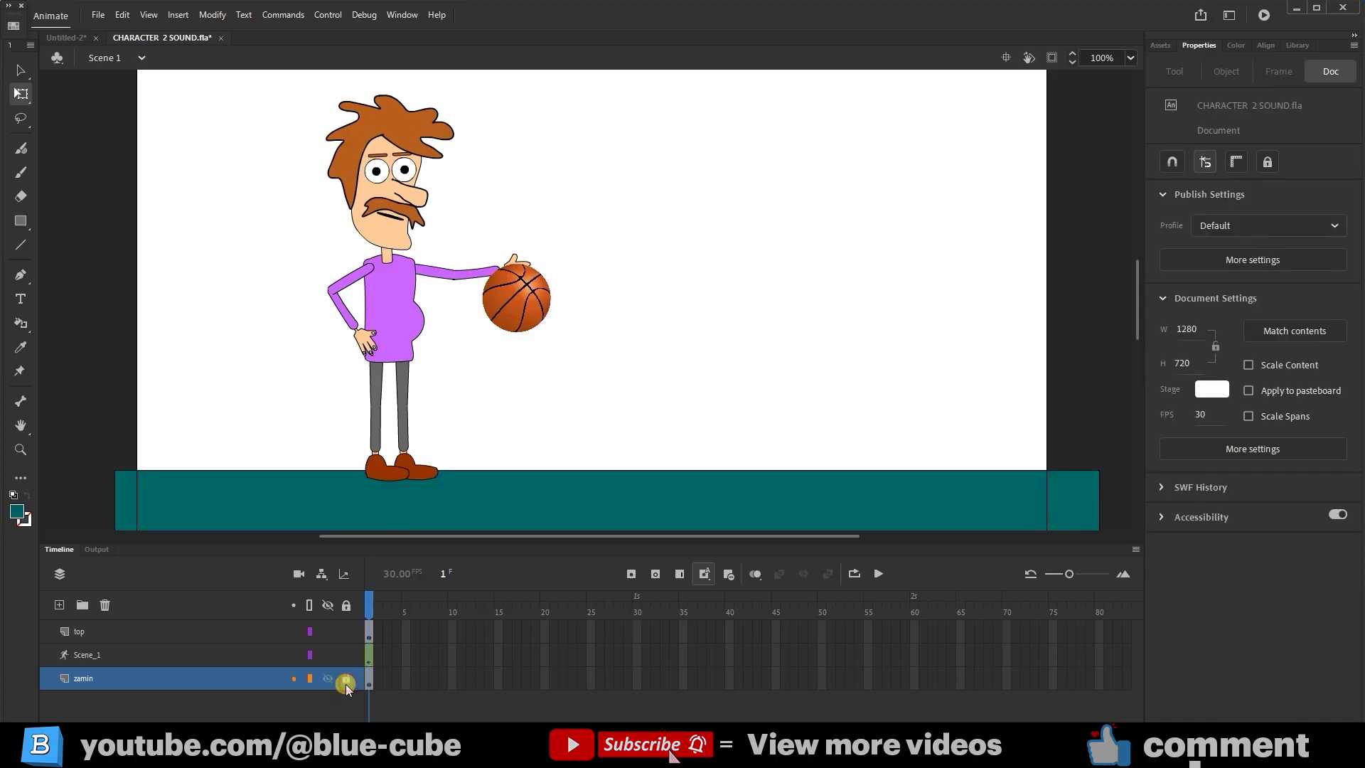
pyautogui.click(119, 631)
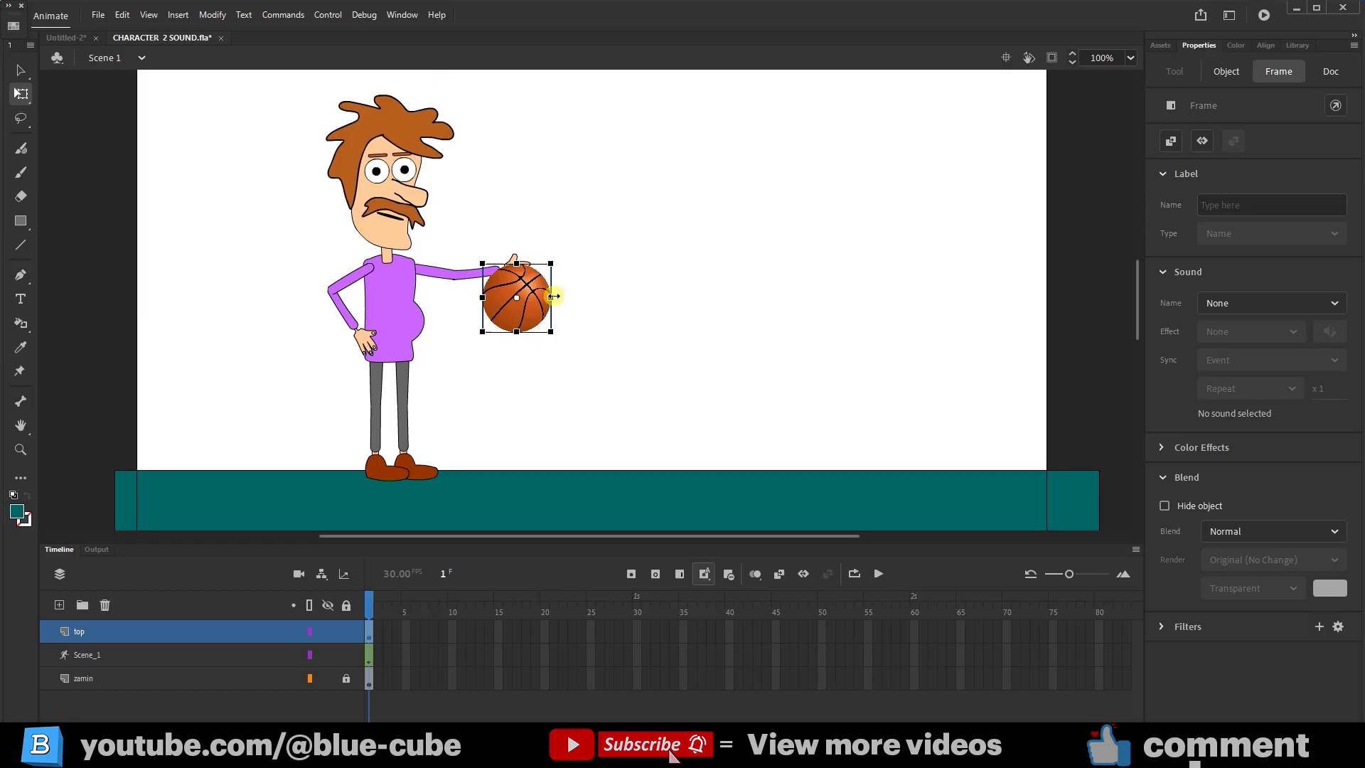
# Convert the basketball into a Graphic symbol, Symbol 33, via its right-click menu
pyautogui.rightClick(535, 310)
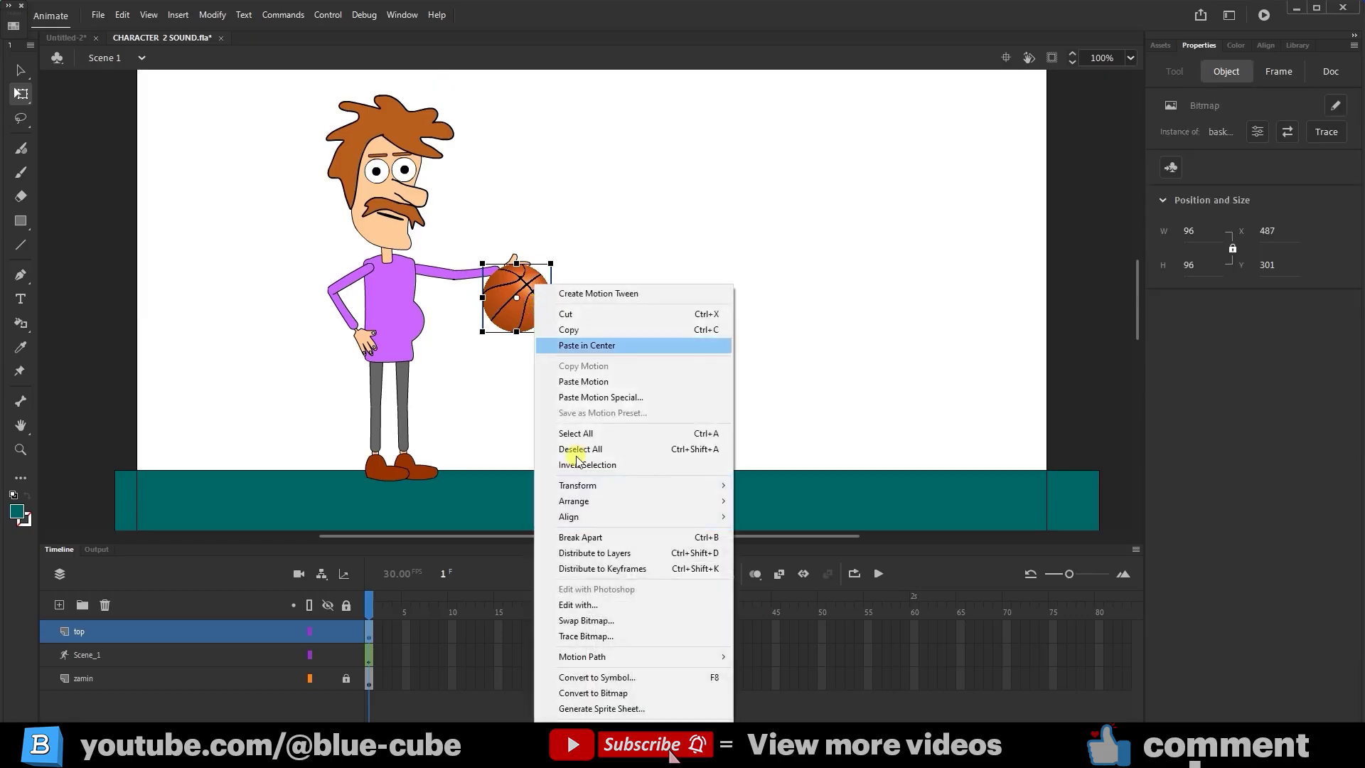
pyautogui.click(629, 677)
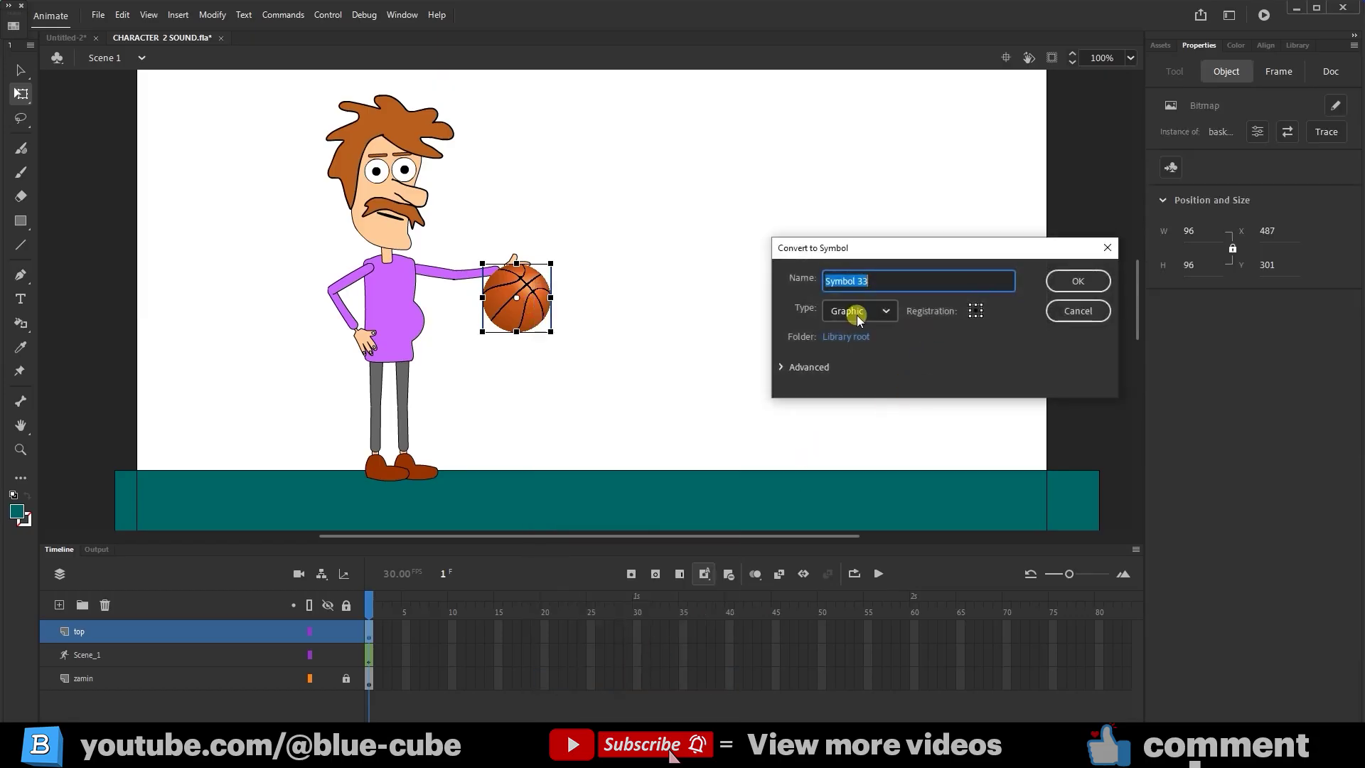
pyautogui.click(1077, 284)
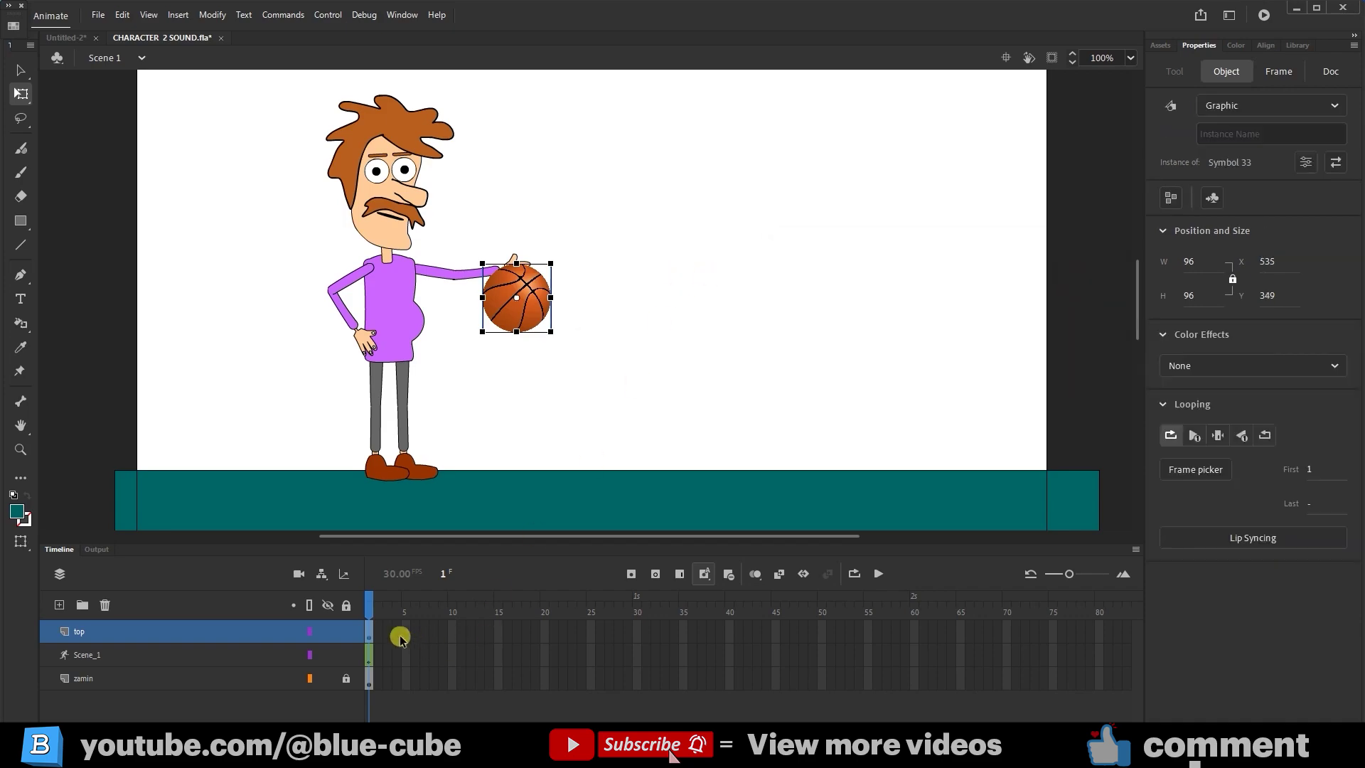
pyautogui.click(377, 633)
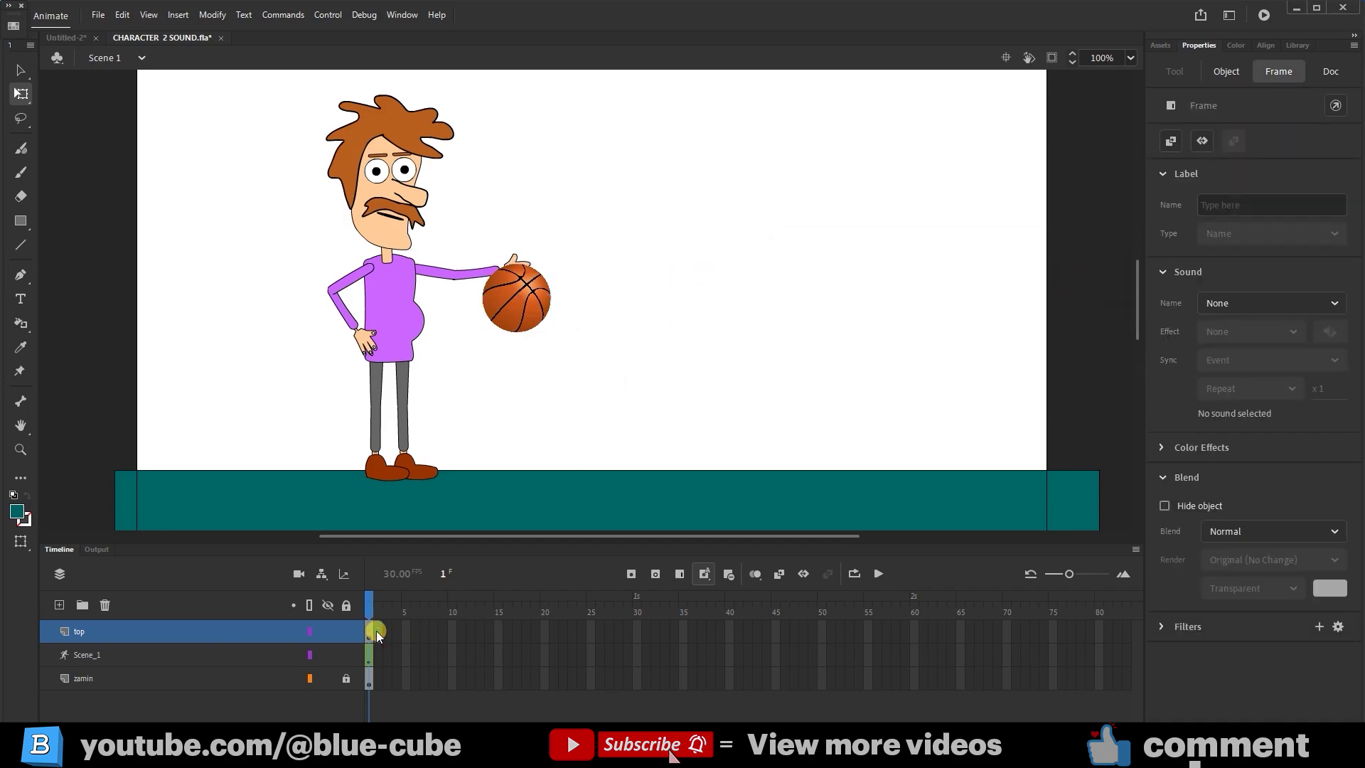
# Insert frames so all three layers extend to frame 30
pyautogui.moveTo(400, 670); pyautogui.dragTo(635, 672)
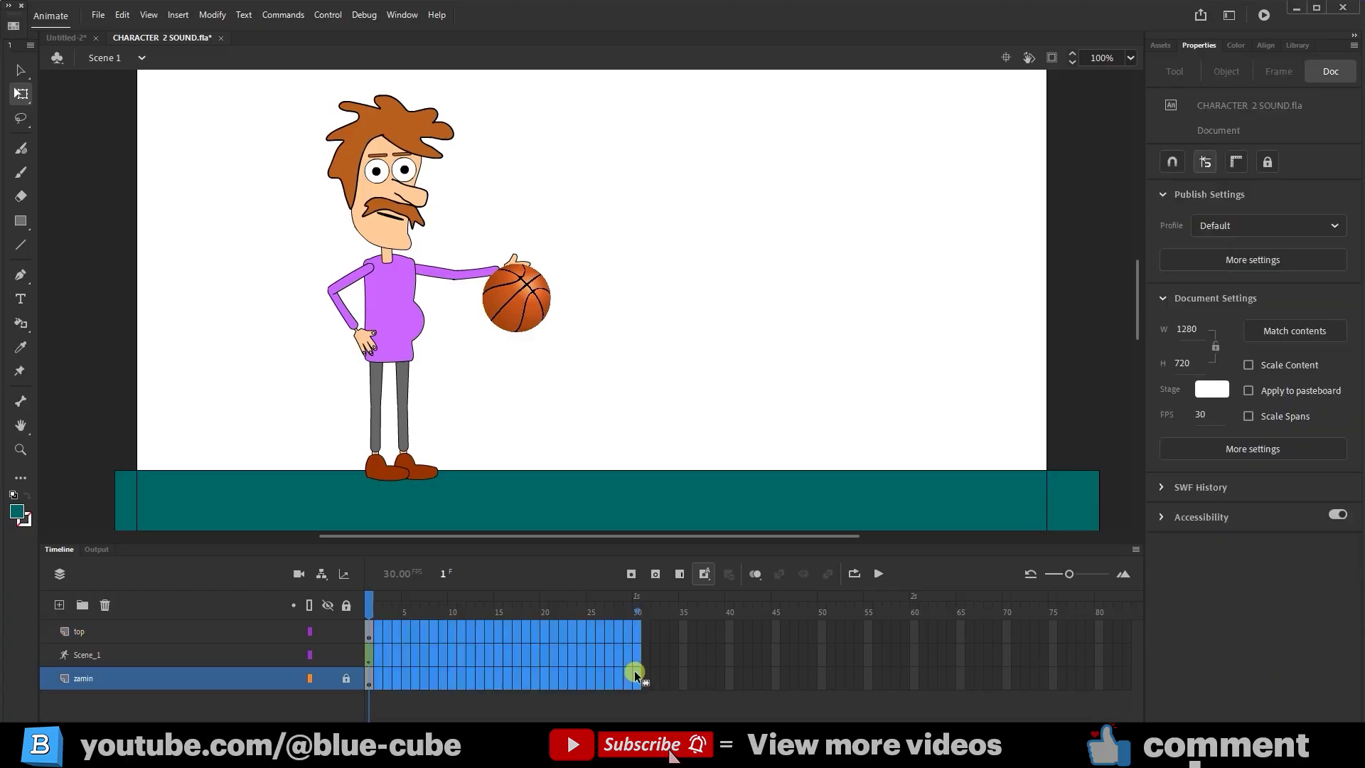
pyautogui.click(679, 573)
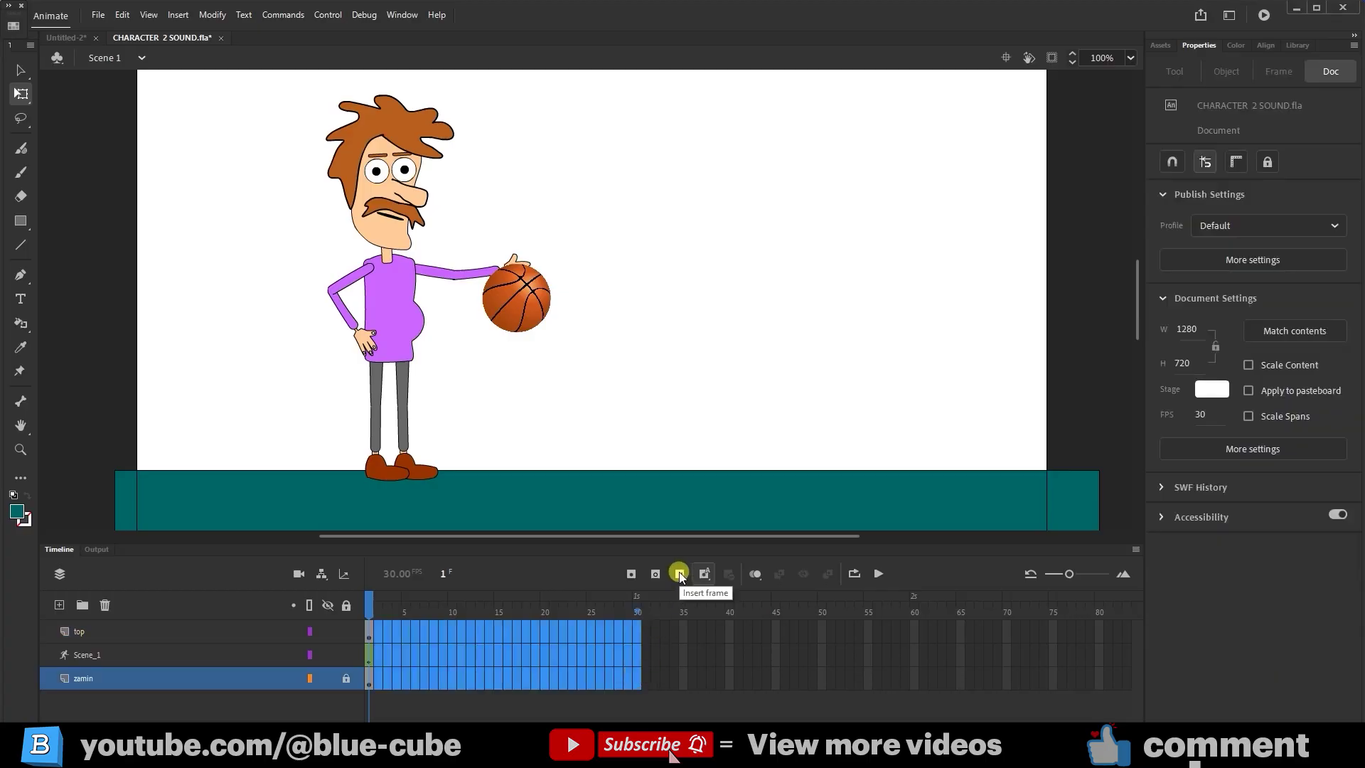
pyautogui.click(625, 600)
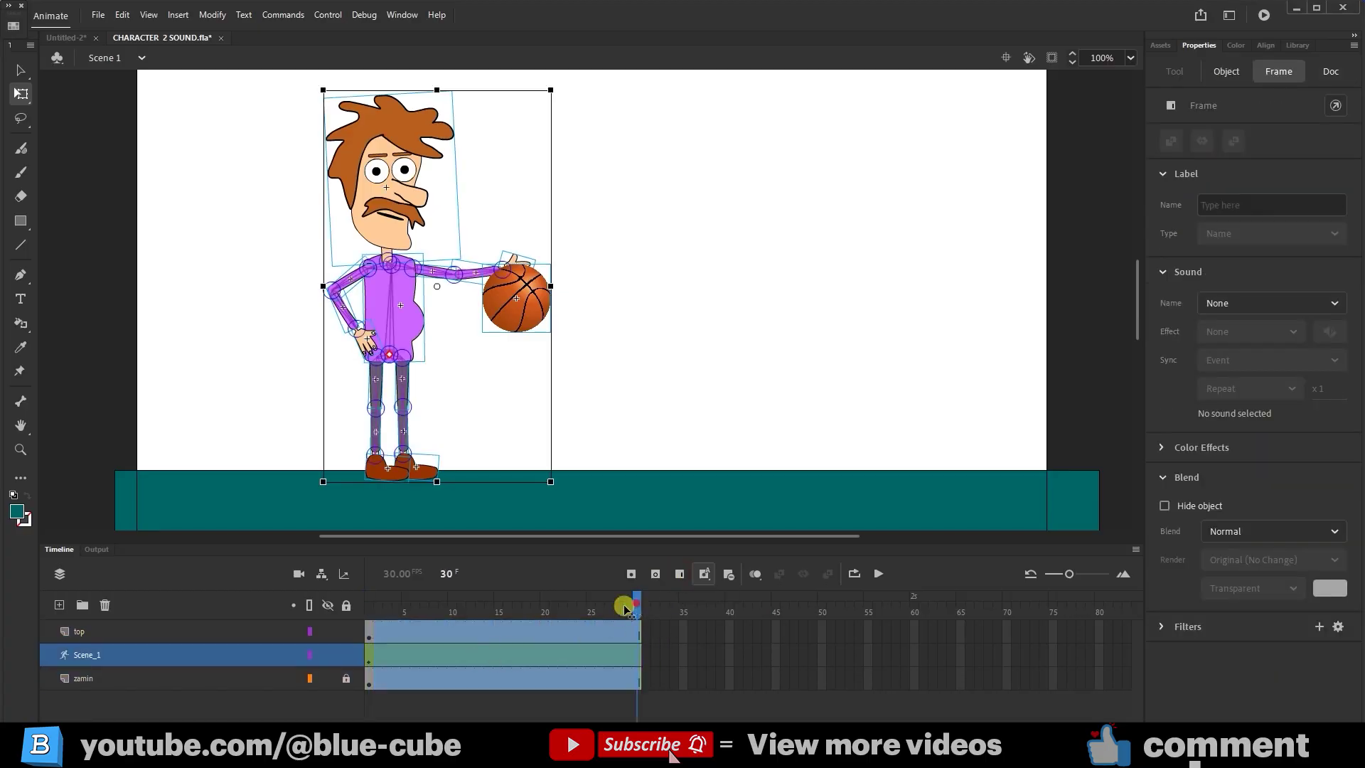
pyautogui.moveTo(625, 600); pyautogui.dragTo(286, 603)
# Select the basketball's top layer and bring up its frame menu
pyautogui.click(536, 438)
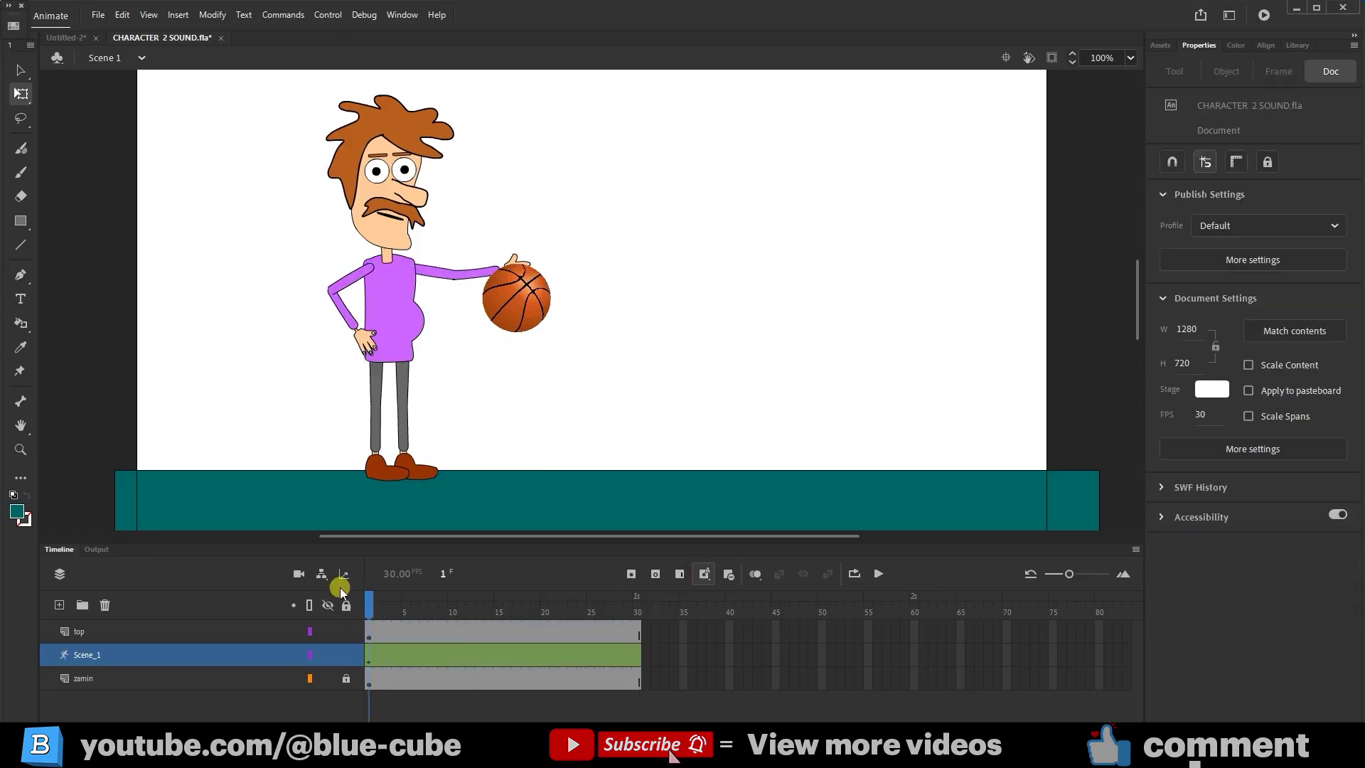
pyautogui.click(172, 632)
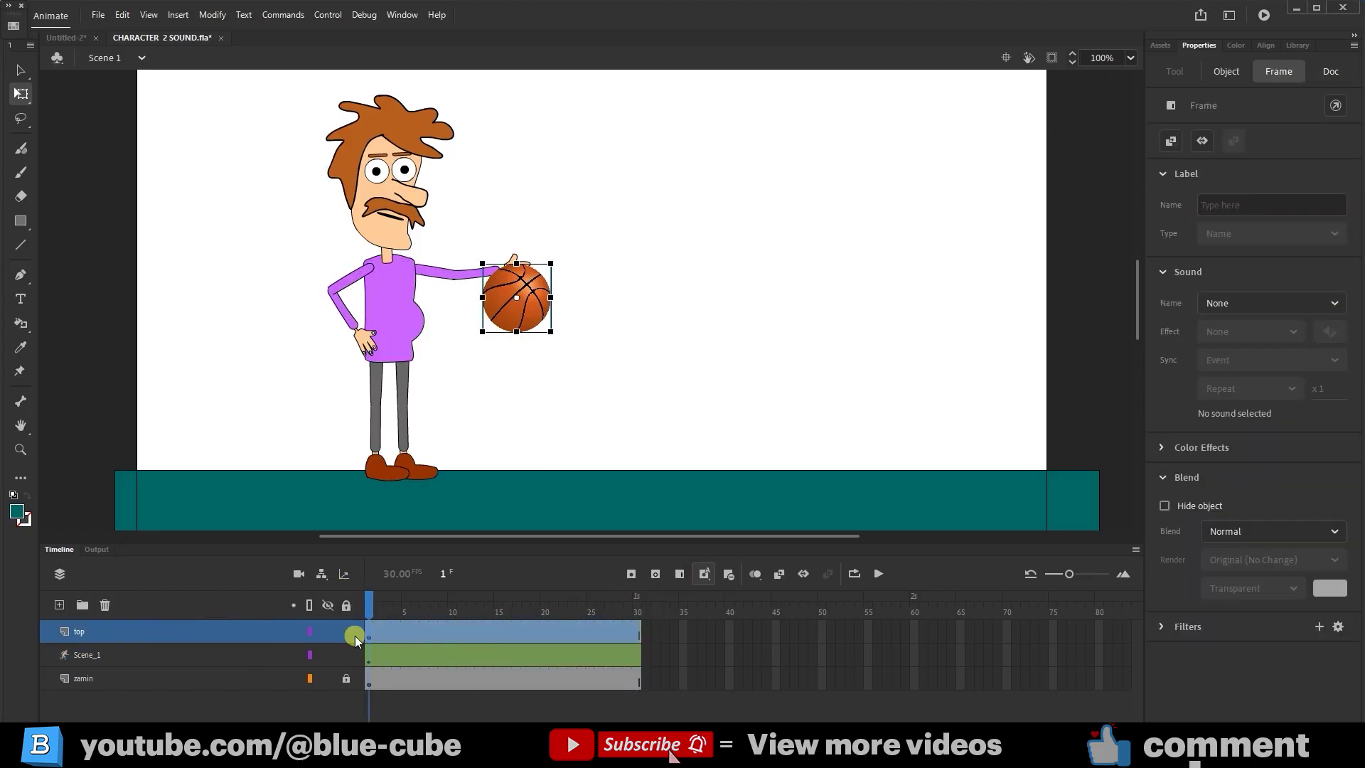
pyautogui.rightClick(492, 631)
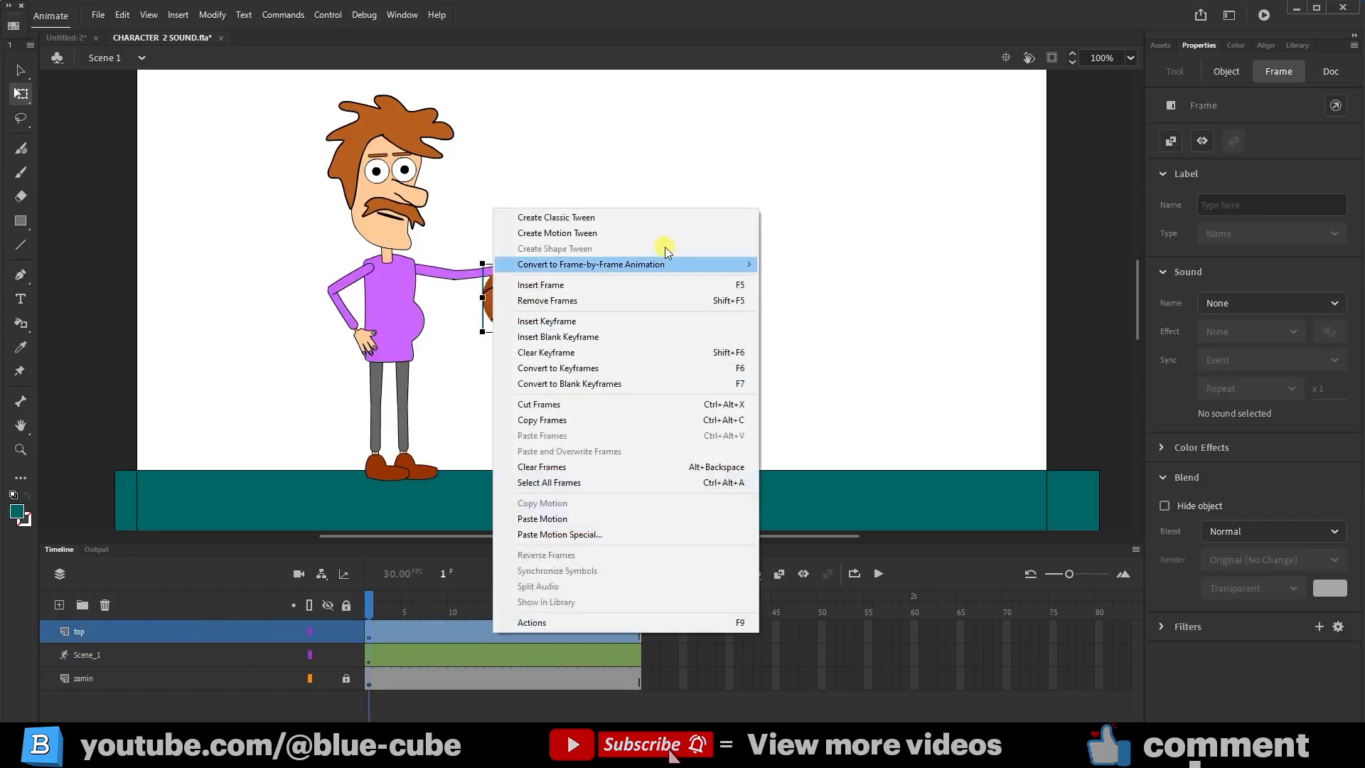
# Create a motion tween dropping the ball to the floor at frame 15 and back to the hand at frame 30
pyautogui.click(568, 234)
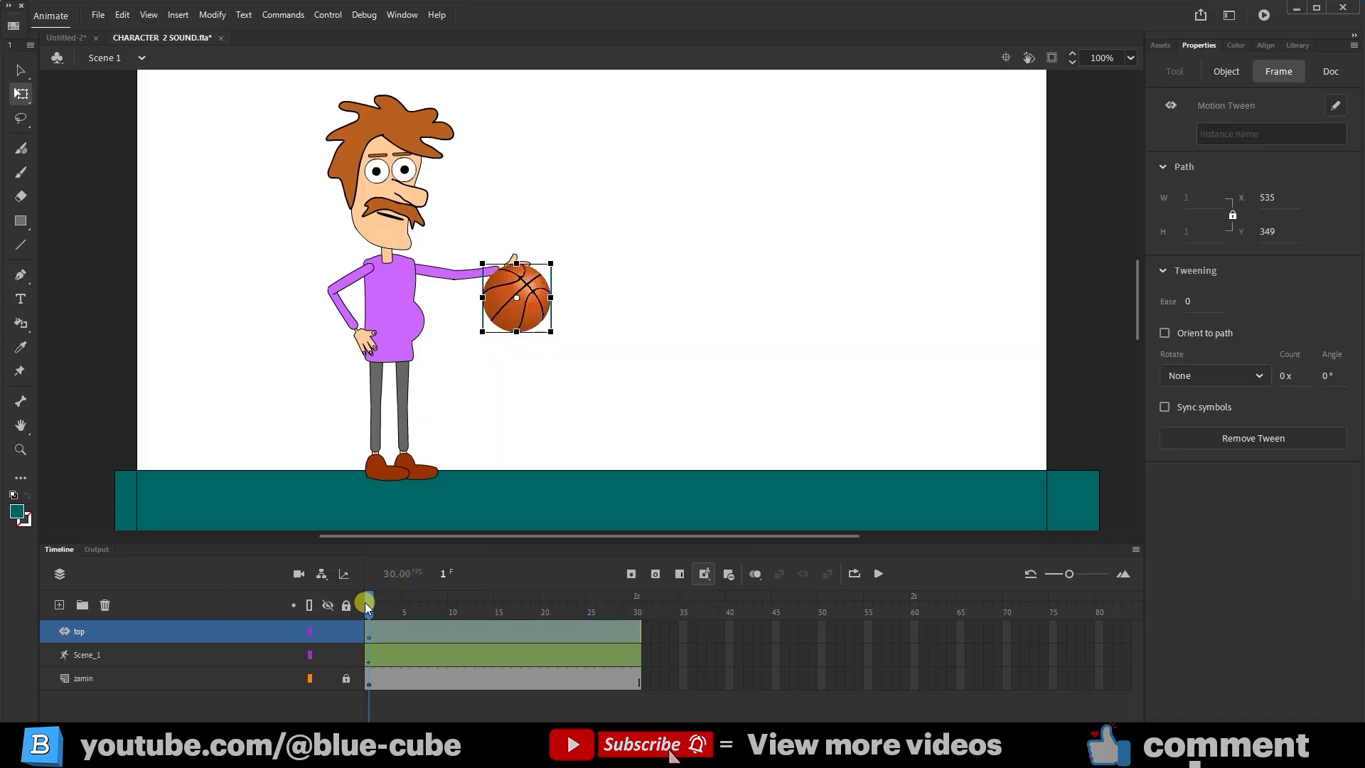
pyautogui.moveTo(369, 611); pyautogui.dragTo(500, 650)
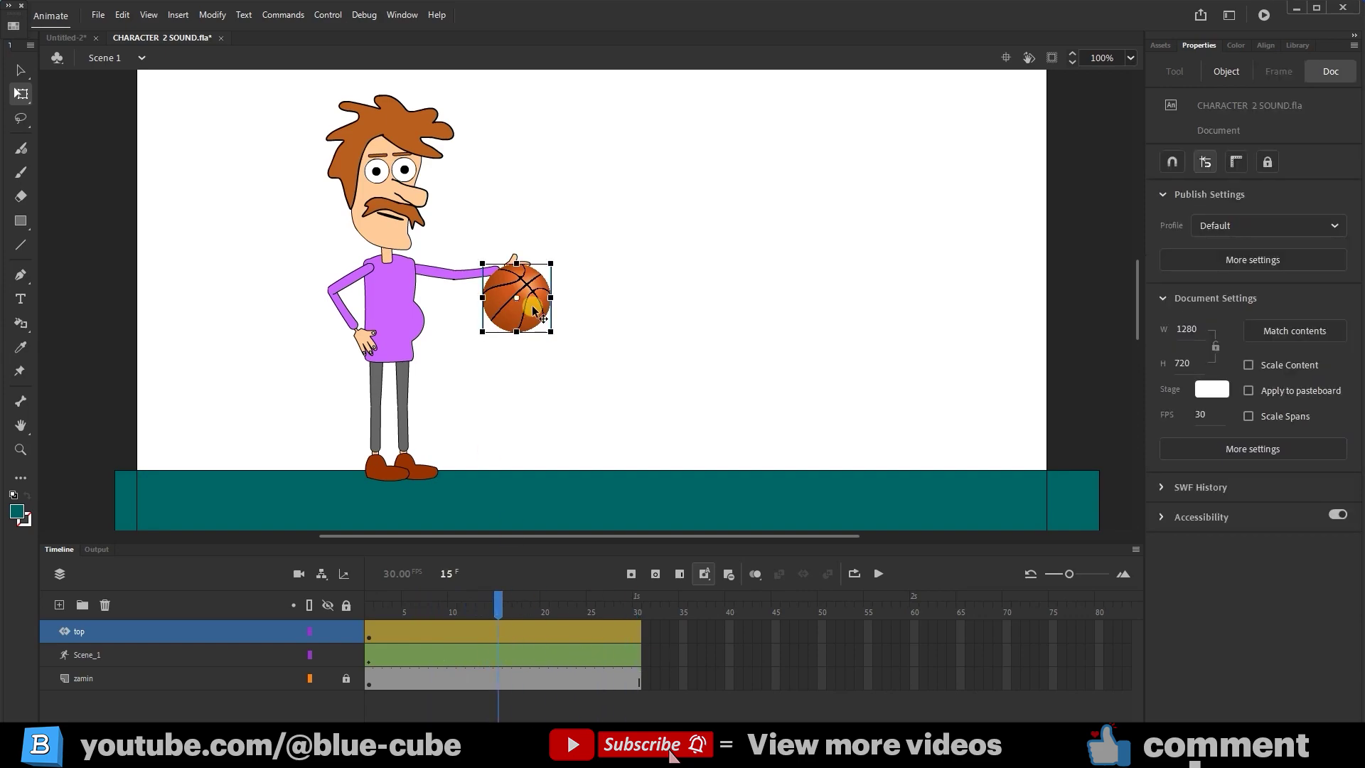
pyautogui.click(19, 95)
pyautogui.moveTo(537, 321); pyautogui.dragTo(553, 459)
pyautogui.moveTo(491, 616); pyautogui.dragTo(634, 649)
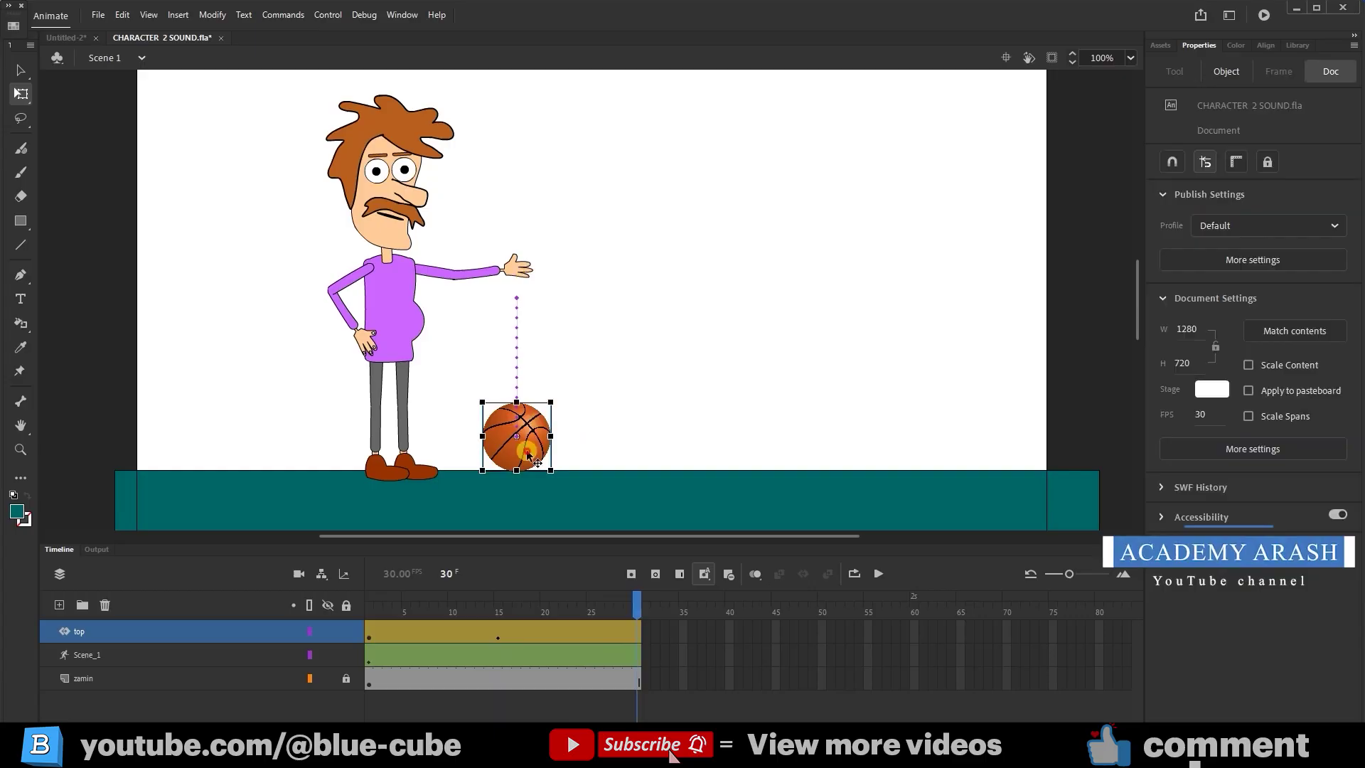
pyautogui.moveTo(528, 453); pyautogui.dragTo(535, 334)
pyautogui.click(496, 308)
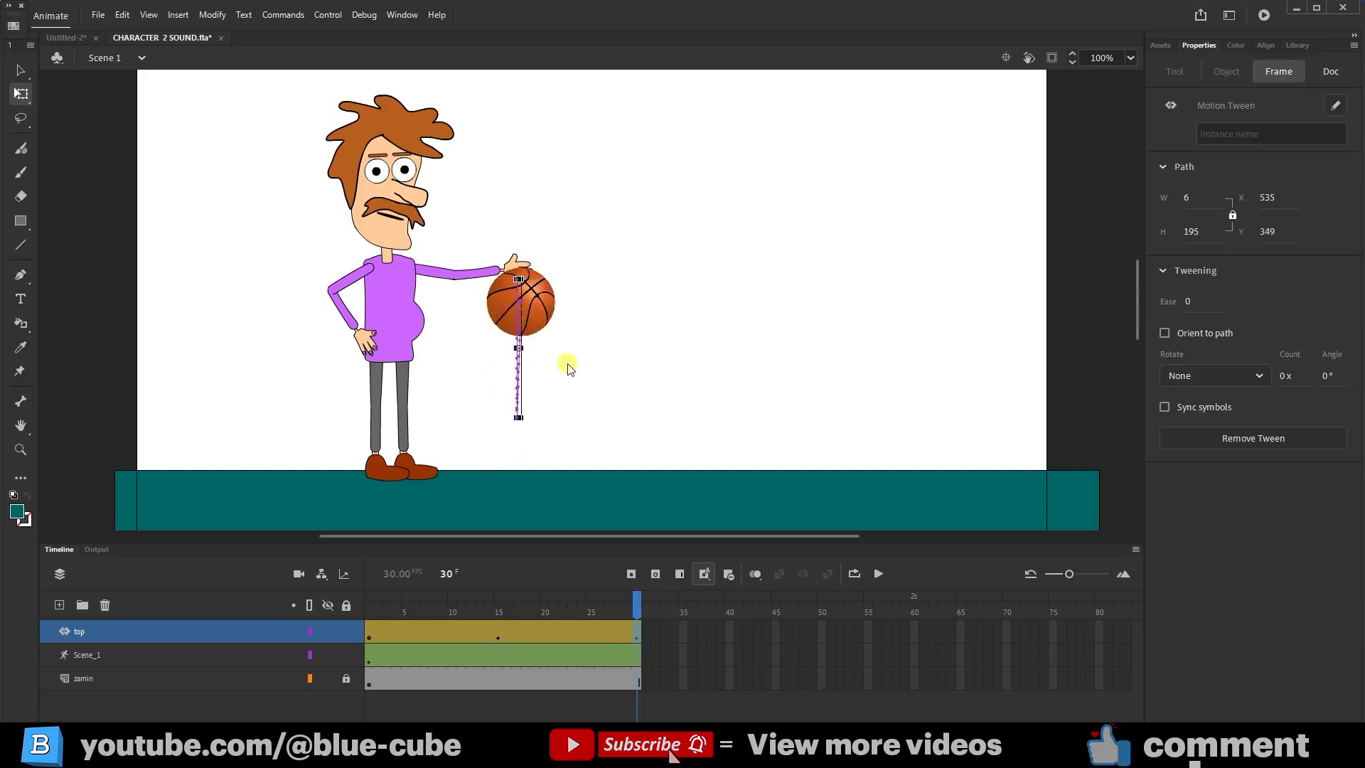
# Undo the ball's lift at frame 30 and return to frame 1 with the ball at the hand
pyautogui.hotkey('ctrl', 'z')
pyautogui.hotkey('ctrl', 'z')
pyautogui.hotkey('ctrl', 'z')
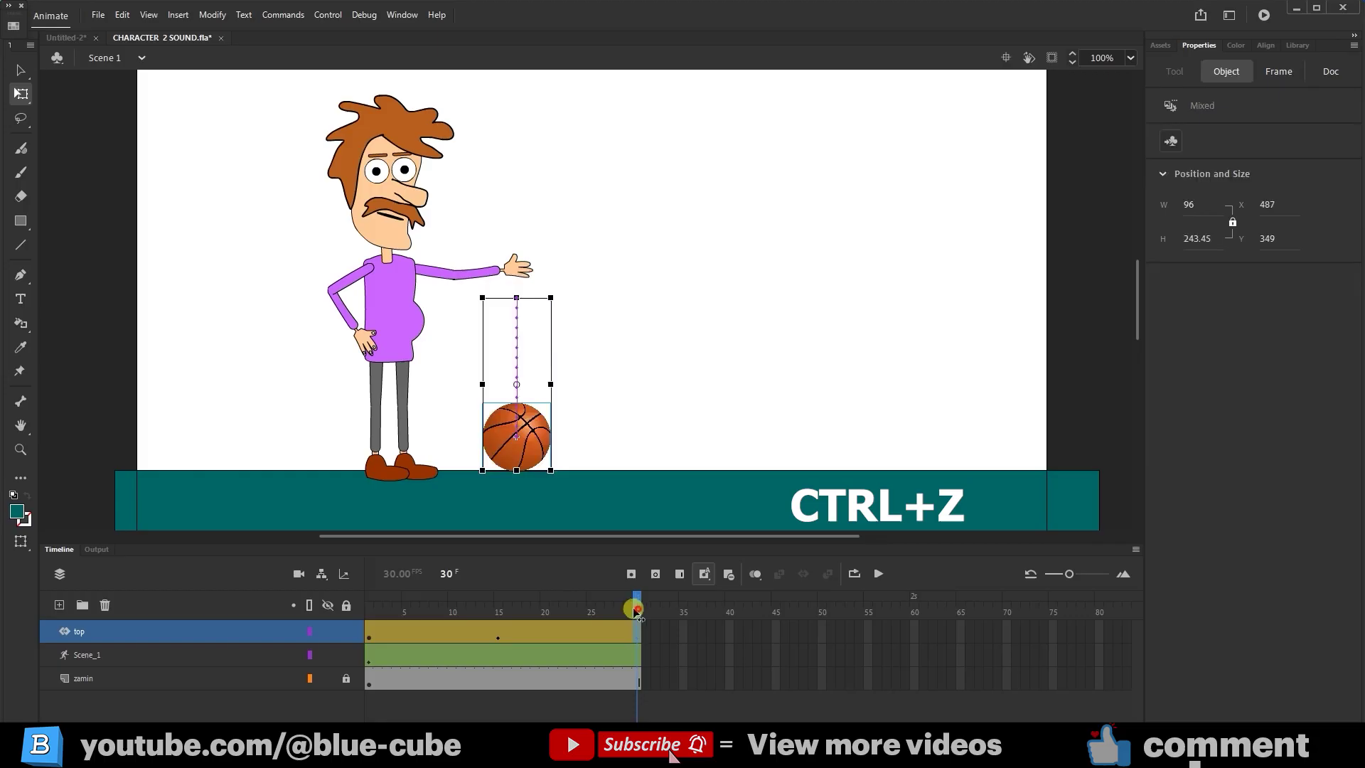
pyautogui.moveTo(637, 605); pyautogui.dragTo(371, 630)
pyautogui.click(370, 629)
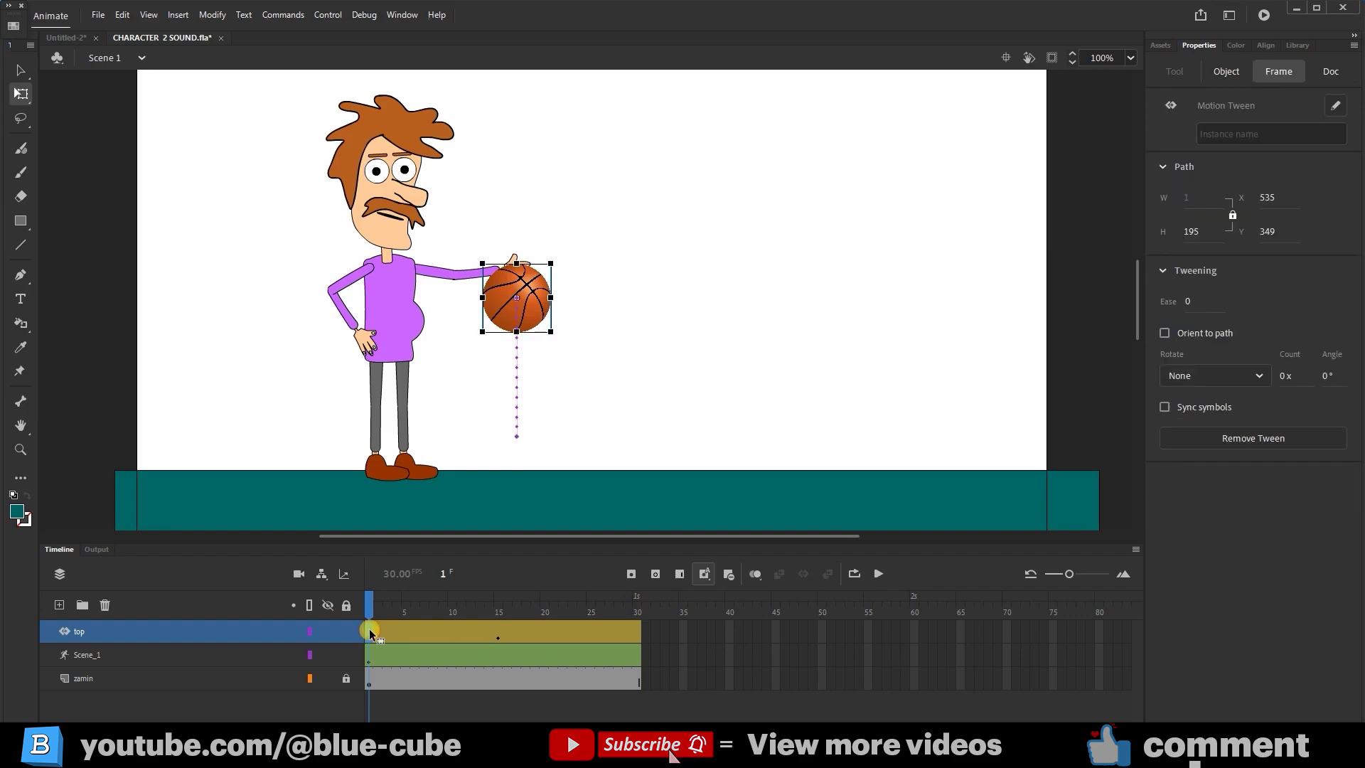
# Play back the ball's drop from frame 1, stop it, and scrub to frame 10
pyautogui.click(635, 640)
pyautogui.moveTo(637, 603); pyautogui.dragTo(369, 604)
pyautogui.click(876, 569)
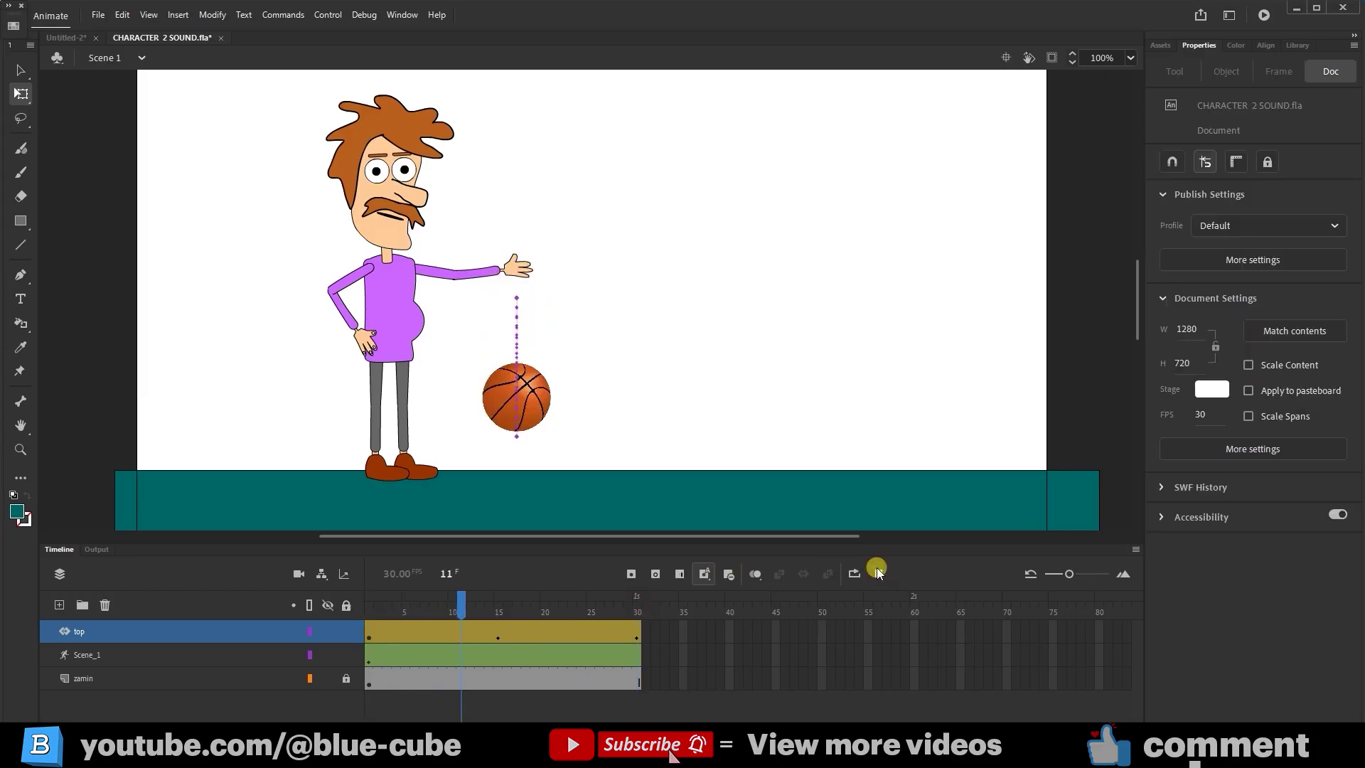
pyautogui.click(877, 569)
pyautogui.moveTo(411, 603); pyautogui.dragTo(631, 604)
# Loop playback over frames 1–30, play and stop the ball animation, then scrub to frame 13
pyautogui.click(519, 633)
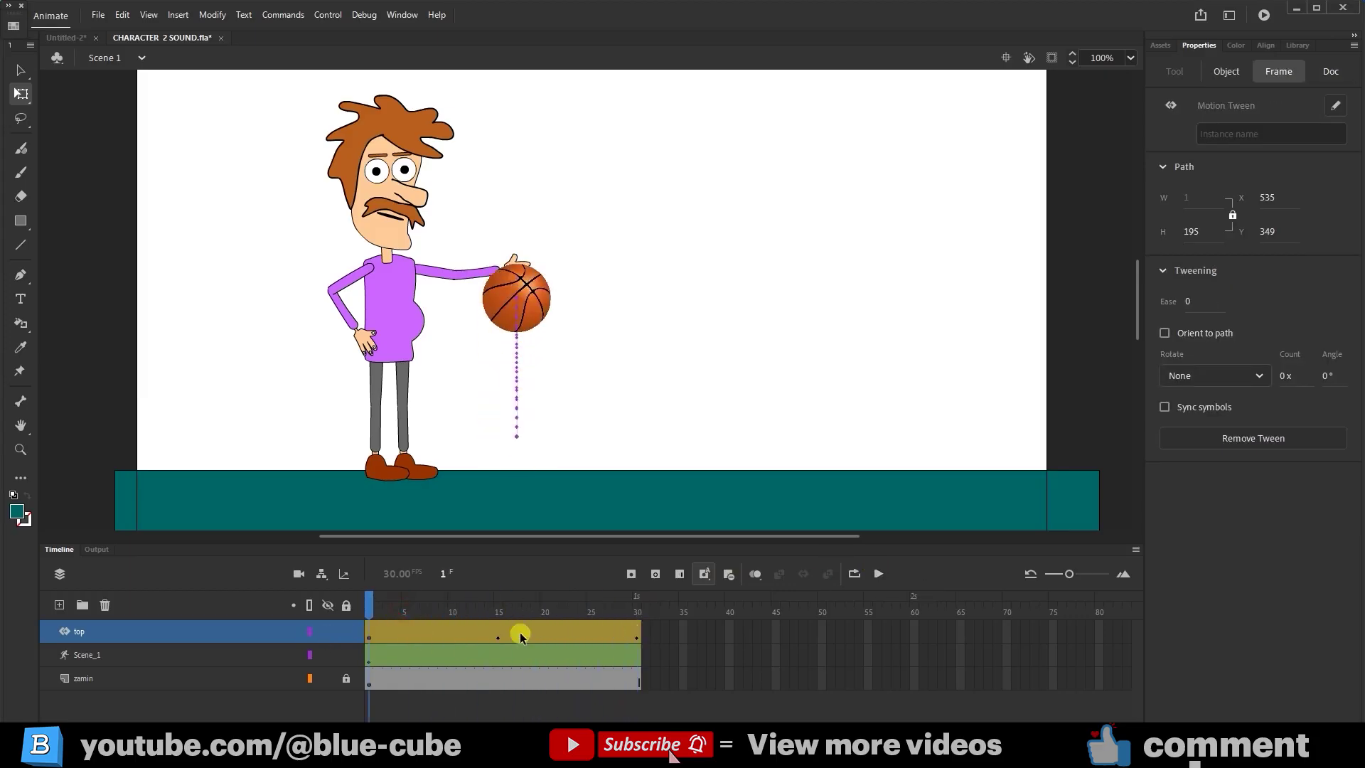
pyautogui.click(852, 571)
pyautogui.moveTo(387, 595); pyautogui.dragTo(640, 597)
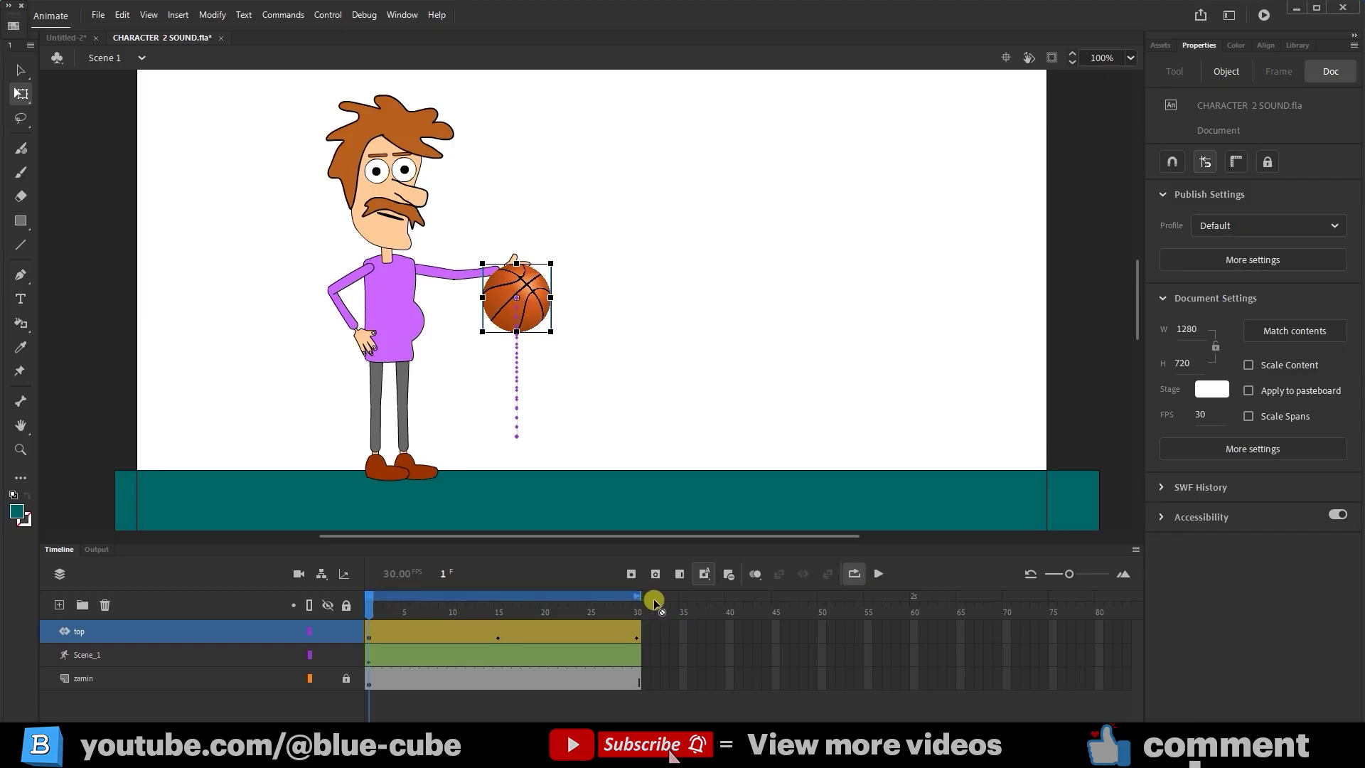
pyautogui.click(879, 574)
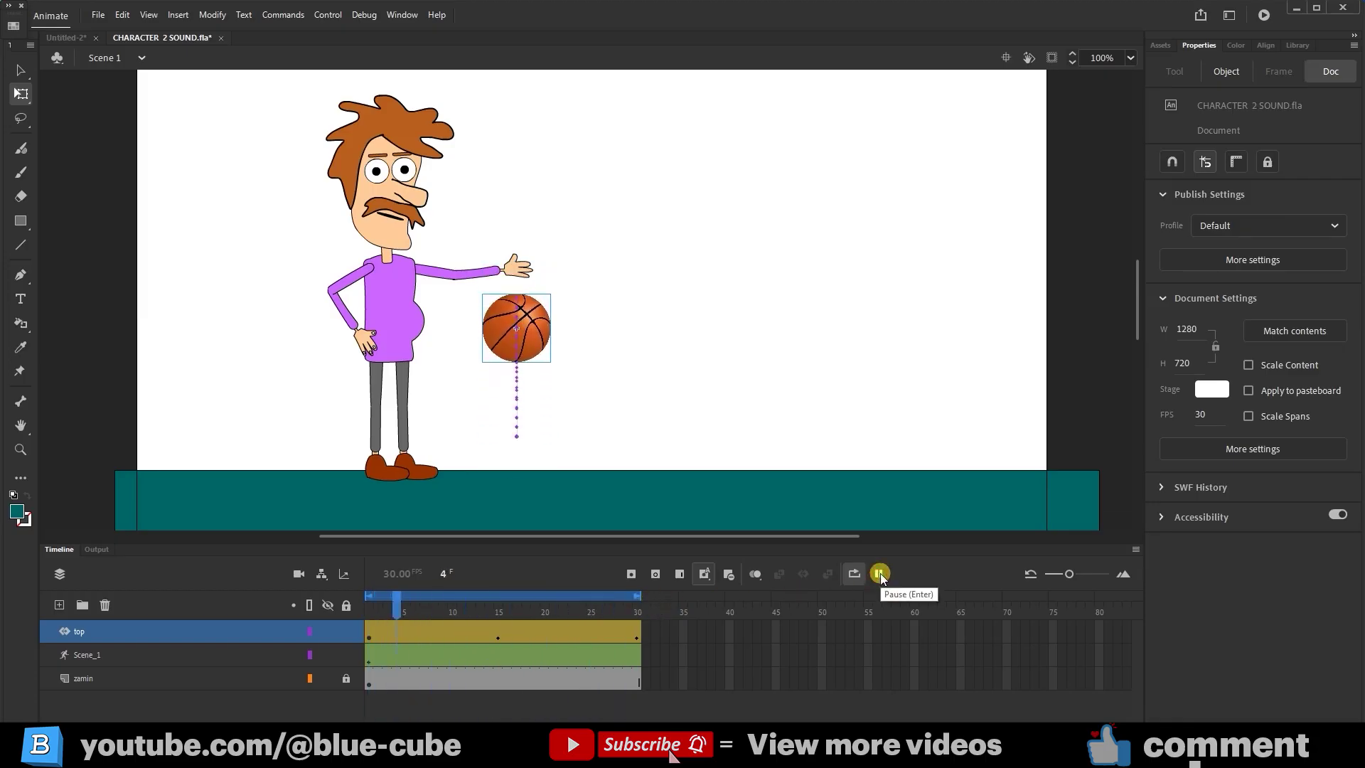
pyautogui.click(880, 574)
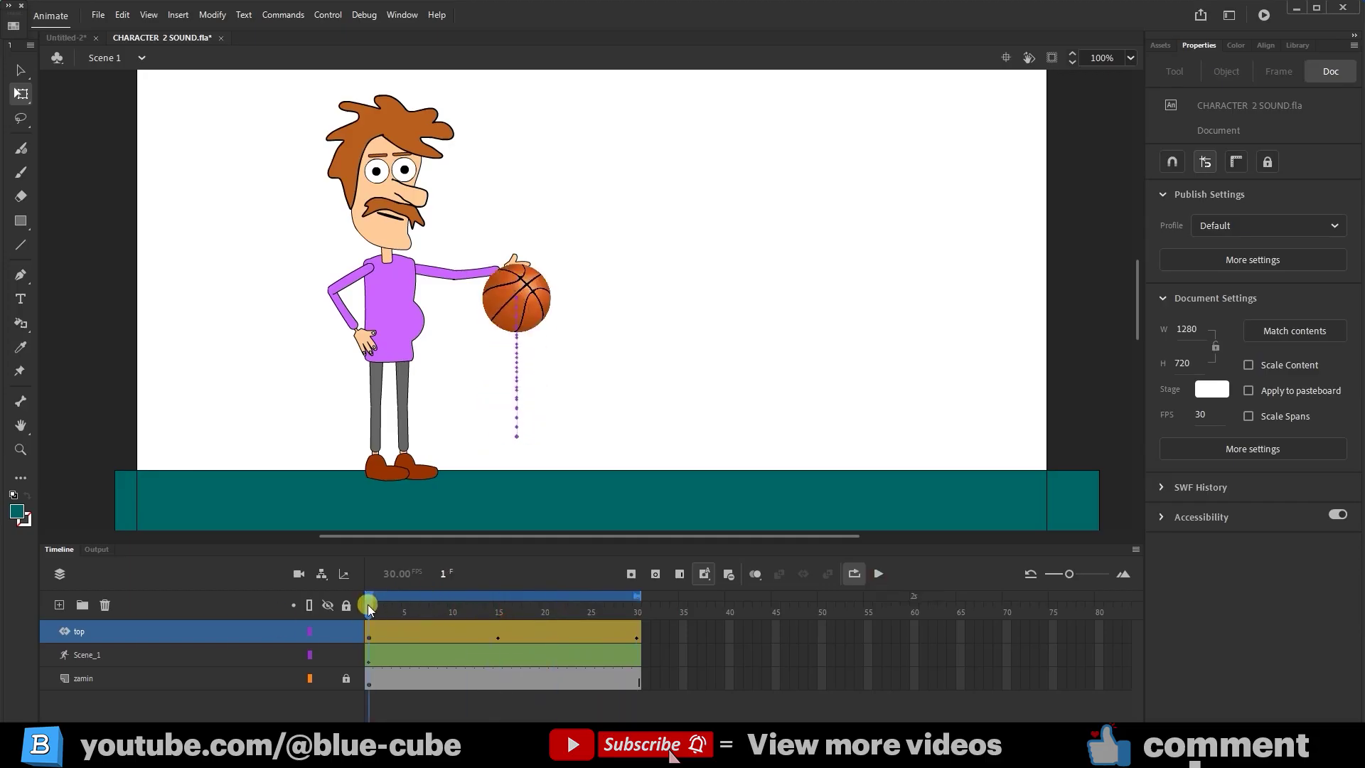
pyautogui.moveTo(368, 604); pyautogui.dragTo(478, 638)
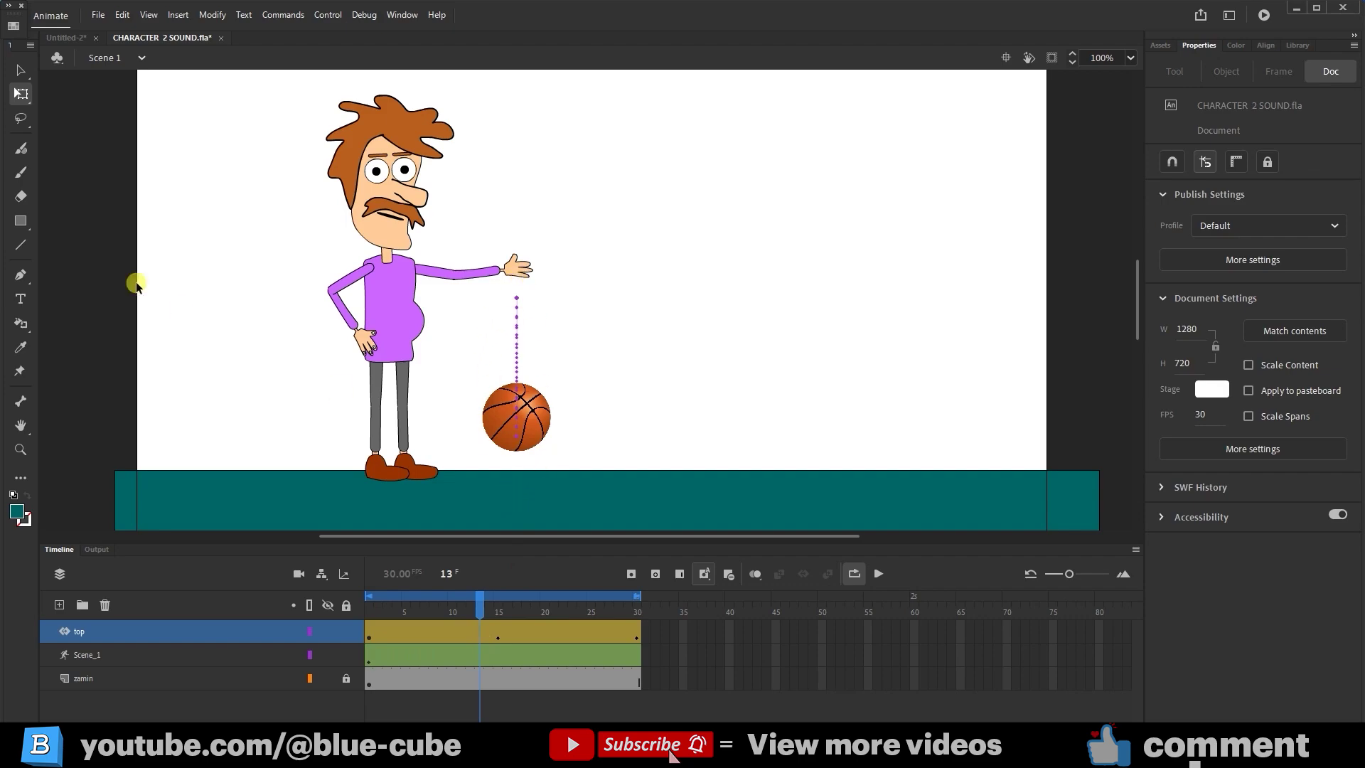
pyautogui.click(532, 409)
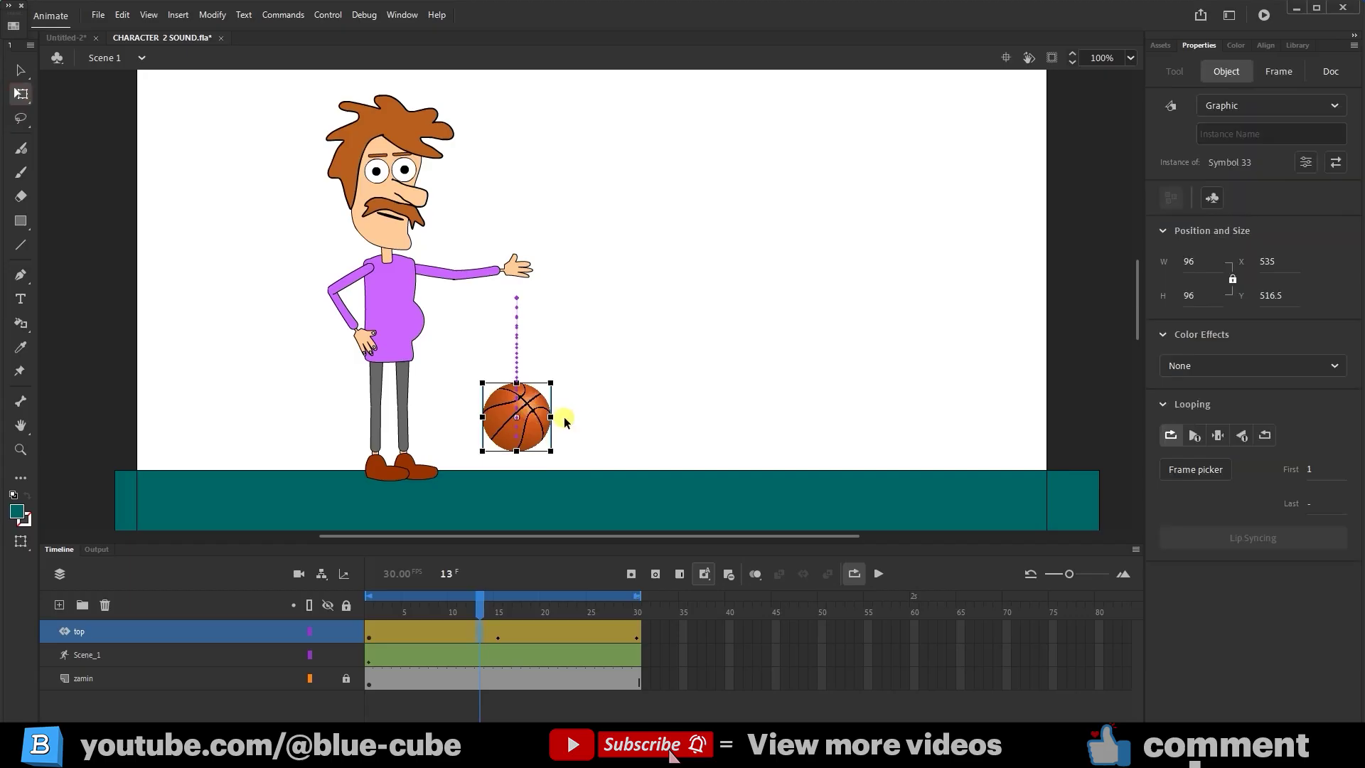
pyautogui.moveTo(551, 418); pyautogui.dragTo(541, 421)
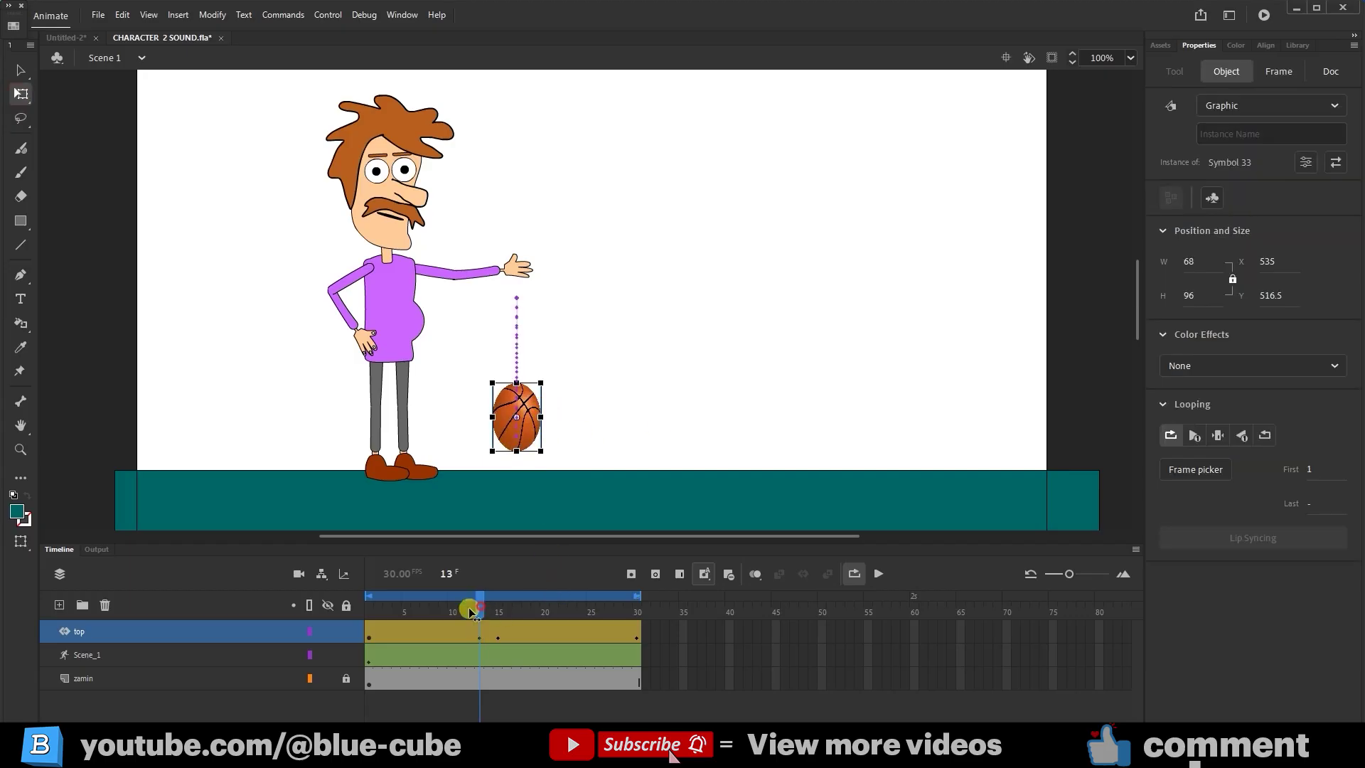
pyautogui.moveTo(472, 611); pyautogui.dragTo(500, 633)
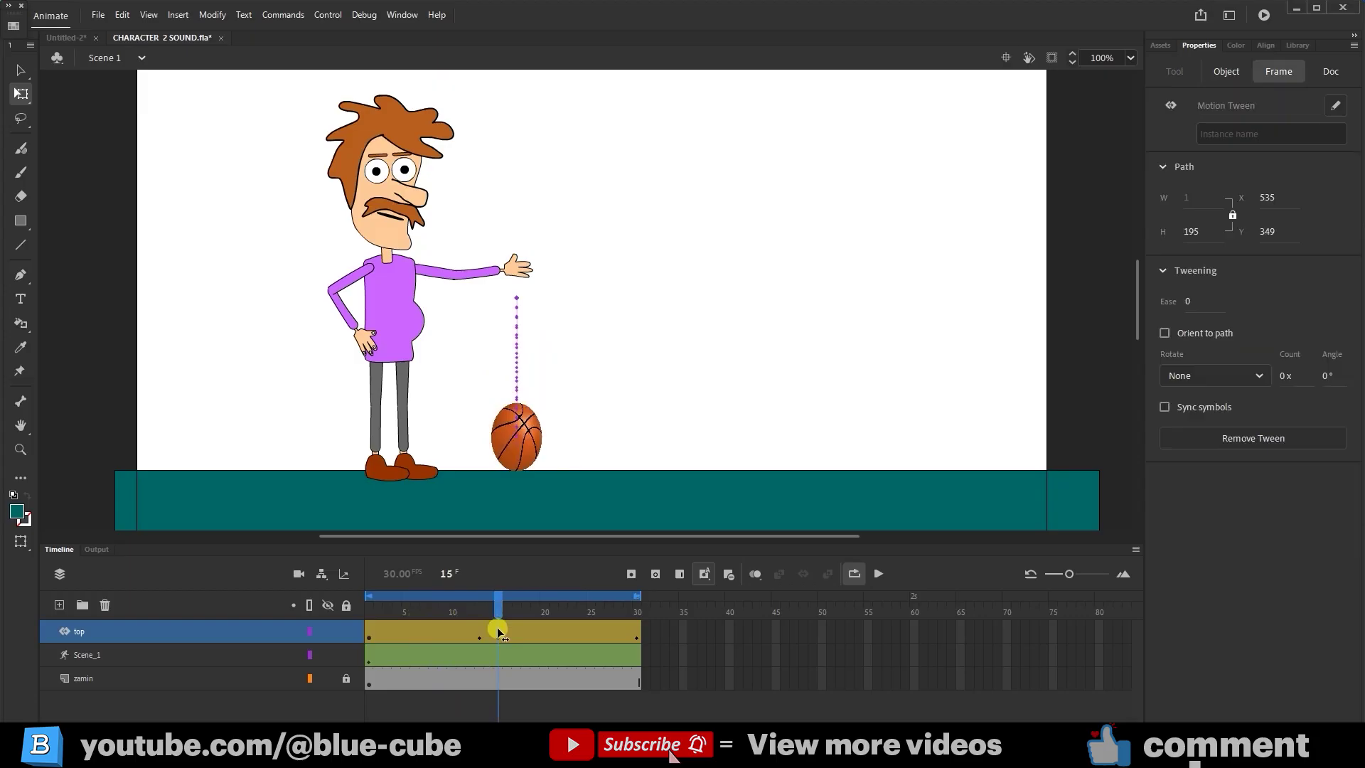
pyautogui.click(521, 482)
pyautogui.click(518, 443)
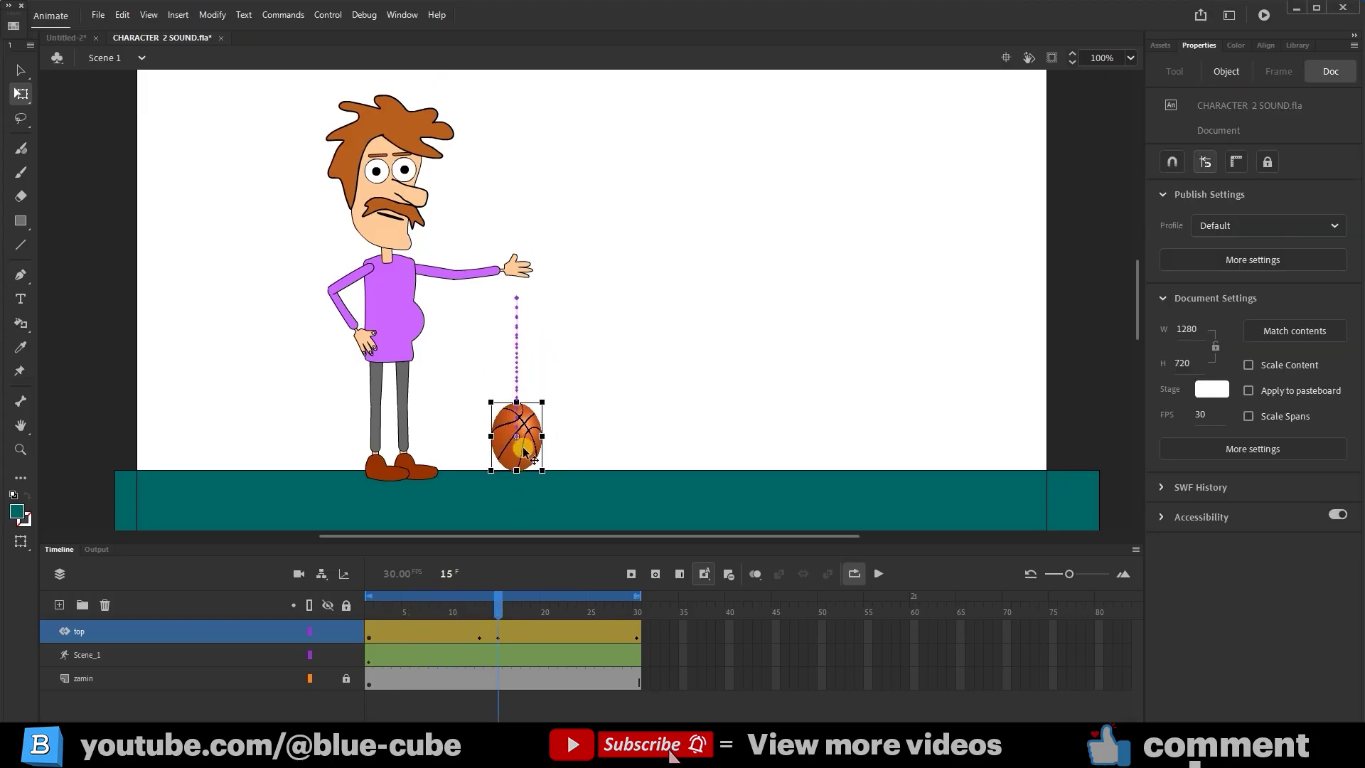
pyautogui.moveTo(510, 588); pyautogui.dragTo(498, 617)
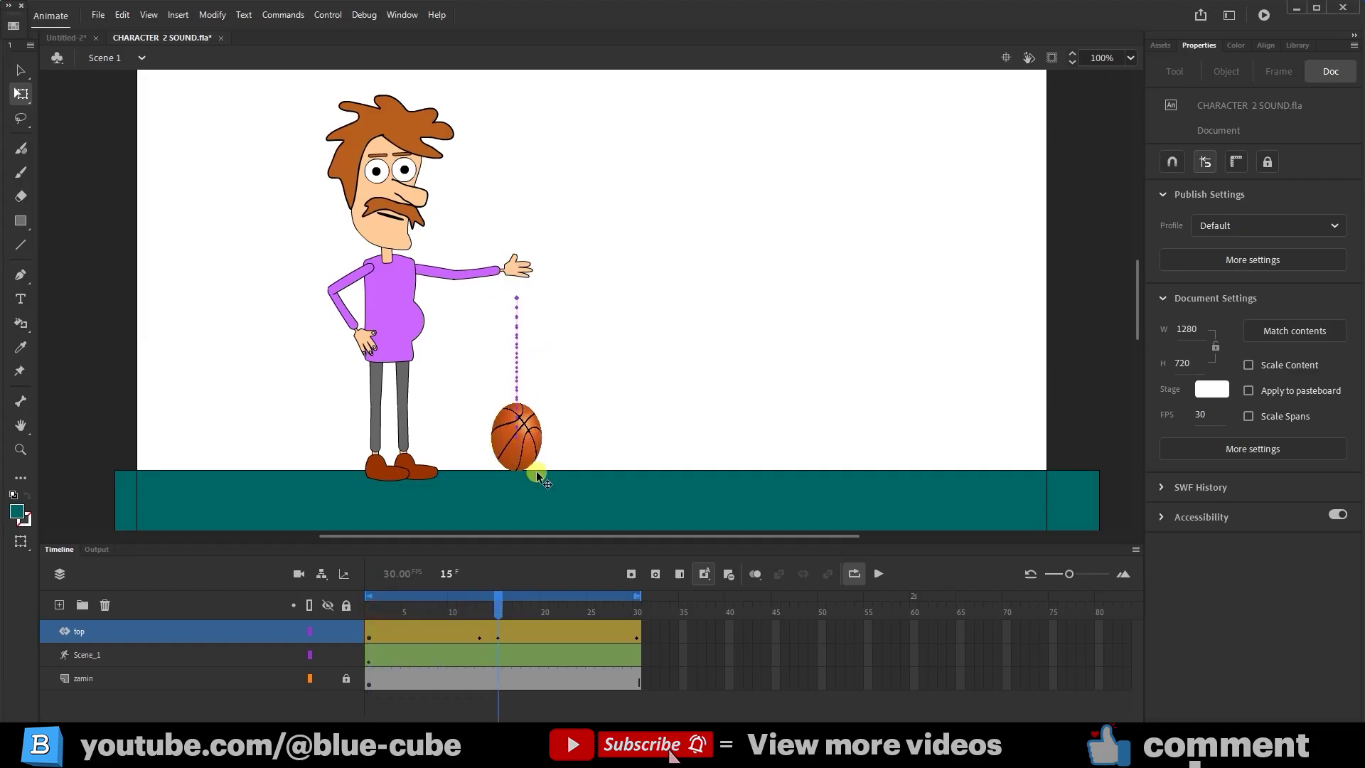
pyautogui.hotkey('ctrl', 'z')
pyautogui.hotkey('ctrl', 'z')
pyautogui.hotkey('ctrl', 'z')
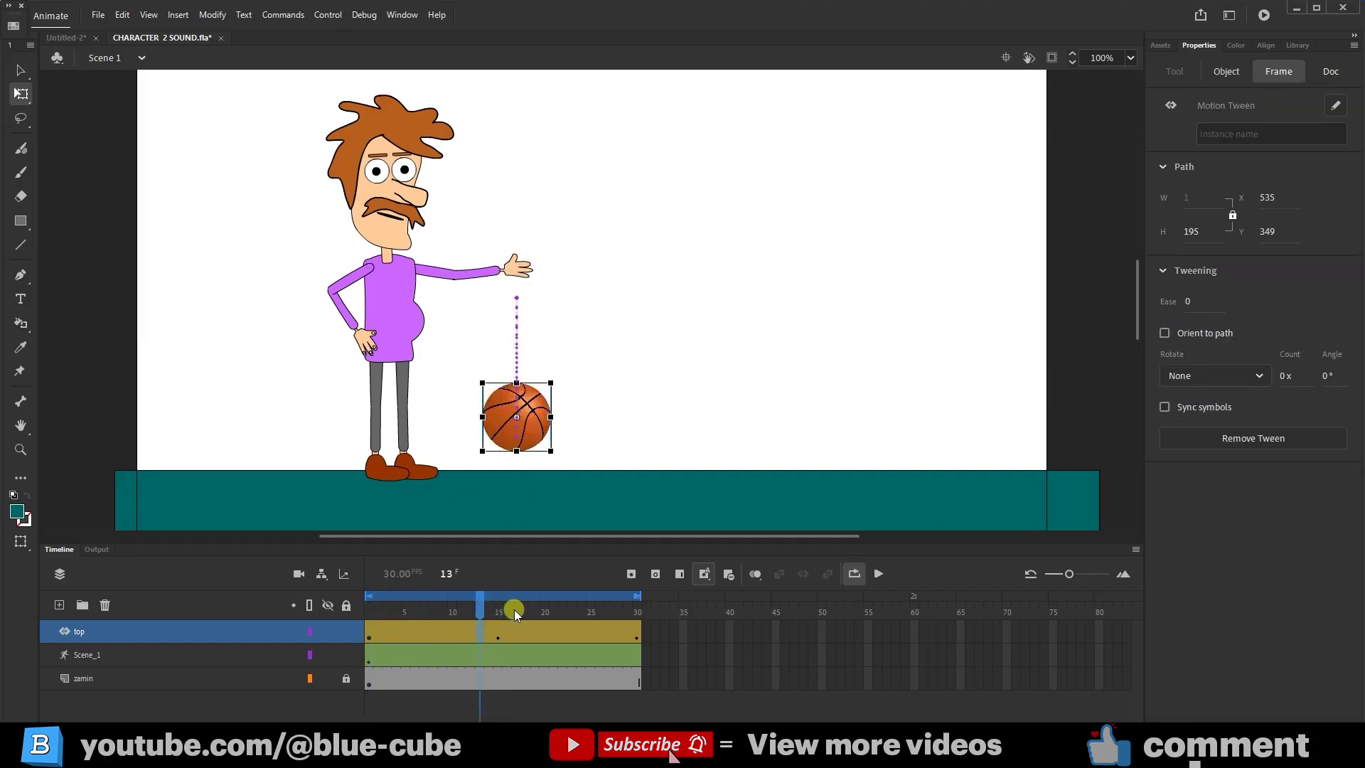
# Add a keyframe for all properties at frame 1 of the ball's tween, with the ball at the hand
pyautogui.moveTo(479, 610); pyautogui.dragTo(369, 626)
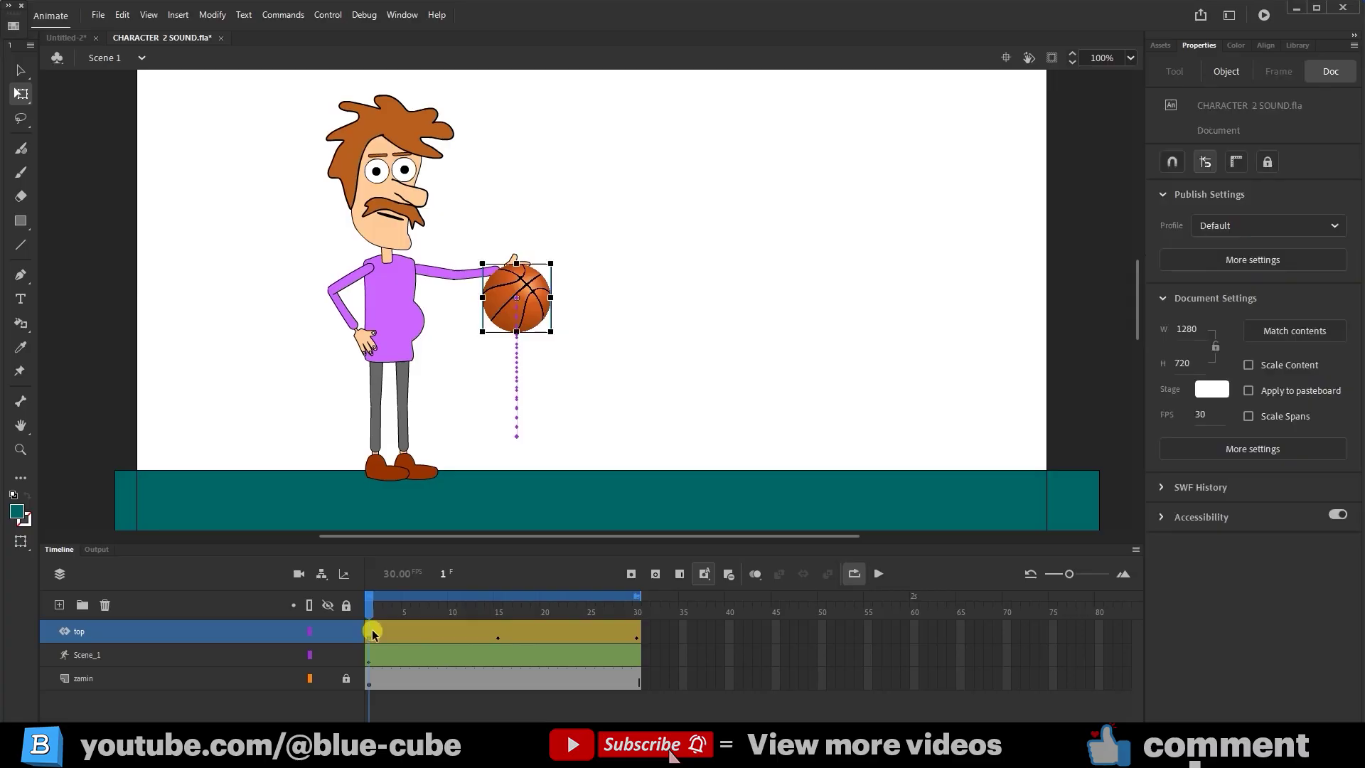
pyautogui.click(370, 636)
pyautogui.rightClick(371, 638)
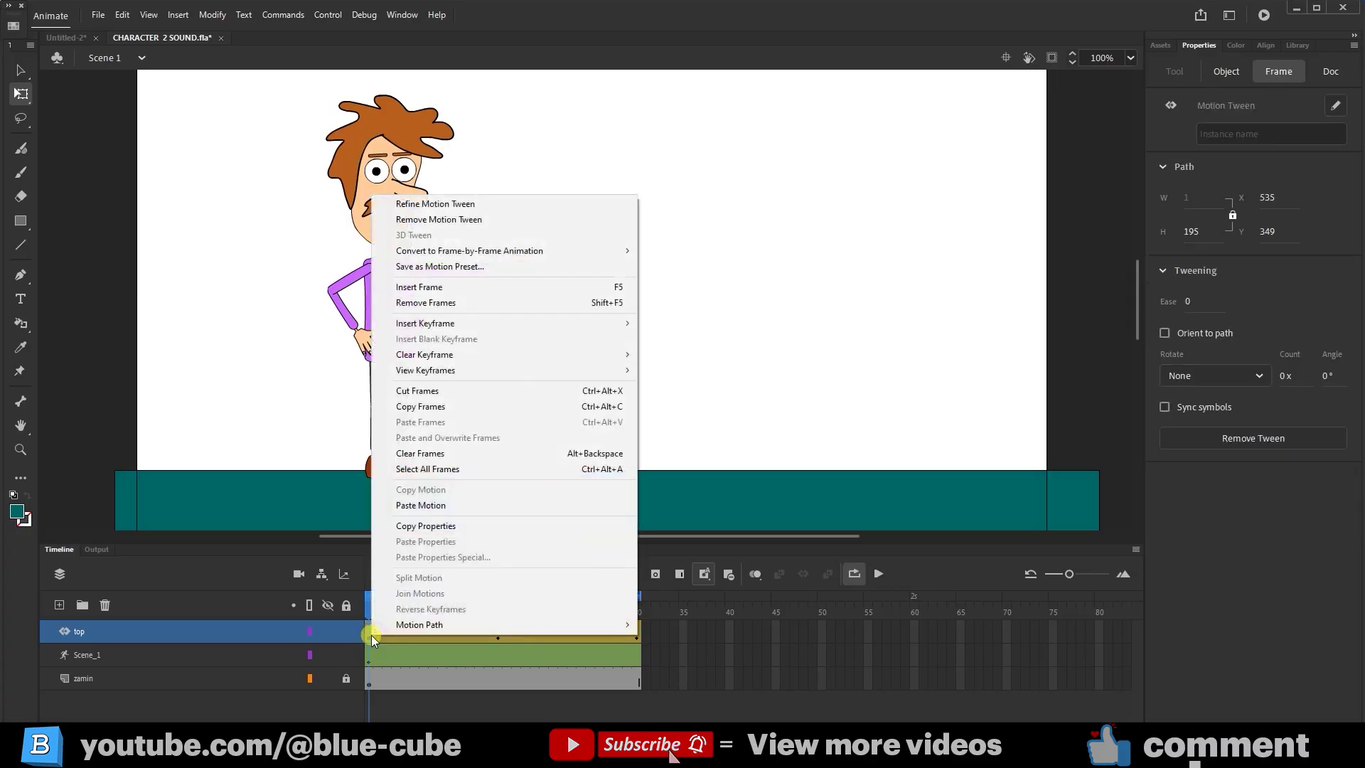
pyautogui.moveTo(505, 323)
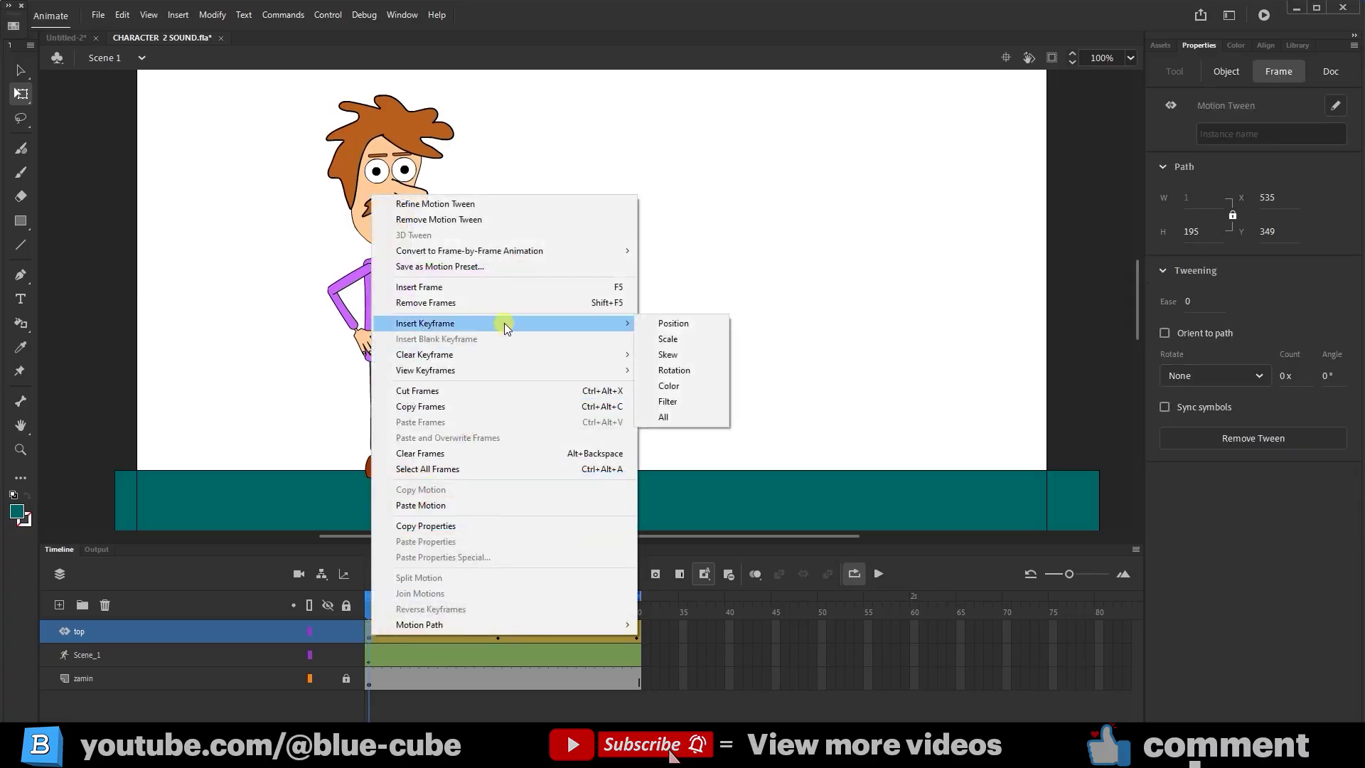
pyautogui.click(672, 417)
# Insert a keyframe at frame 15 where the ball touches the floor
pyautogui.click(496, 608)
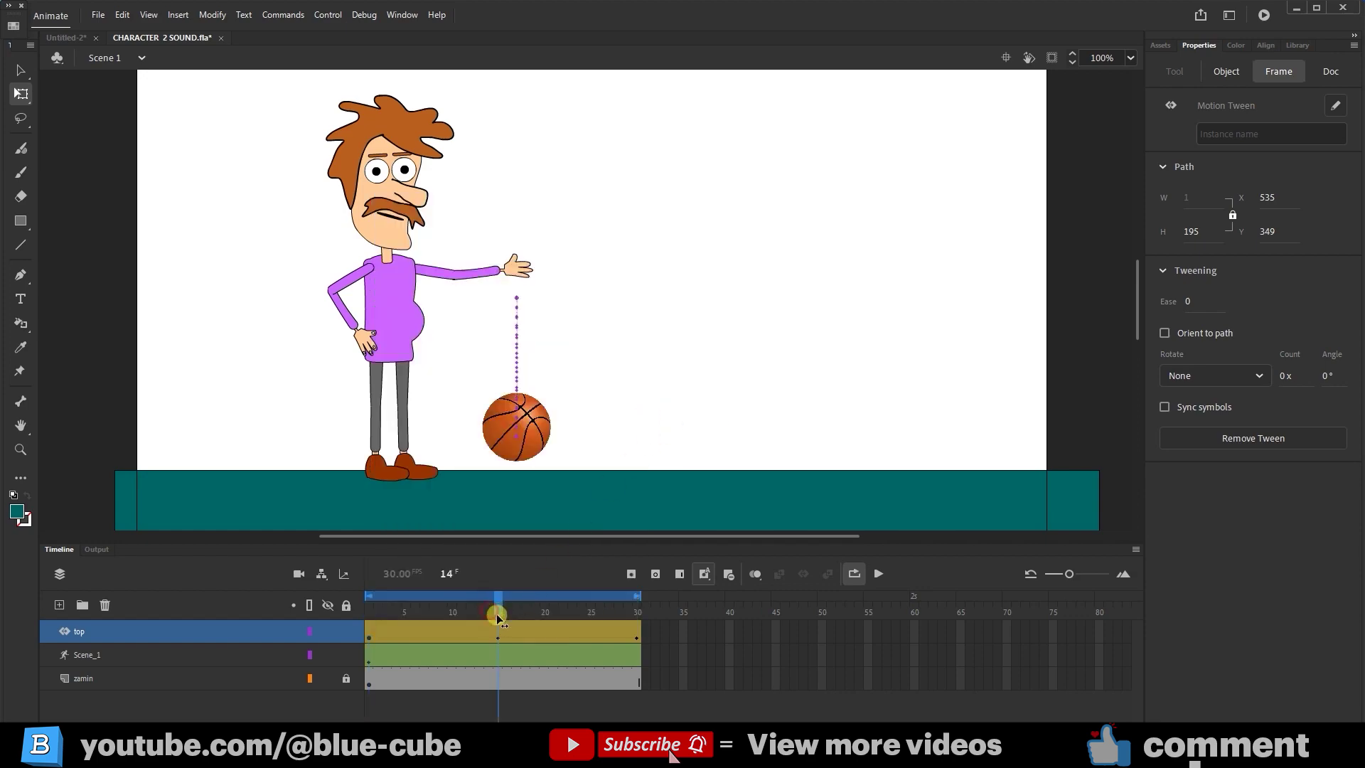
pyautogui.click(499, 634)
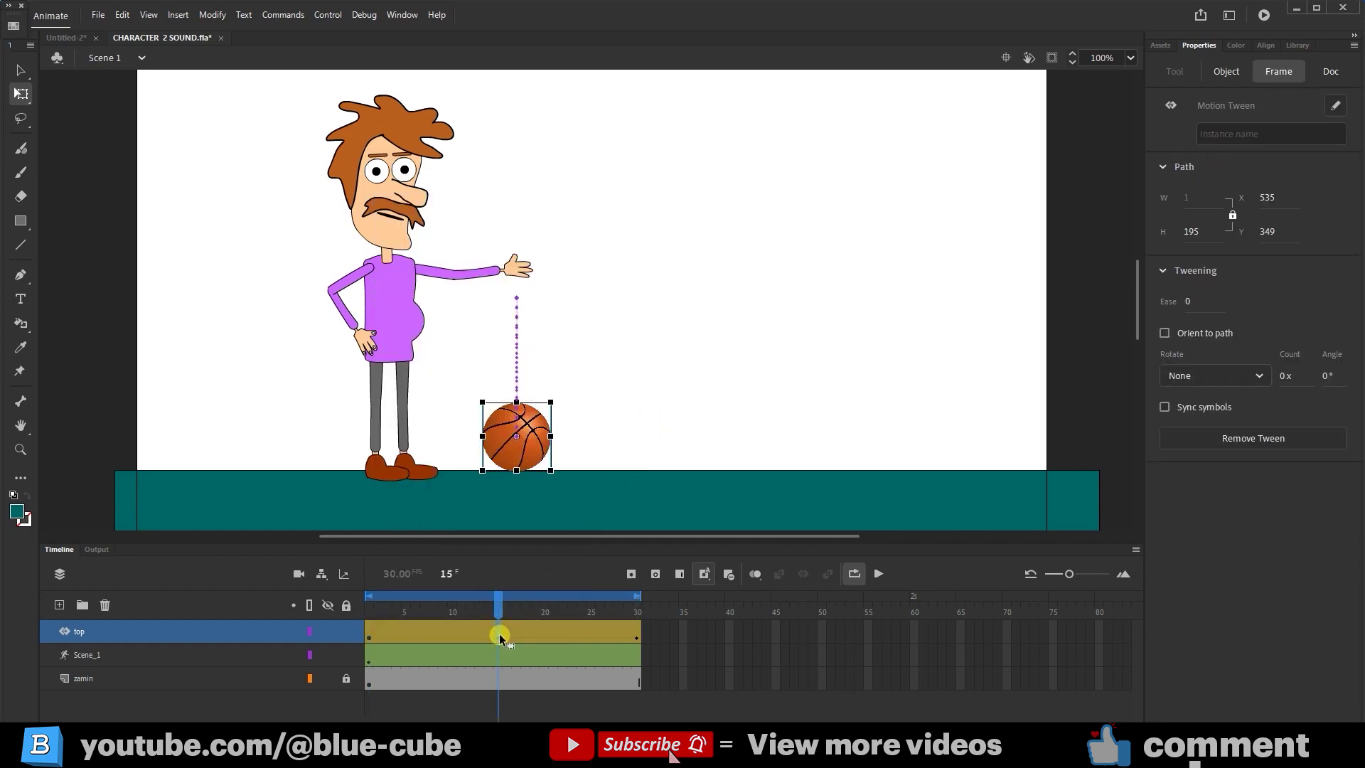
pyautogui.rightClick(499, 634)
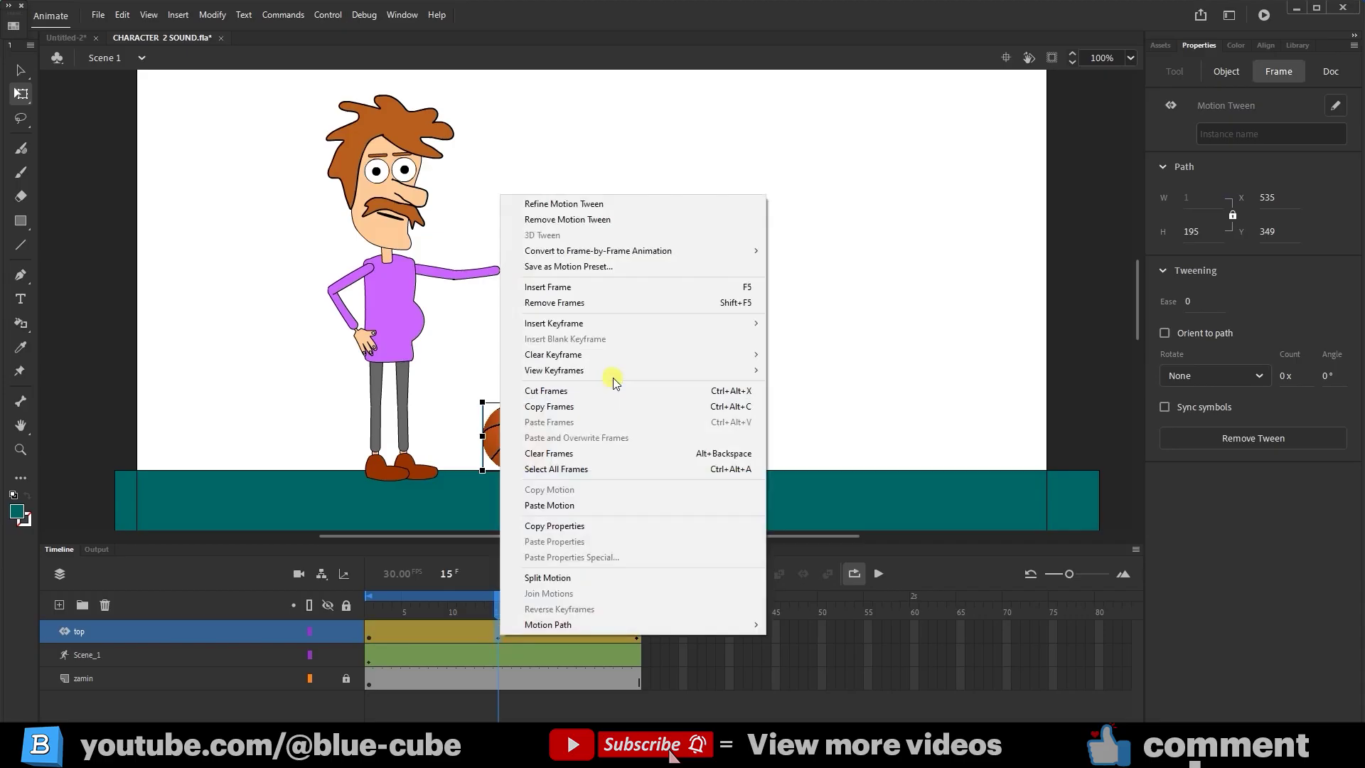
pyautogui.moveTo(628, 324)
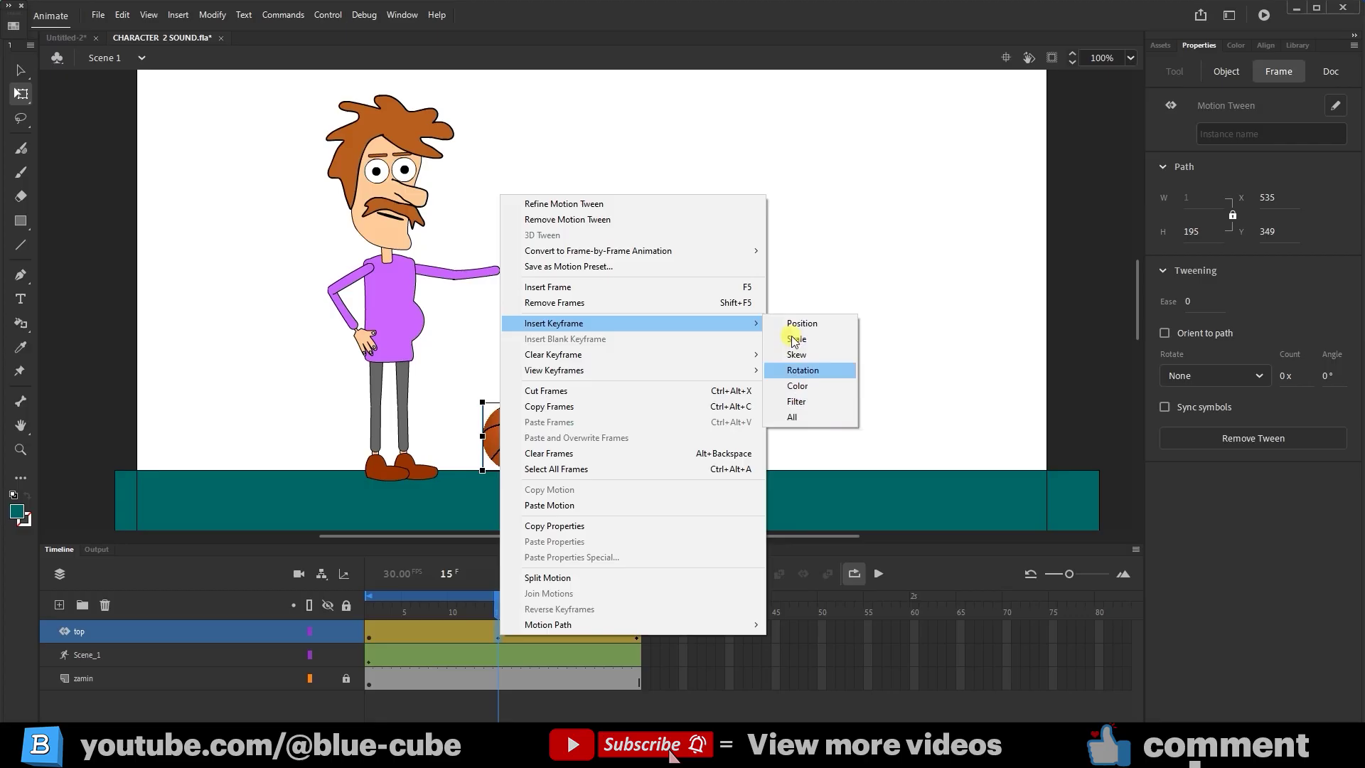
pyautogui.click(793, 418)
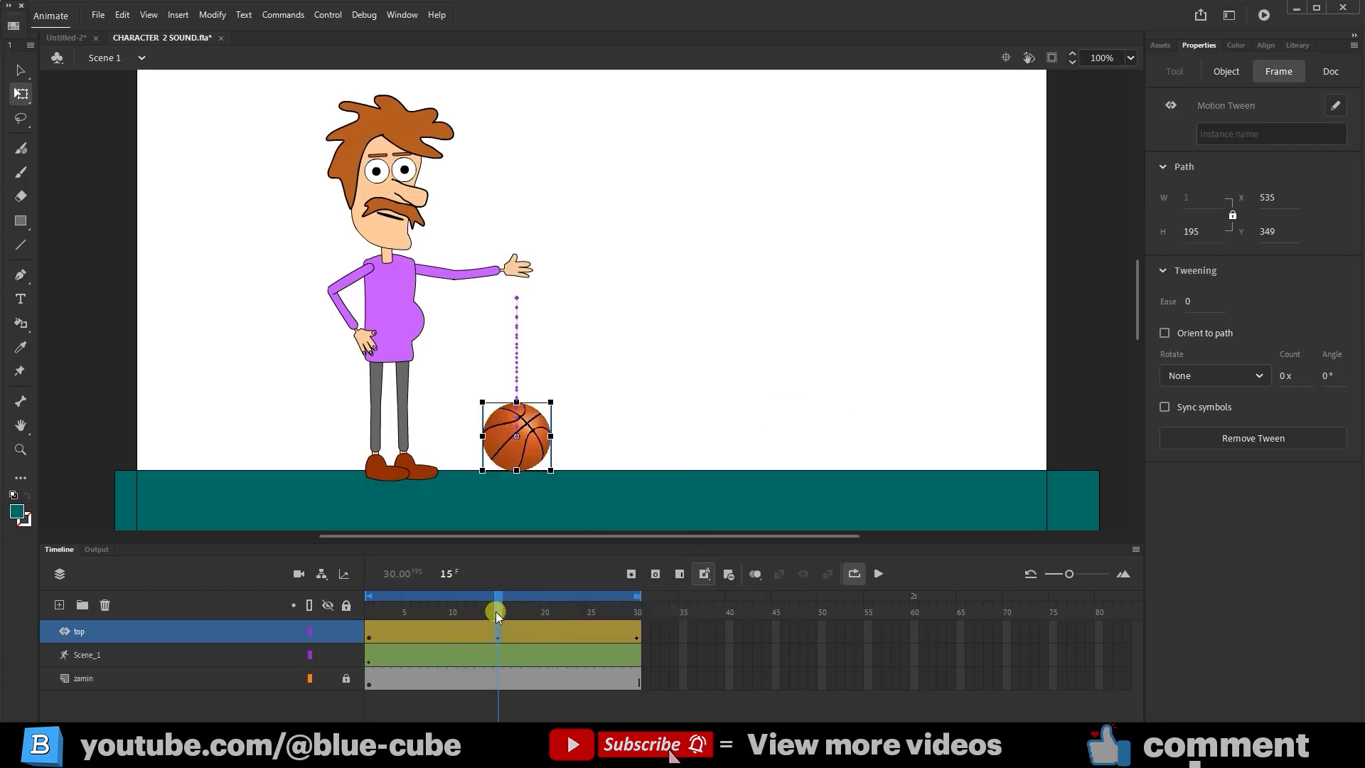
pyautogui.moveTo(498, 611); pyautogui.dragTo(489, 618)
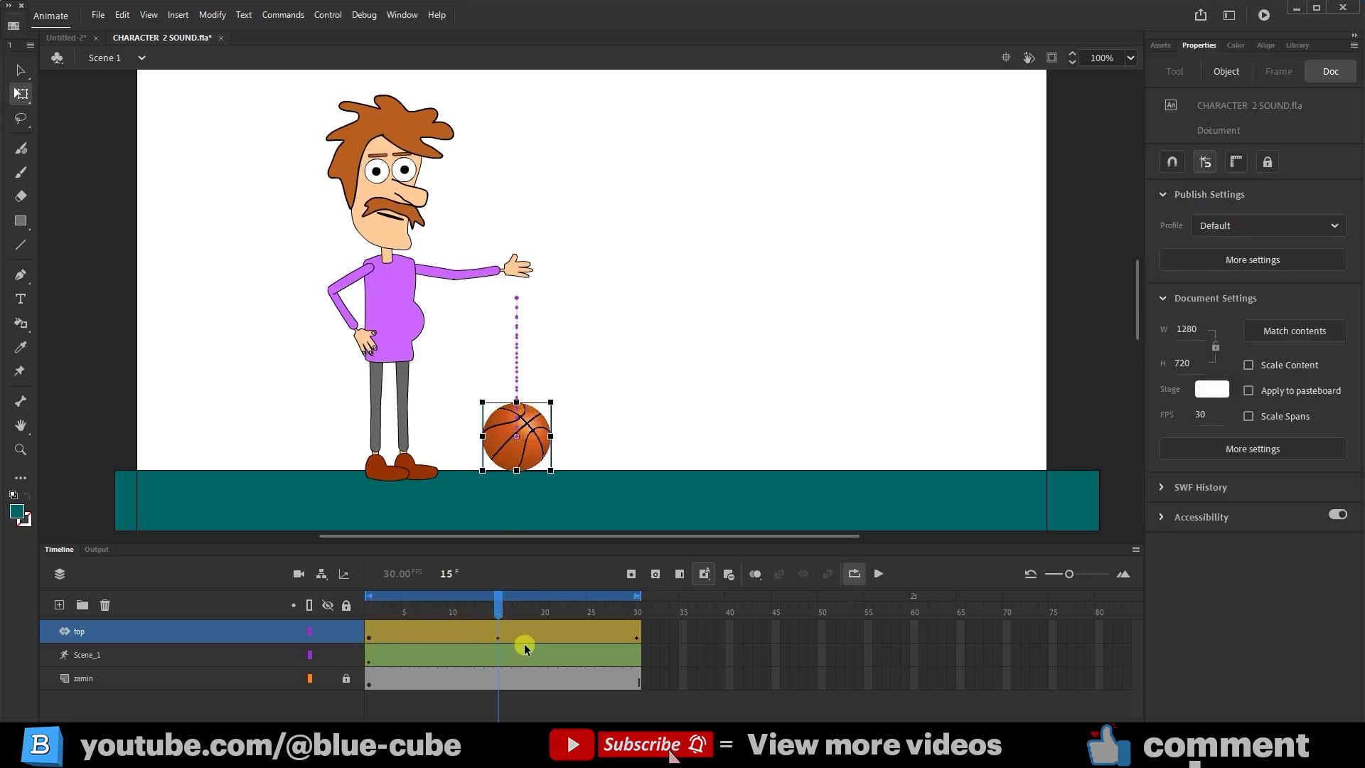
# Insert a keyframe for all properties at frame 30 with the ball back at the hand
pyautogui.moveTo(498, 612); pyautogui.dragTo(647, 610)
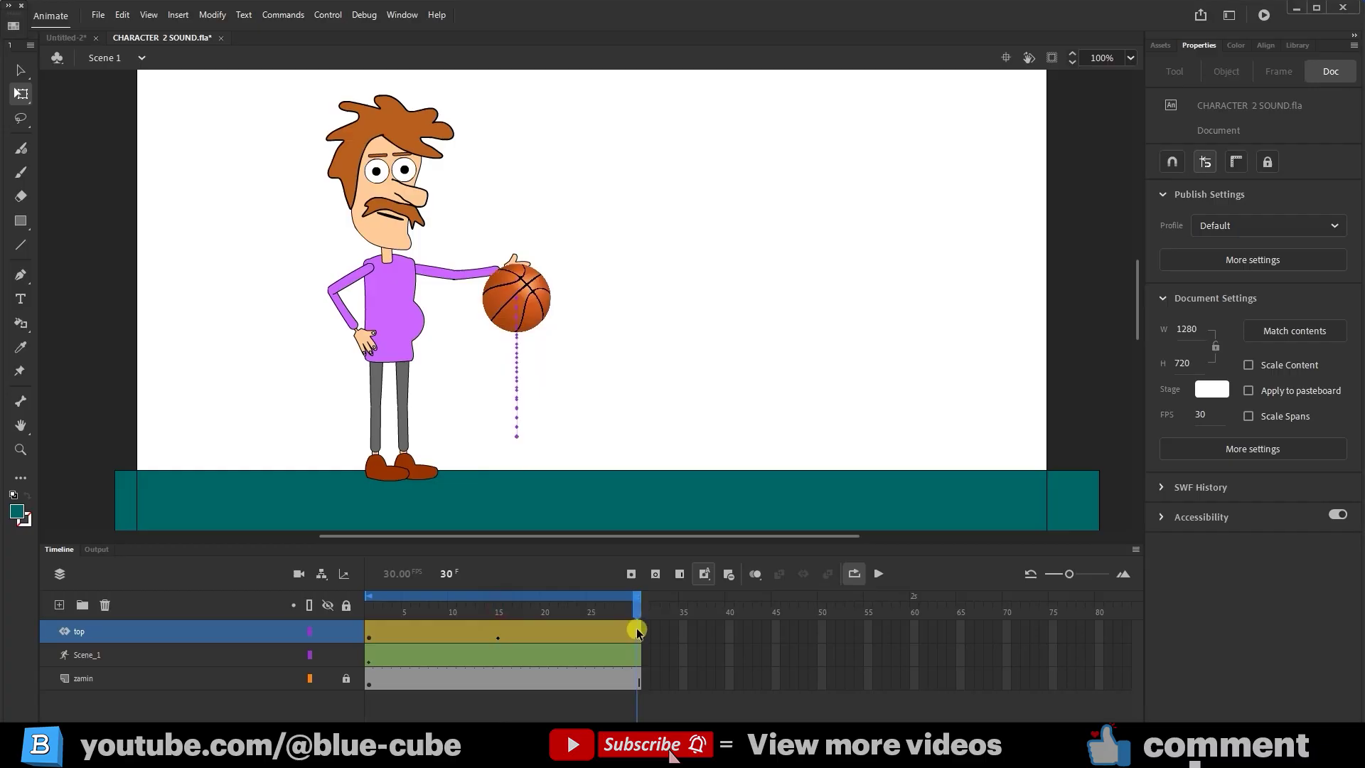
pyautogui.rightClick(637, 629)
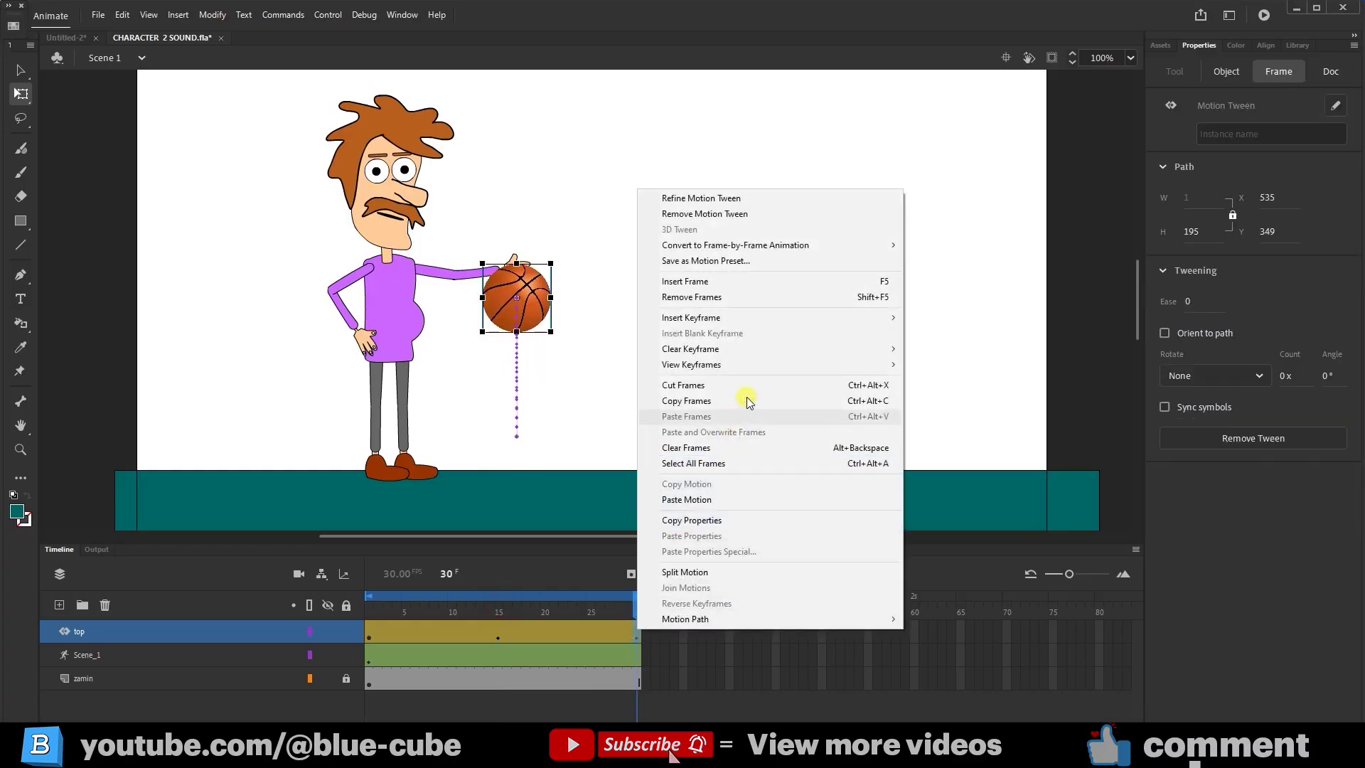
pyautogui.moveTo(752, 314)
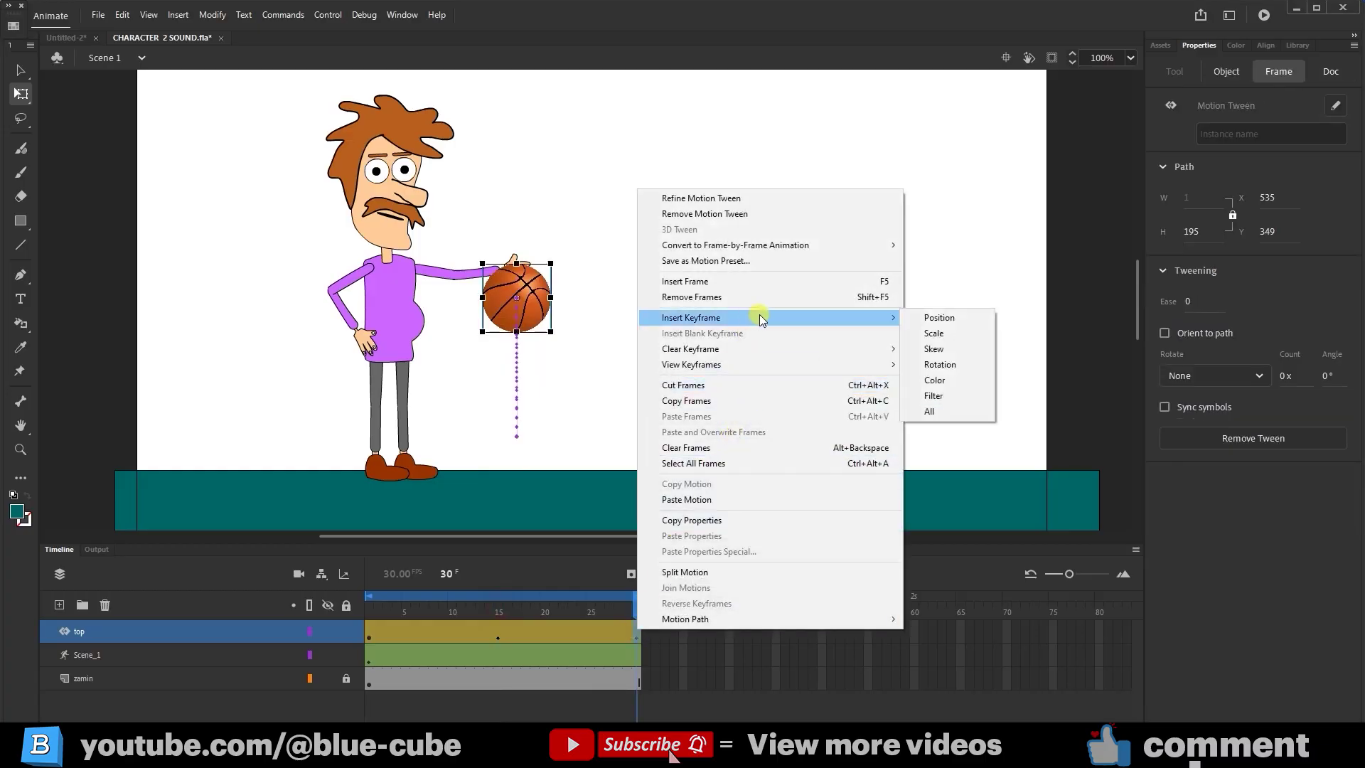
pyautogui.click(944, 412)
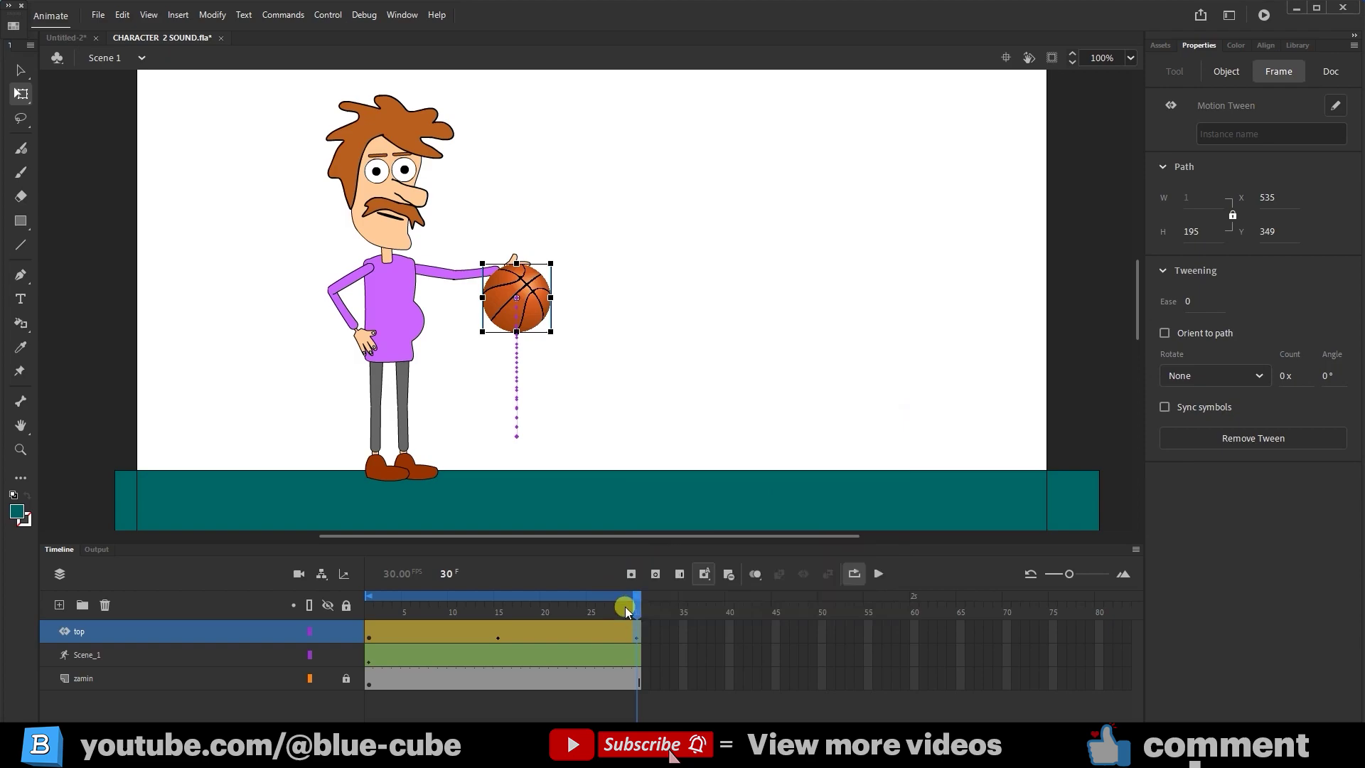
pyautogui.moveTo(501, 633); pyautogui.dragTo(478, 633)
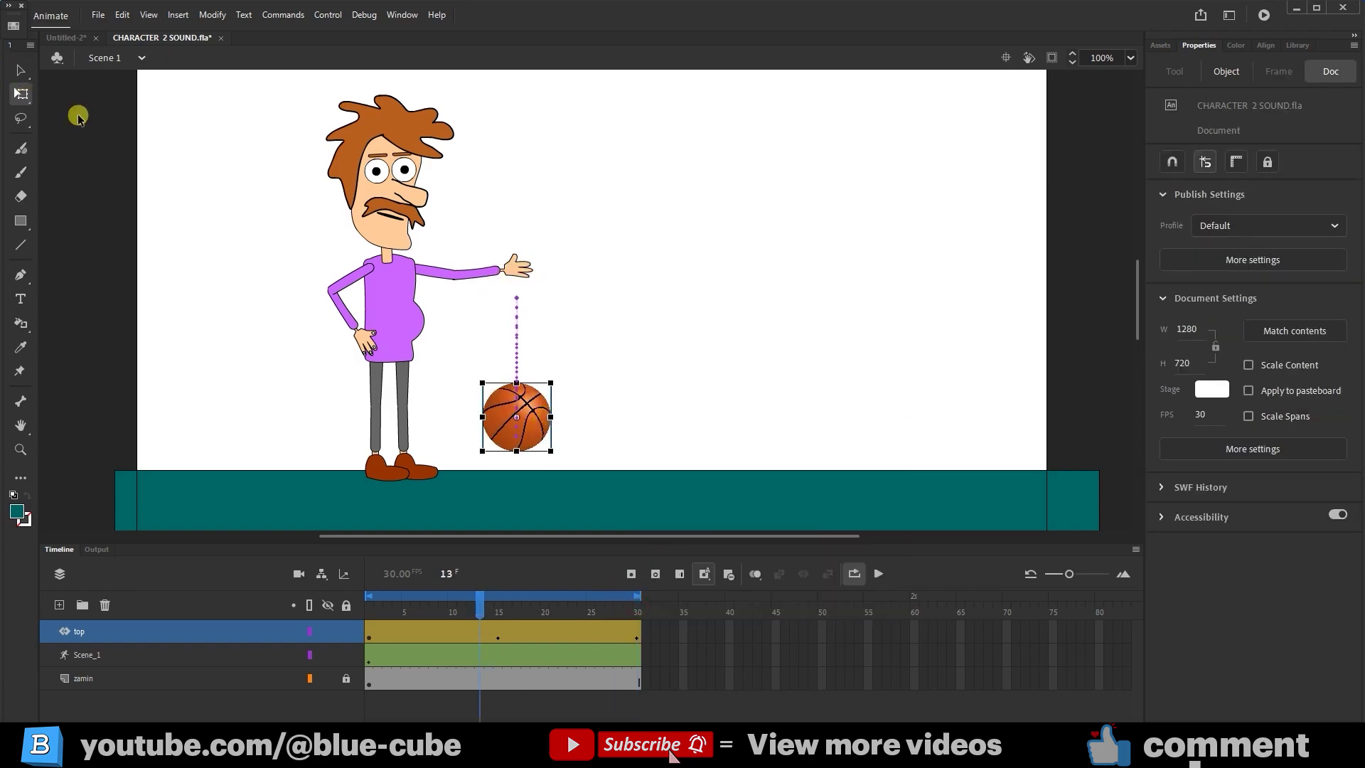
# Narrow the ball into a tall oval at frames 13 and 17, either side of the bounce
pyautogui.moveTo(552, 414); pyautogui.dragTo(520, 452)
pyautogui.click(463, 627)
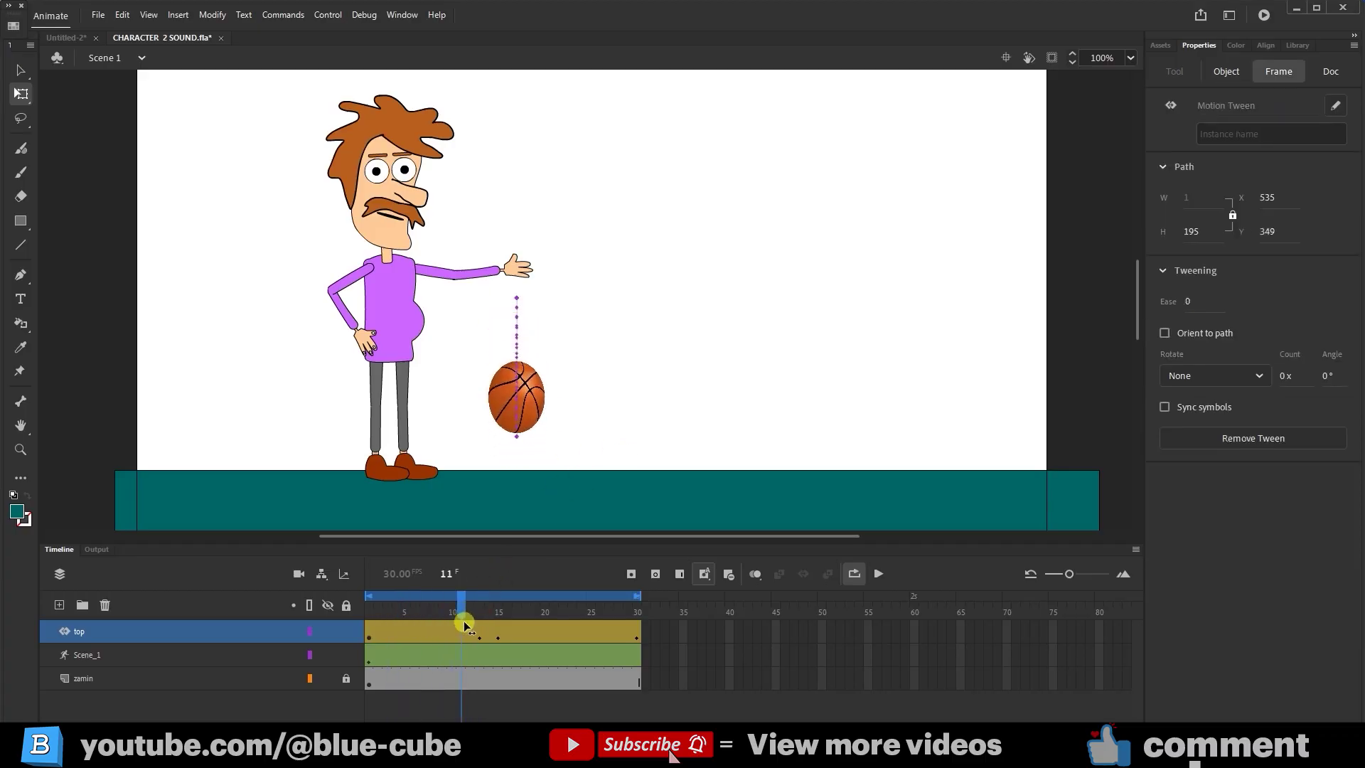
pyautogui.moveTo(464, 627); pyautogui.dragTo(515, 641)
pyautogui.click(528, 466)
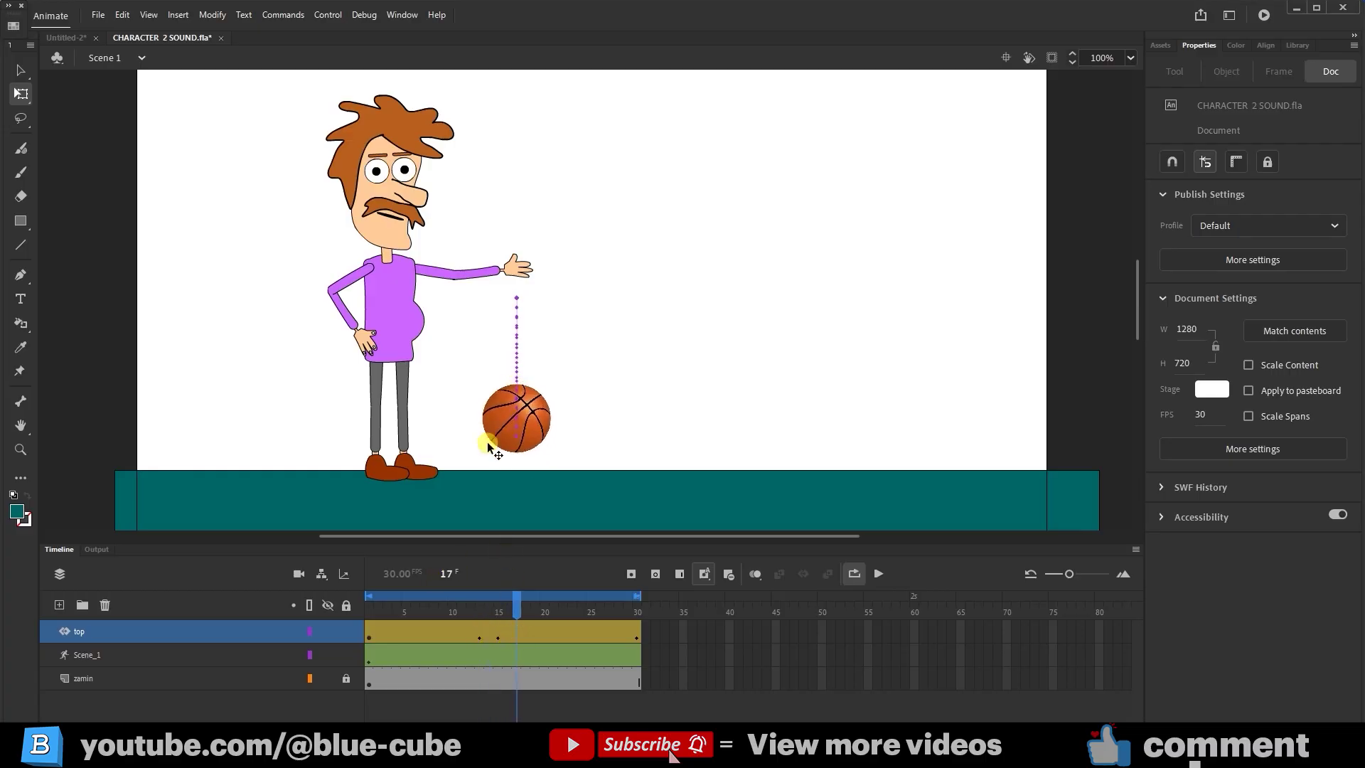
pyautogui.click(481, 628)
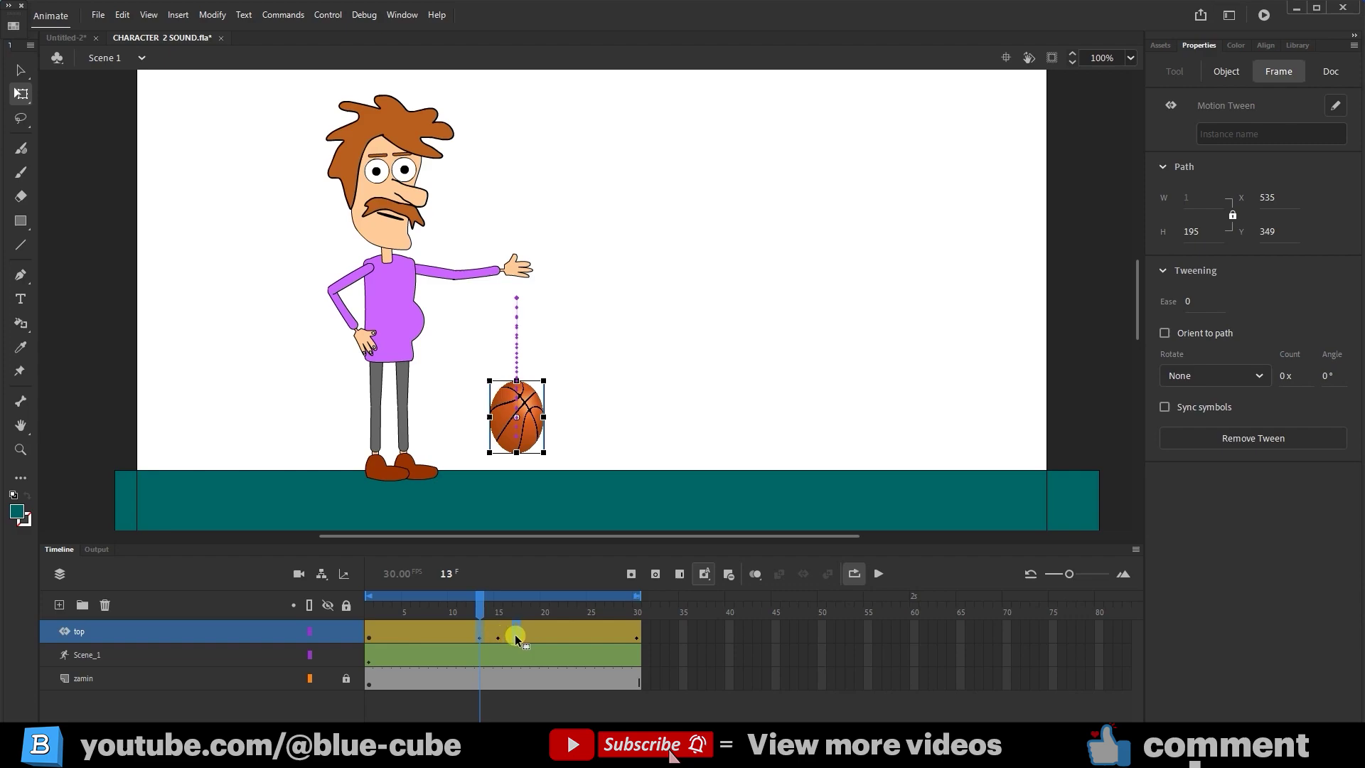
pyautogui.click(515, 634)
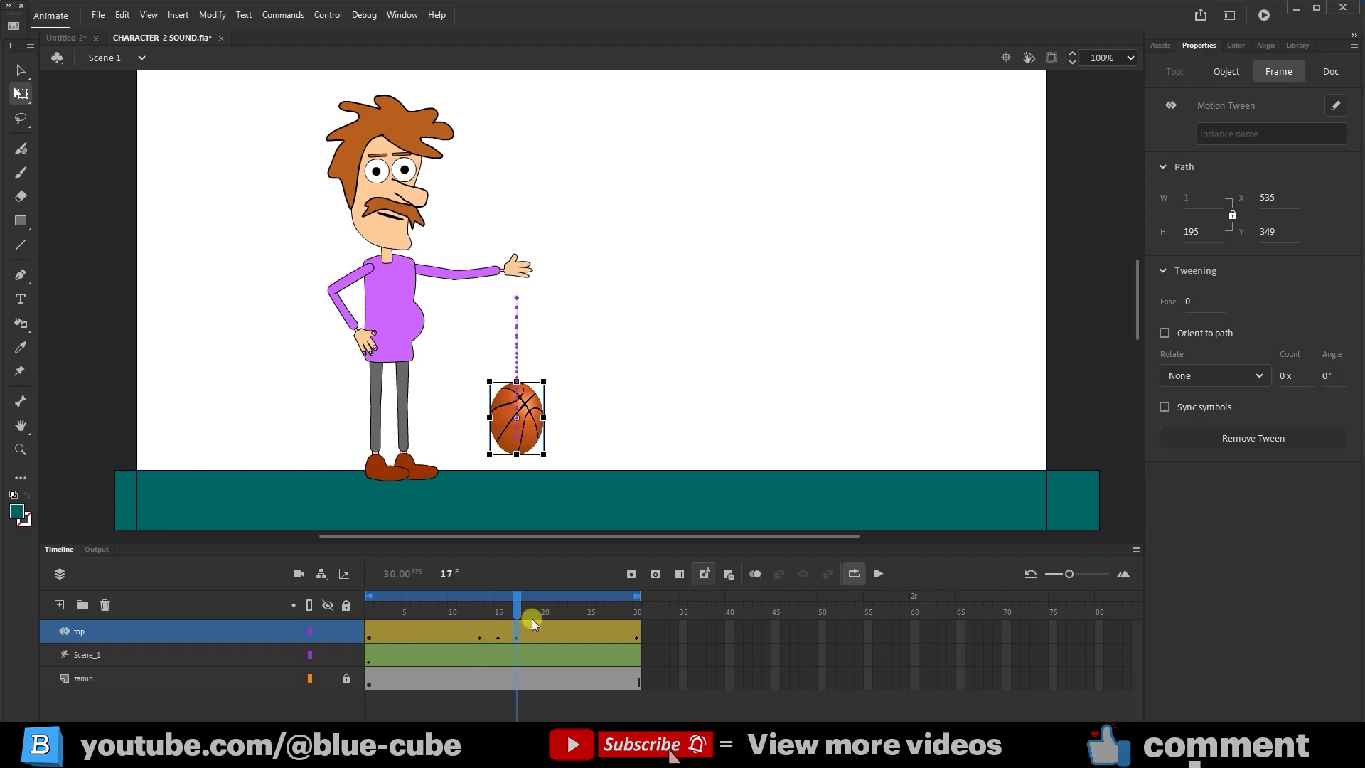
pyautogui.moveTo(519, 607); pyautogui.dragTo(515, 655)
pyautogui.click(519, 407)
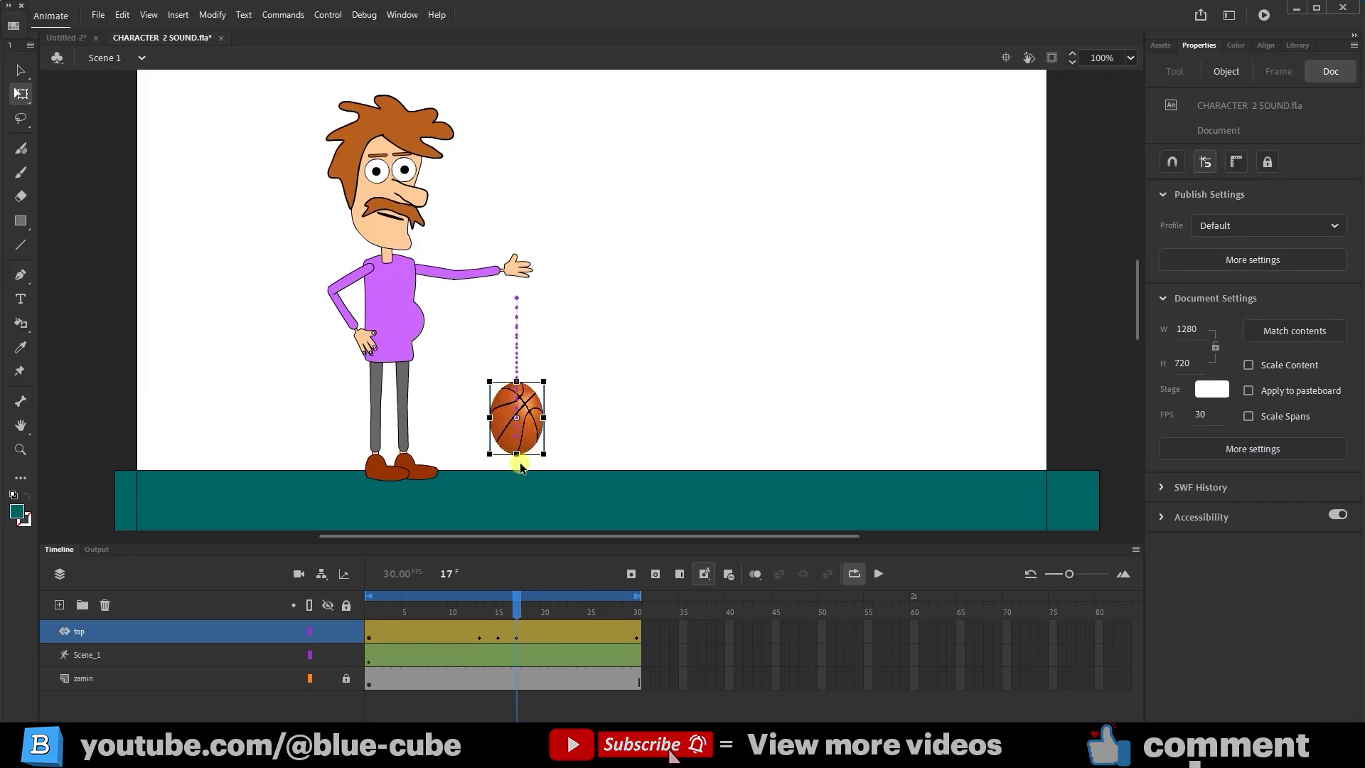
pyautogui.click(515, 603)
pyautogui.moveTo(515, 603); pyautogui.dragTo(501, 609)
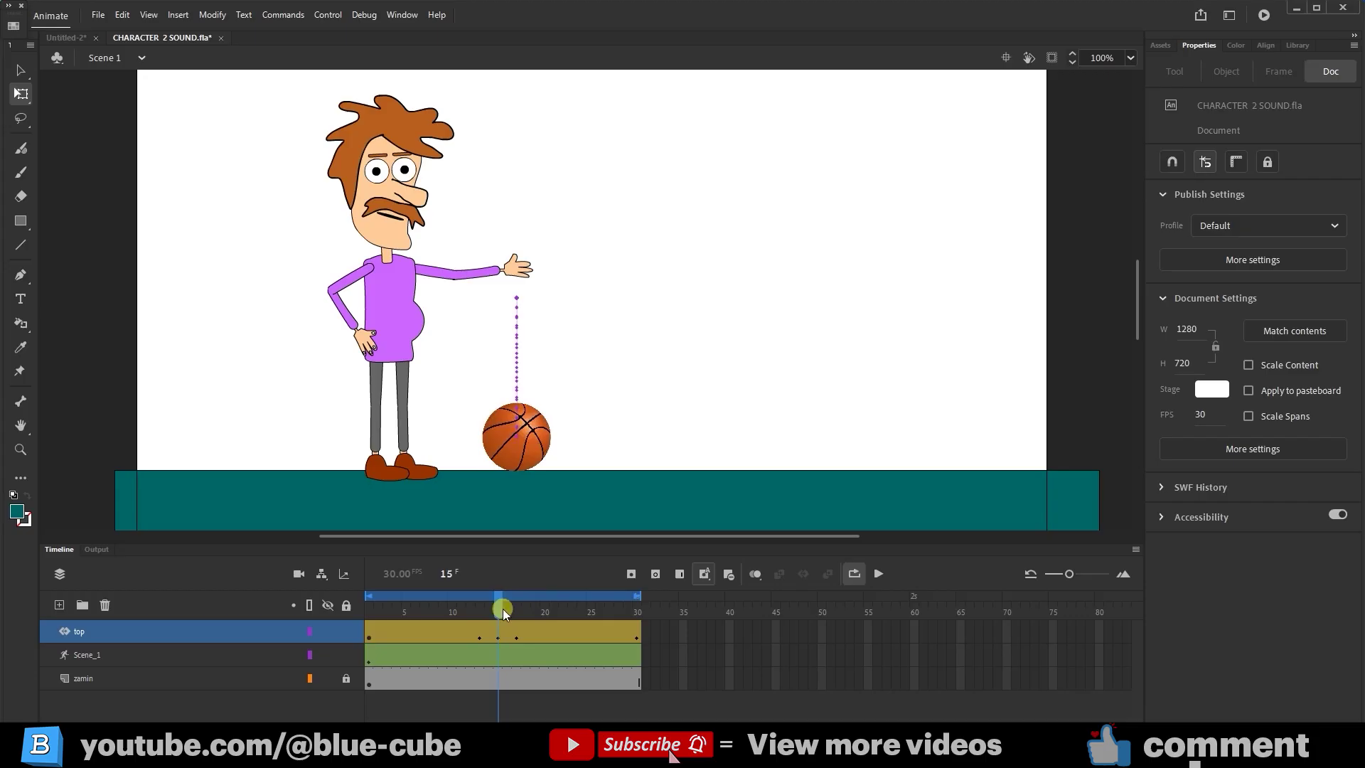
# Flatten the ball at frame 15 to W 112, H 66, then scrub to check the bounce
pyautogui.click(532, 449)
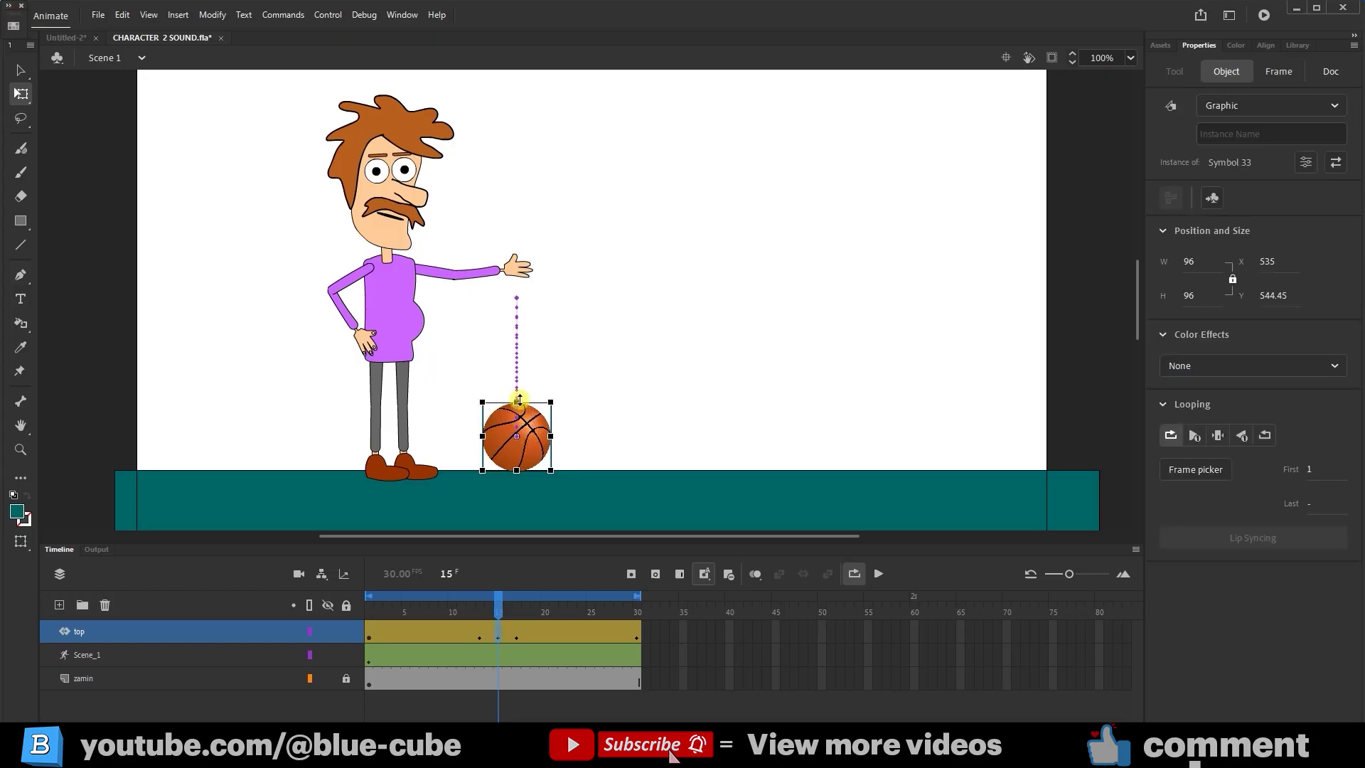
pyautogui.moveTo(521, 400); pyautogui.dragTo(518, 423)
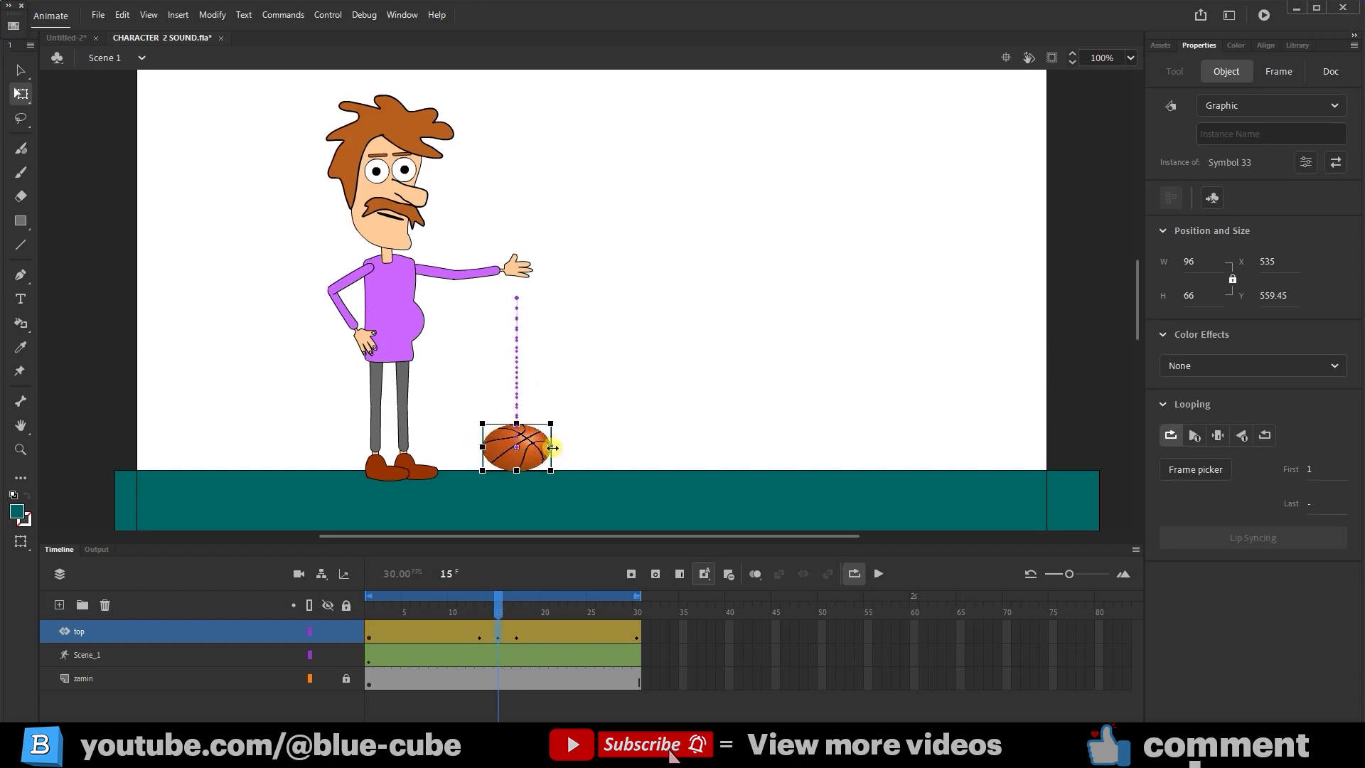
pyautogui.moveTo(552, 447); pyautogui.dragTo(558, 447)
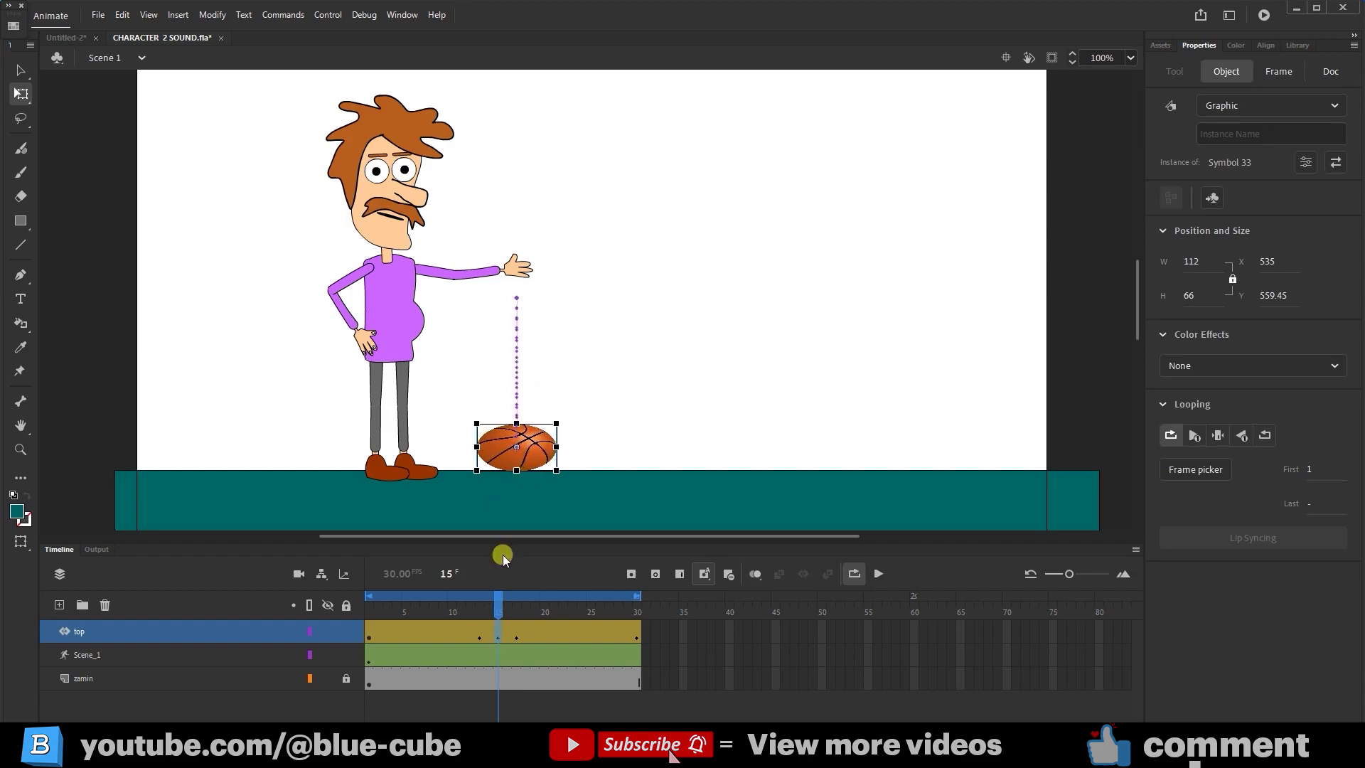
pyautogui.click(507, 594)
pyautogui.click(483, 606)
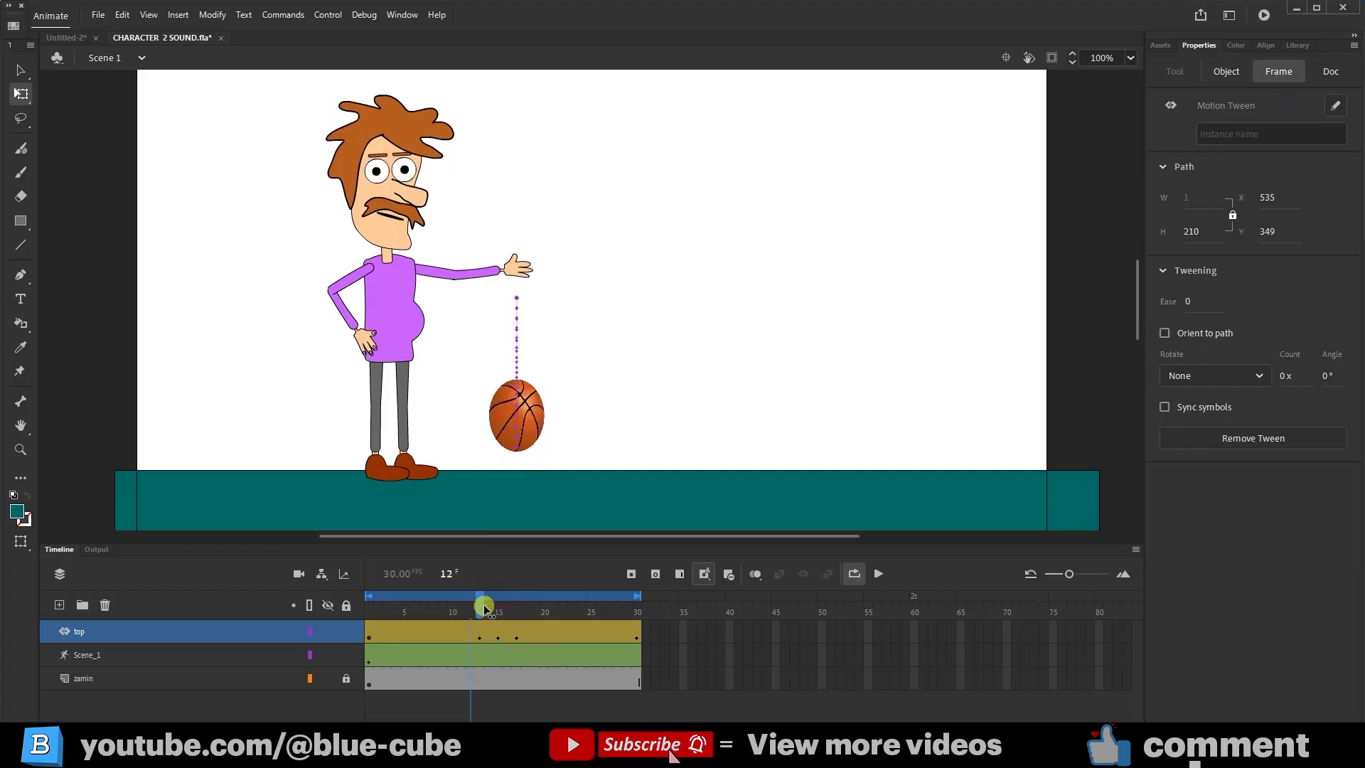
pyautogui.moveTo(484, 606); pyautogui.dragTo(446, 611)
pyautogui.moveTo(474, 619); pyautogui.dragTo(368, 610)
# At frame 1, squash the ball against the hand to height 82 and preview the loop
pyautogui.click(557, 610)
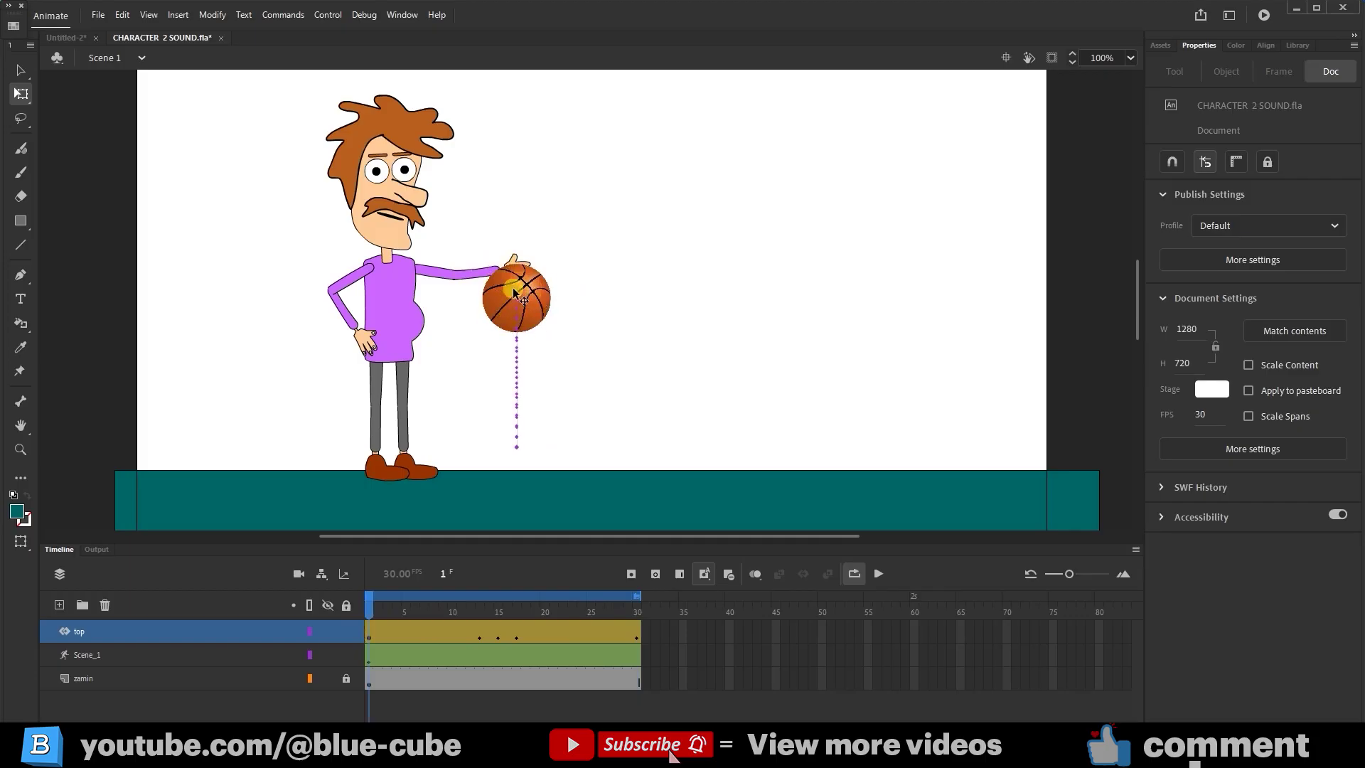
pyautogui.click(530, 304)
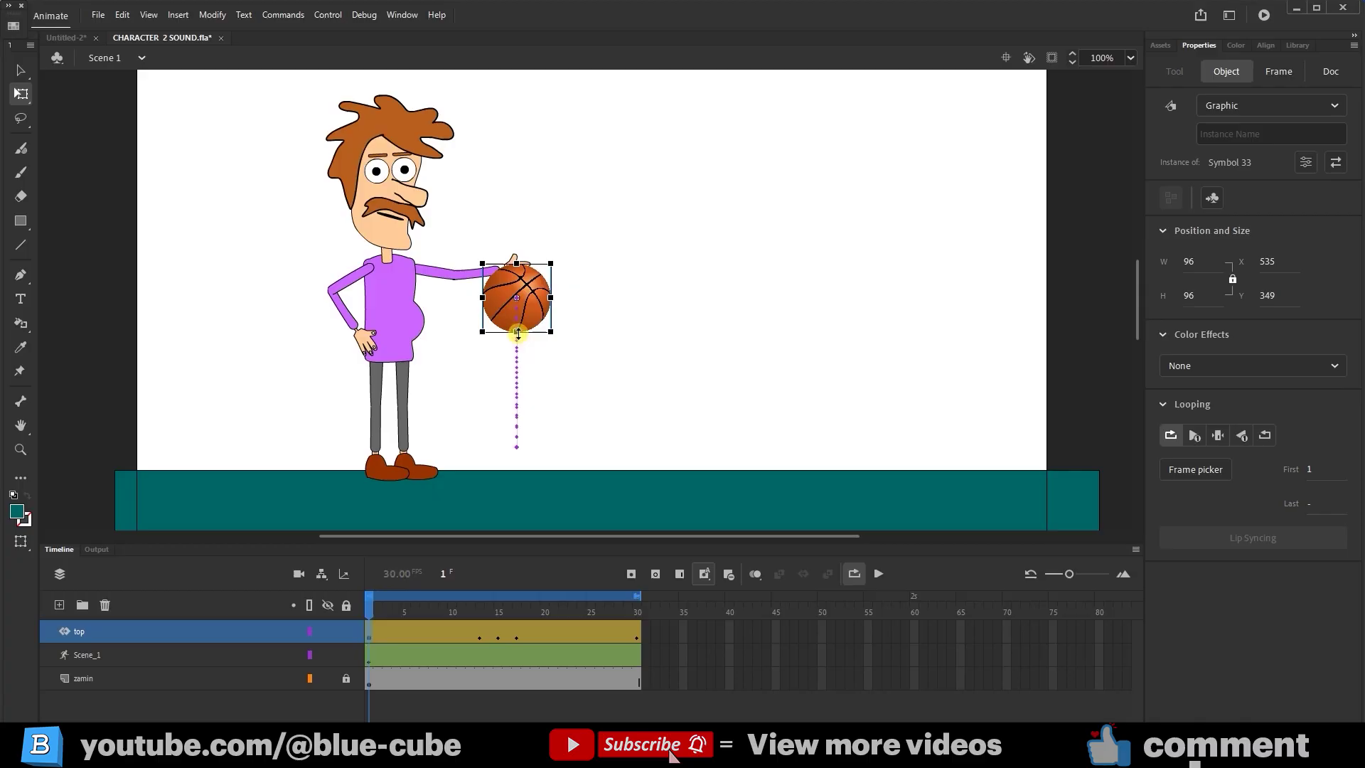
pyautogui.moveTo(518, 332); pyautogui.dragTo(519, 321)
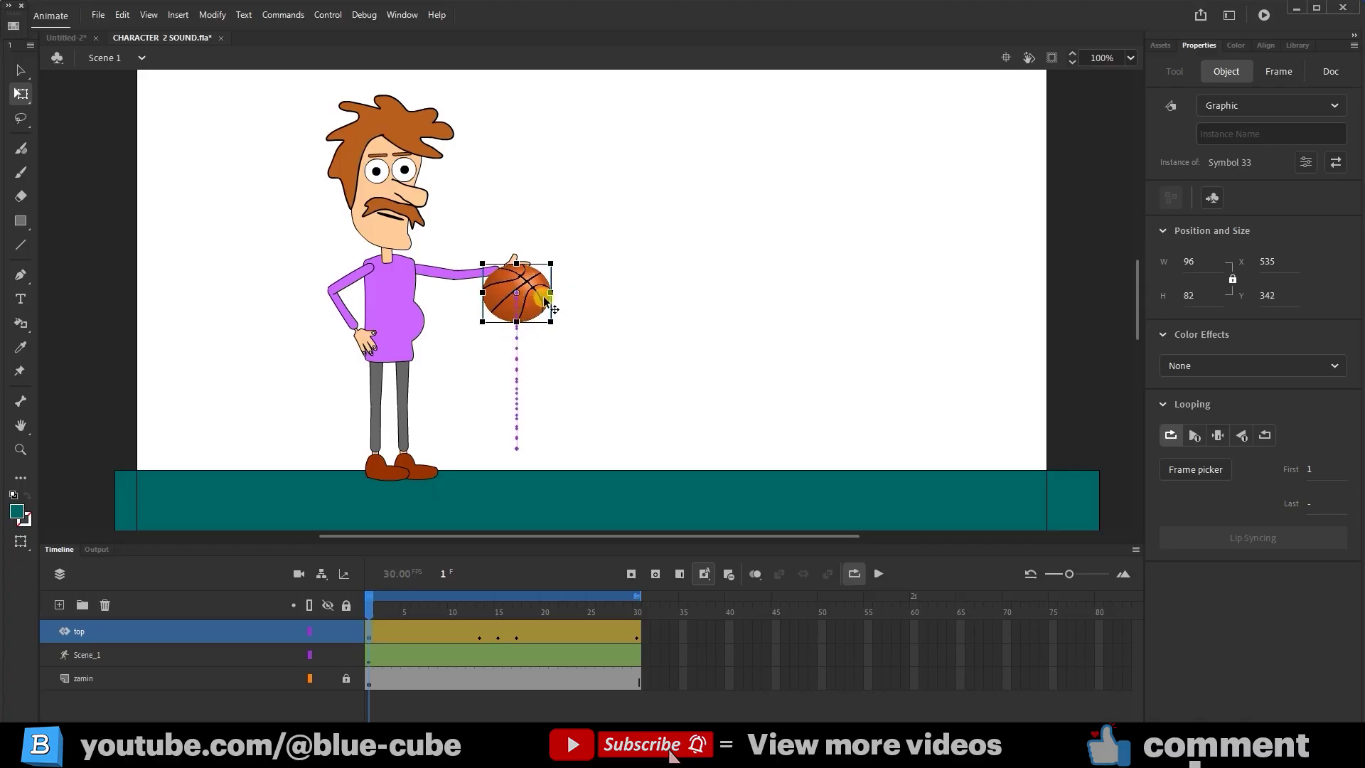
pyautogui.click(639, 613)
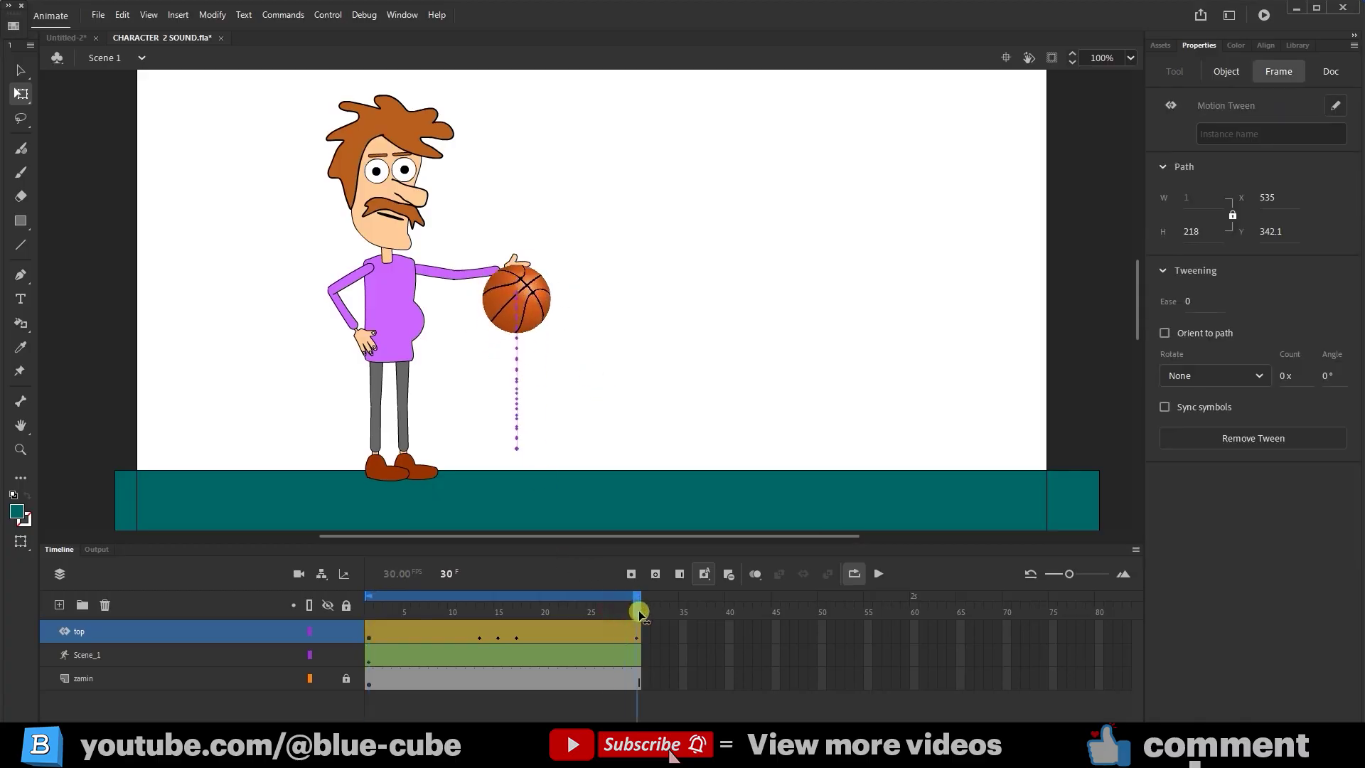
pyautogui.moveTo(641, 612); pyautogui.dragTo(313, 610)
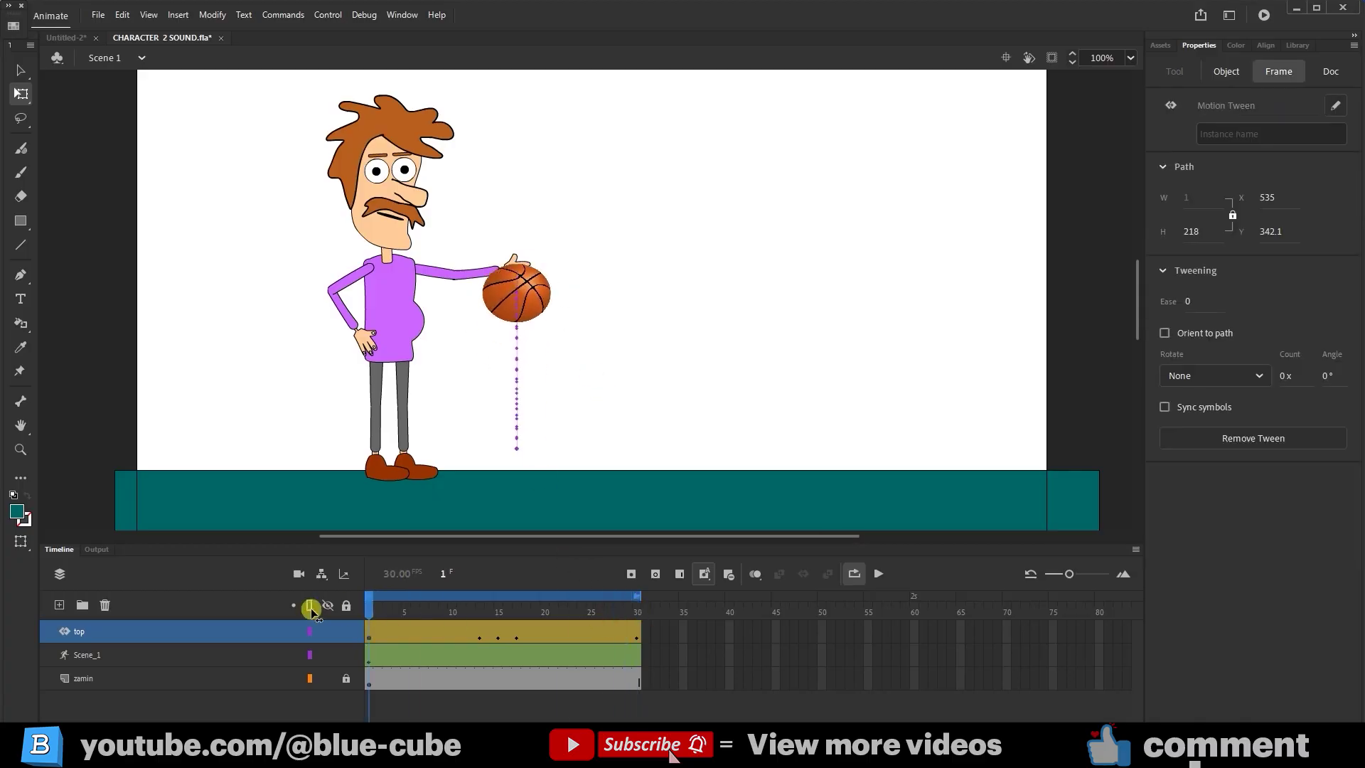
pyautogui.click(369, 631)
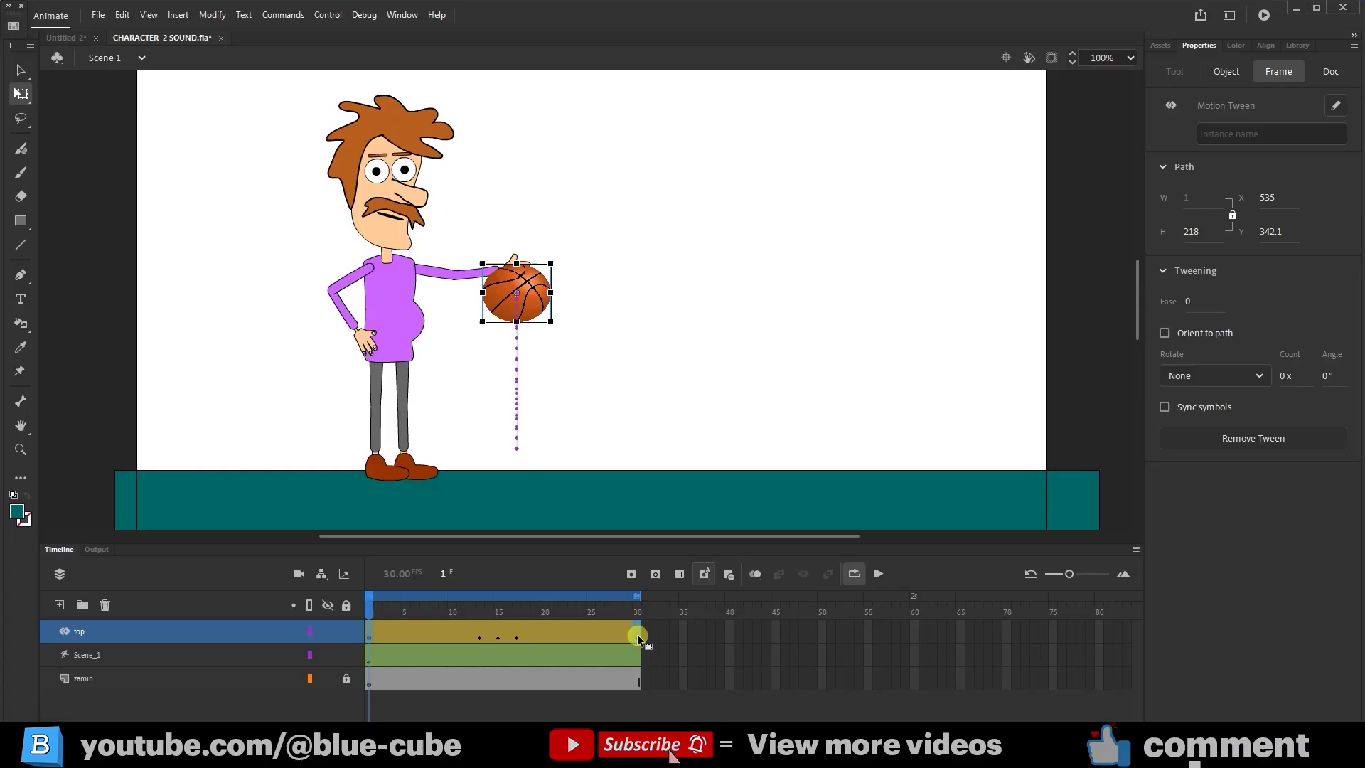
pyautogui.moveTo(639, 596); pyautogui.dragTo(358, 611)
pyautogui.click(750, 563)
pyautogui.click(882, 575)
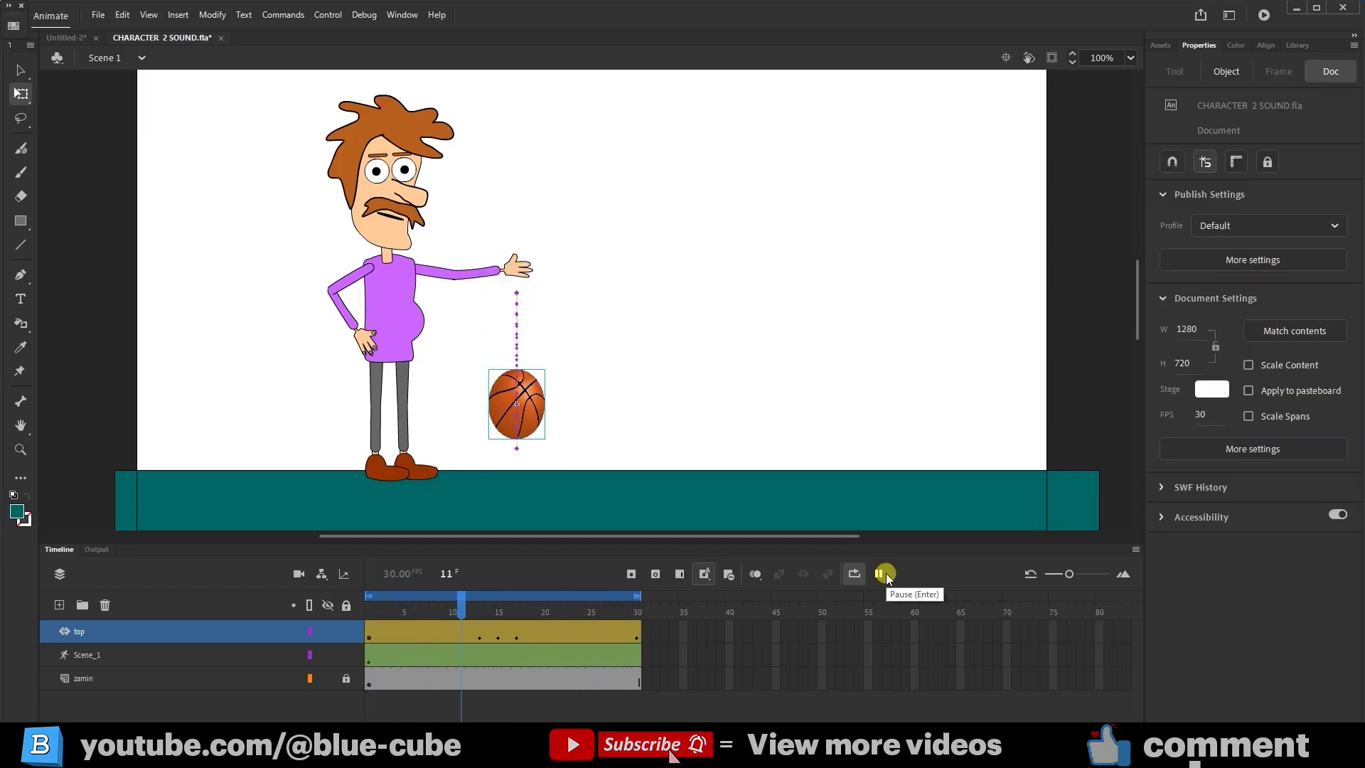
pyautogui.click(885, 576)
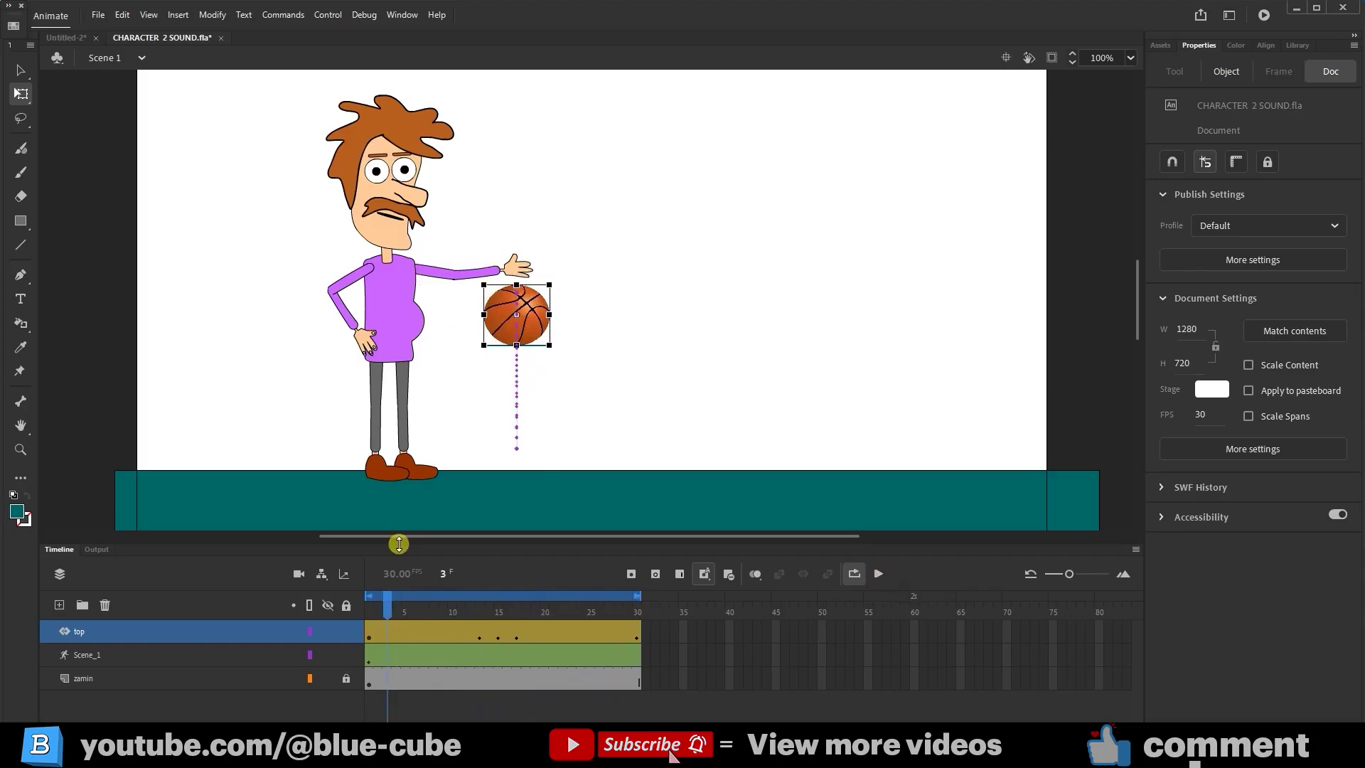
pyautogui.moveTo(385, 604); pyautogui.dragTo(356, 609)
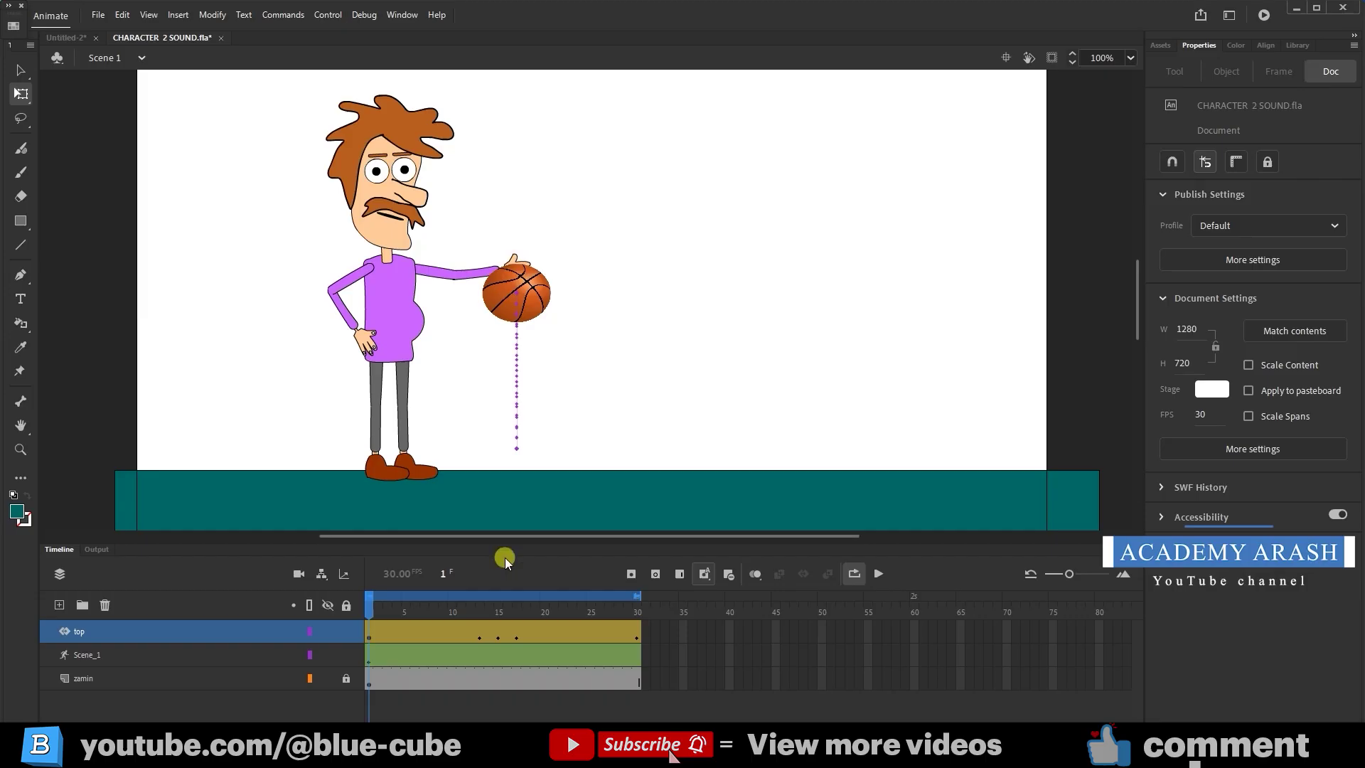
pyautogui.click(488, 616)
pyautogui.moveTo(486, 616); pyautogui.dragTo(500, 618)
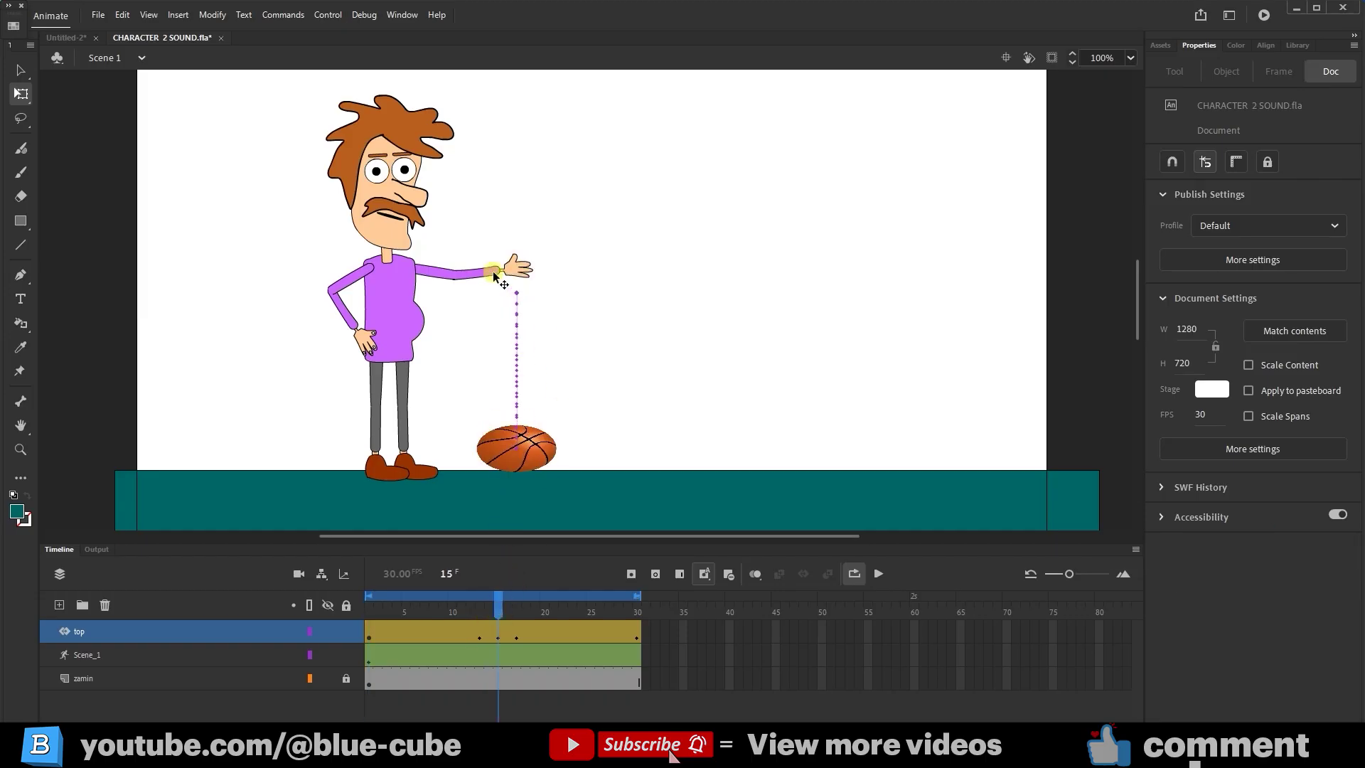
# Raise the character's forearm bone into a wave at frame 15 on the armature layer
pyautogui.click(14, 71)
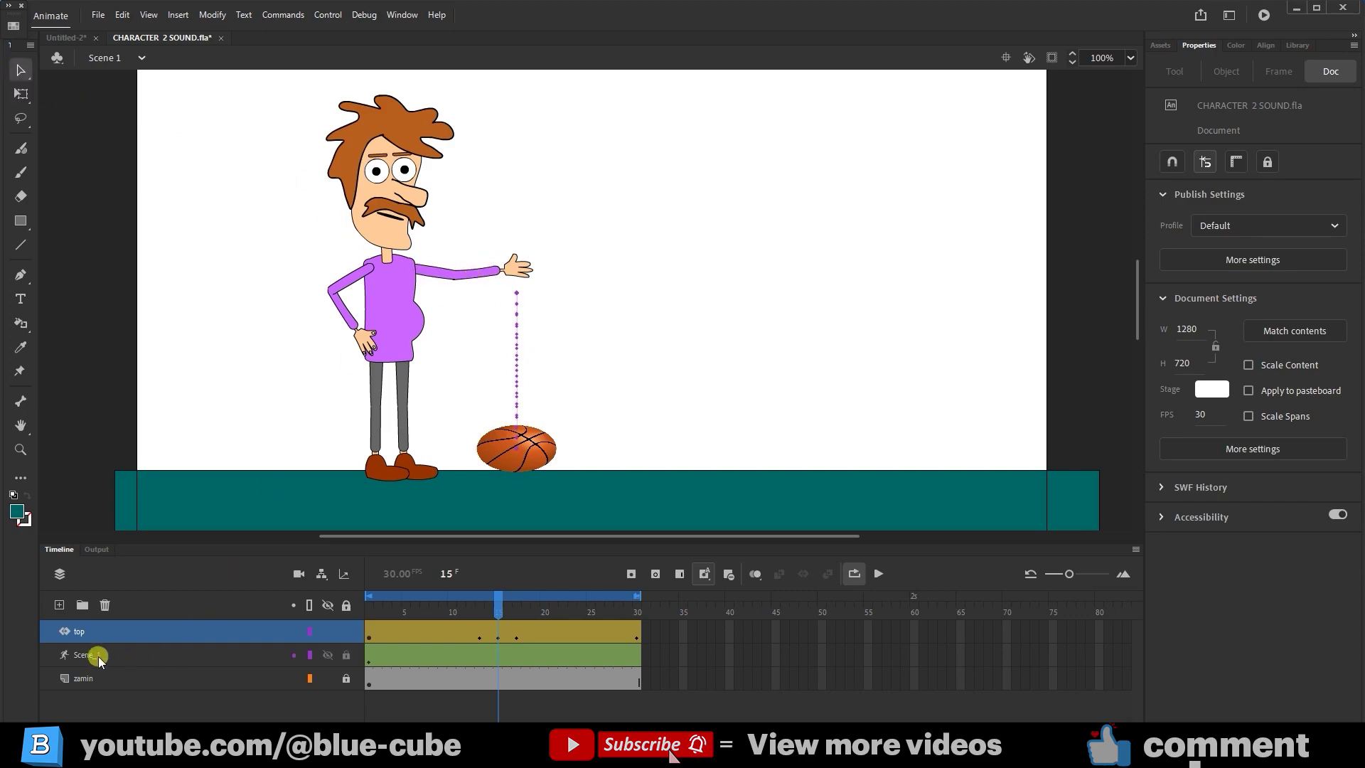
pyautogui.click(125, 647)
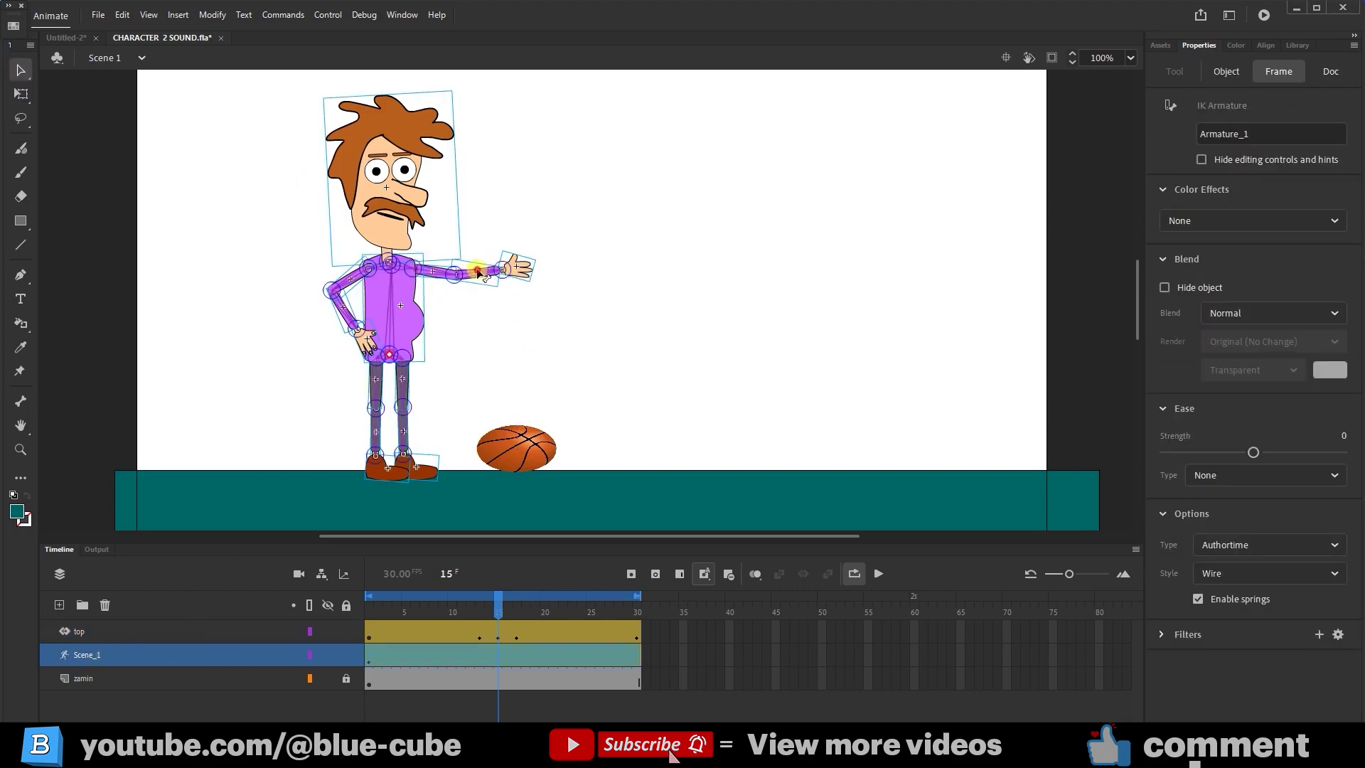
pyautogui.moveTo(478, 273); pyautogui.dragTo(424, 173)
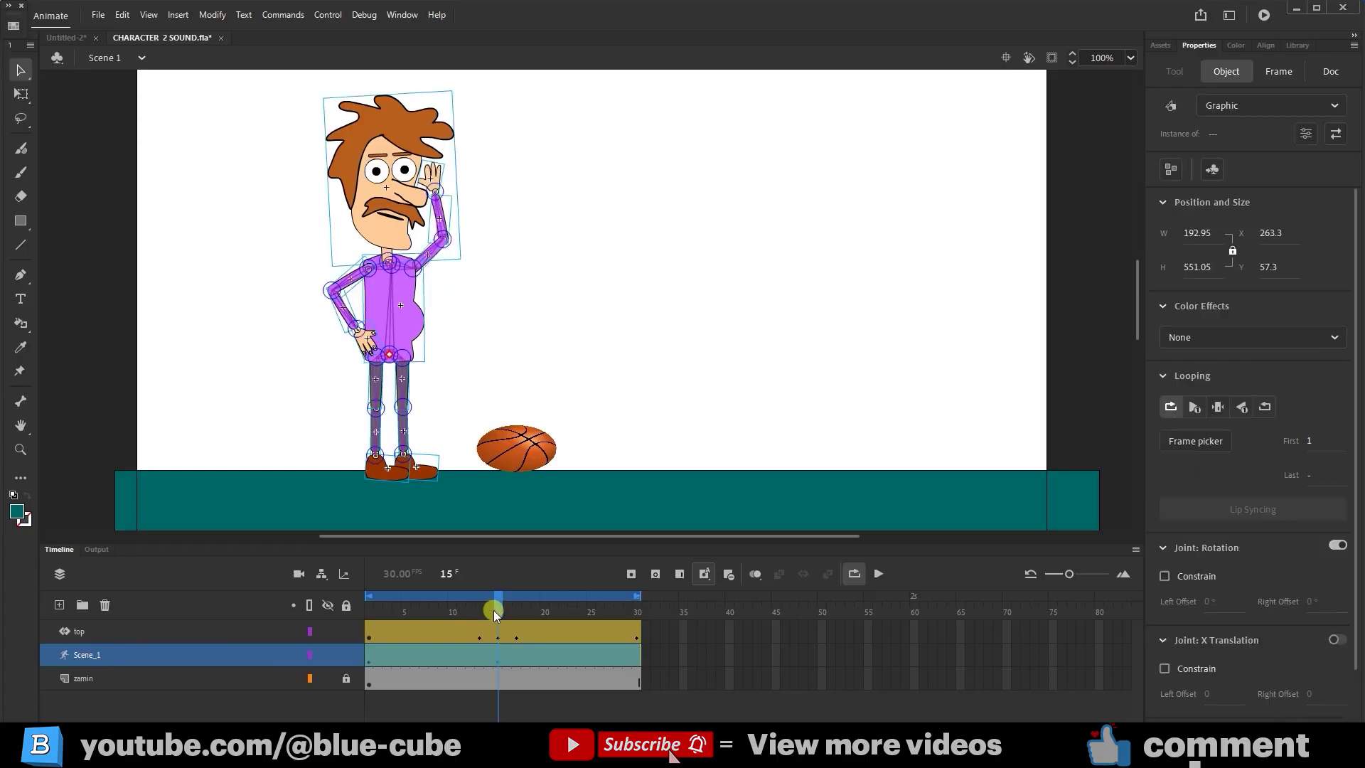
pyautogui.moveTo(487, 603); pyautogui.dragTo(372, 659)
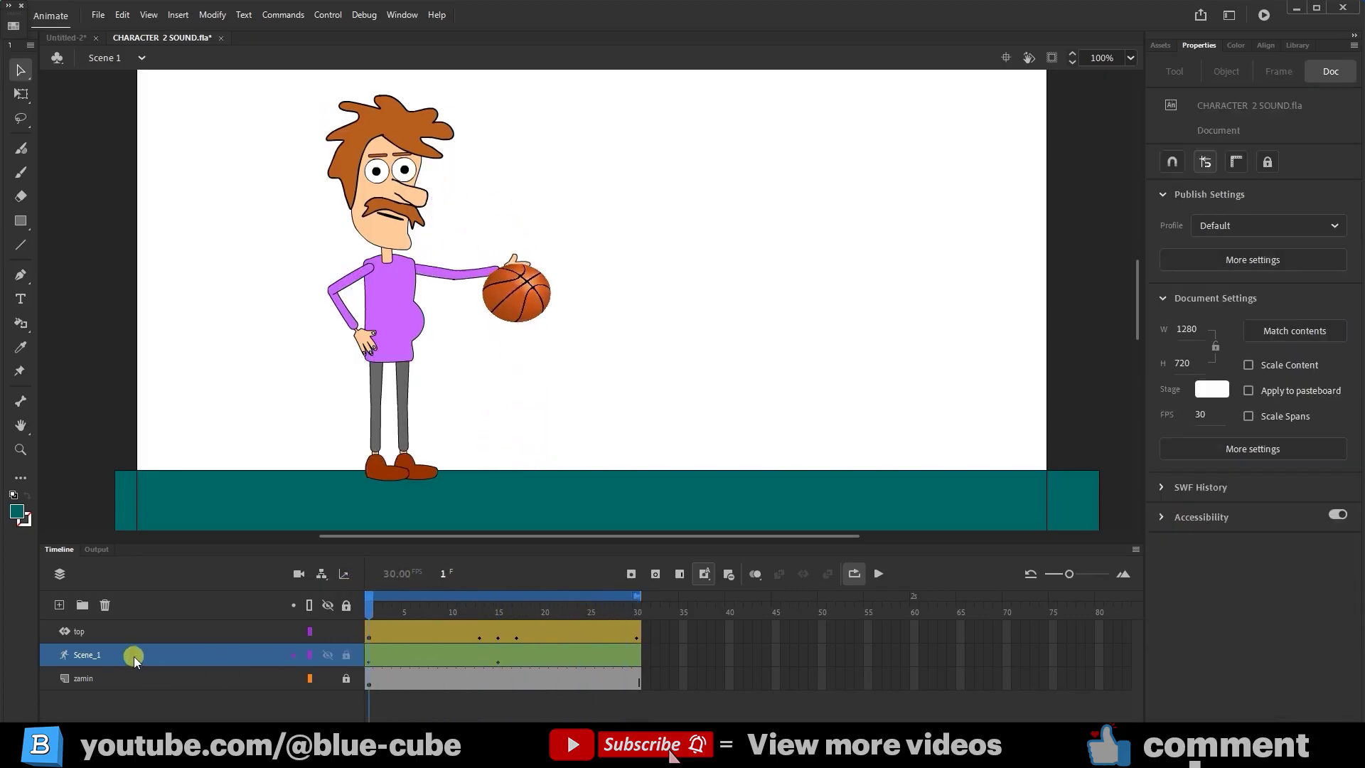
# Copy the frame 1 ball-holding pose to frame 30
pyautogui.click(370, 655)
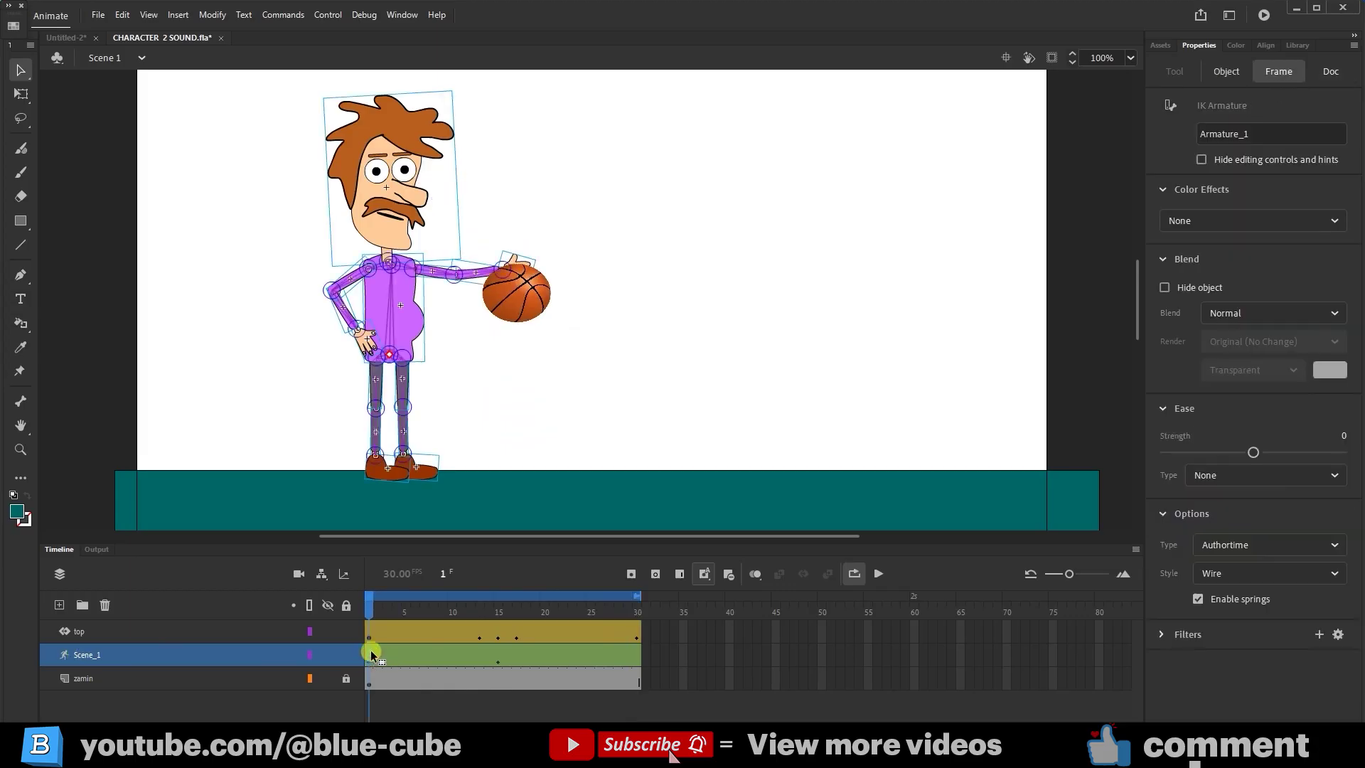
pyautogui.moveTo(371, 654); pyautogui.dragTo(637, 657)
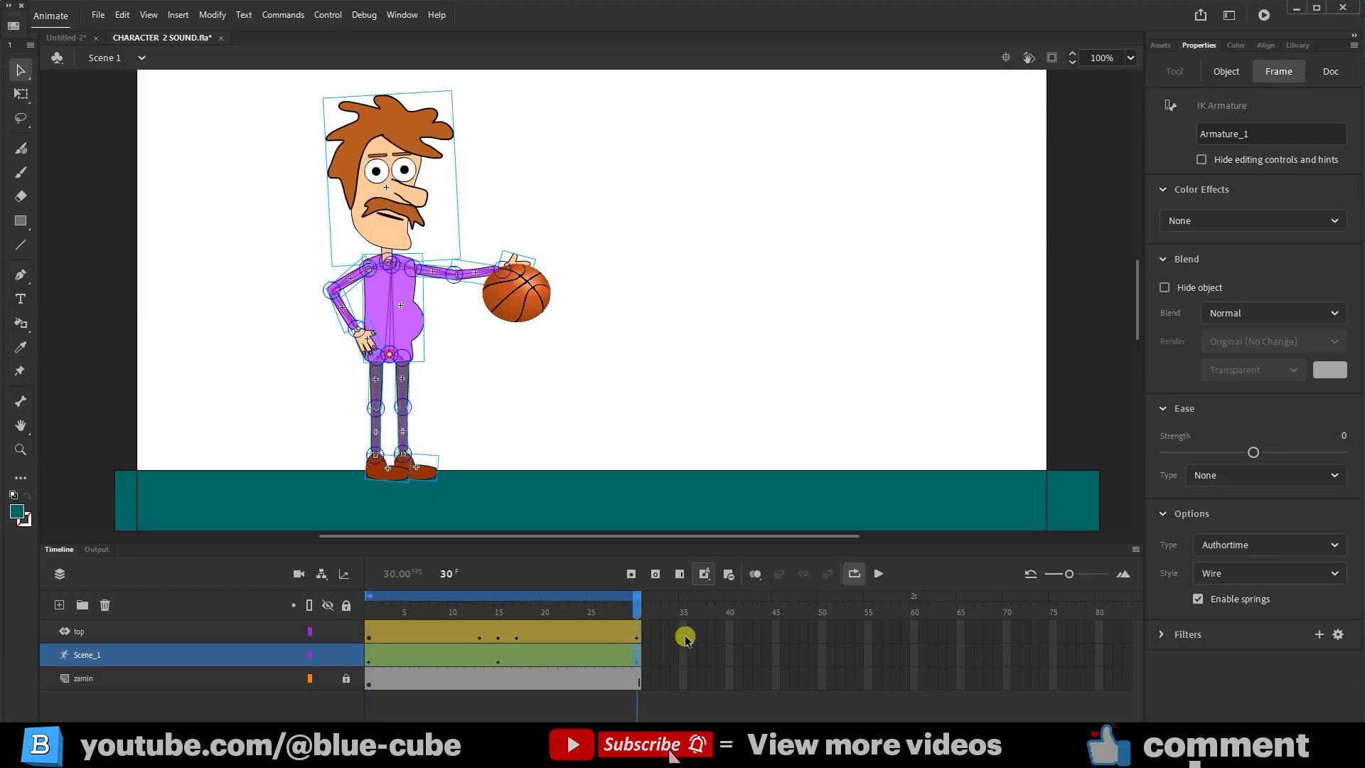
pyautogui.moveTo(637, 609); pyautogui.dragTo(341, 652)
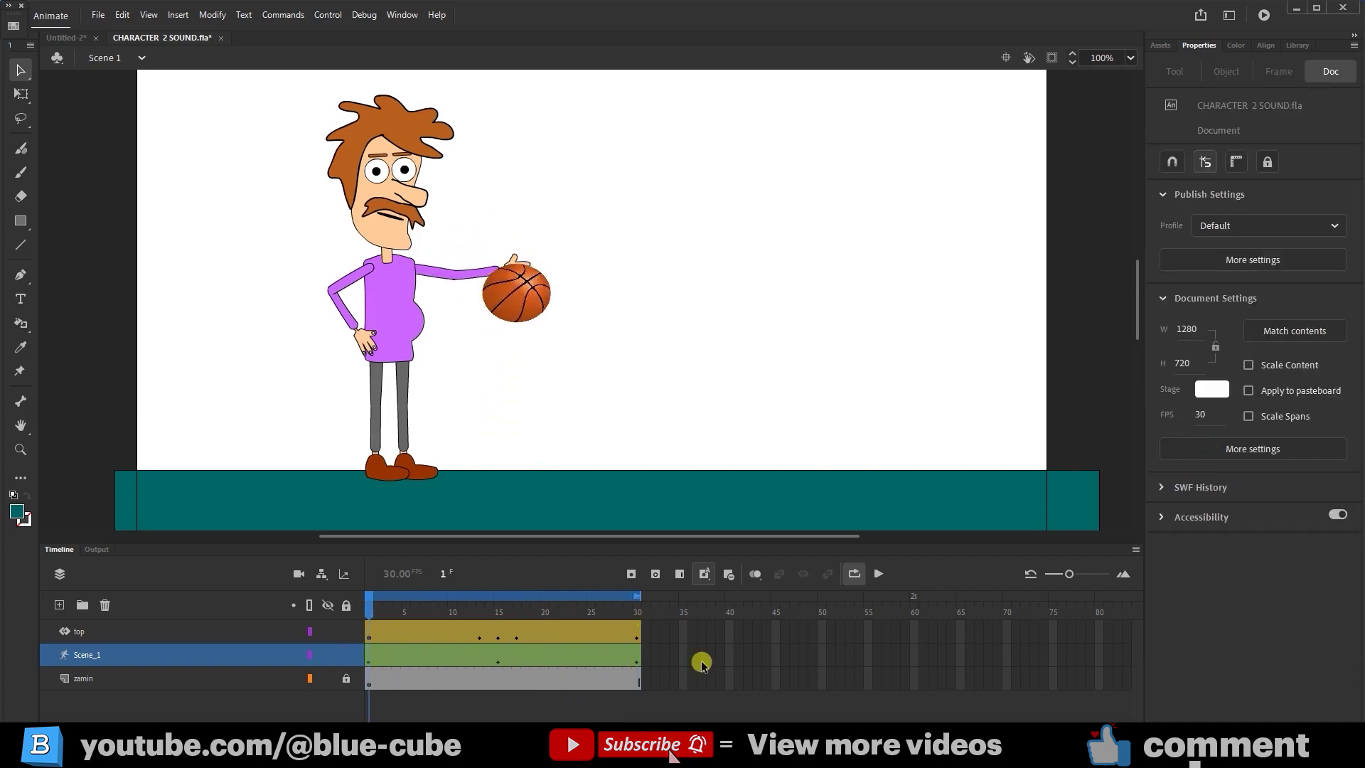
pyautogui.click(880, 573)
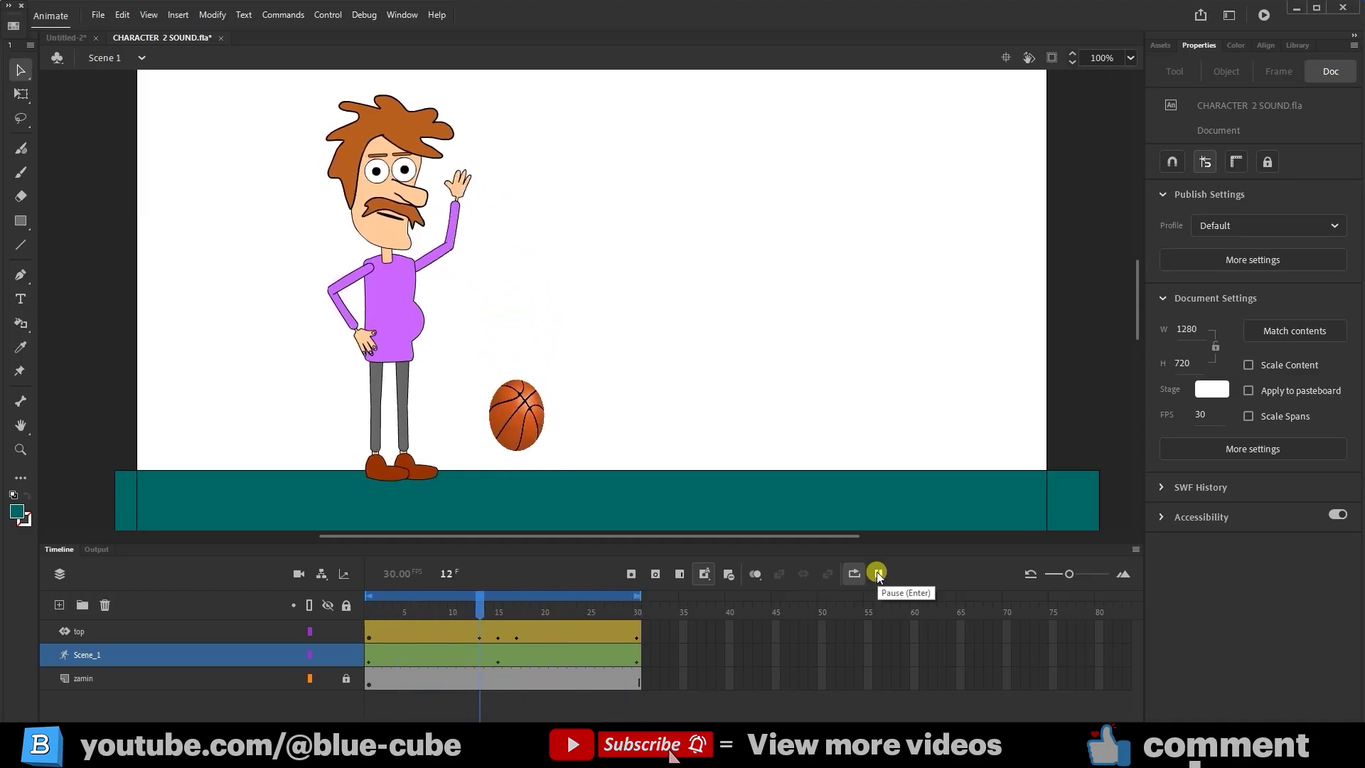
pyautogui.click(878, 573)
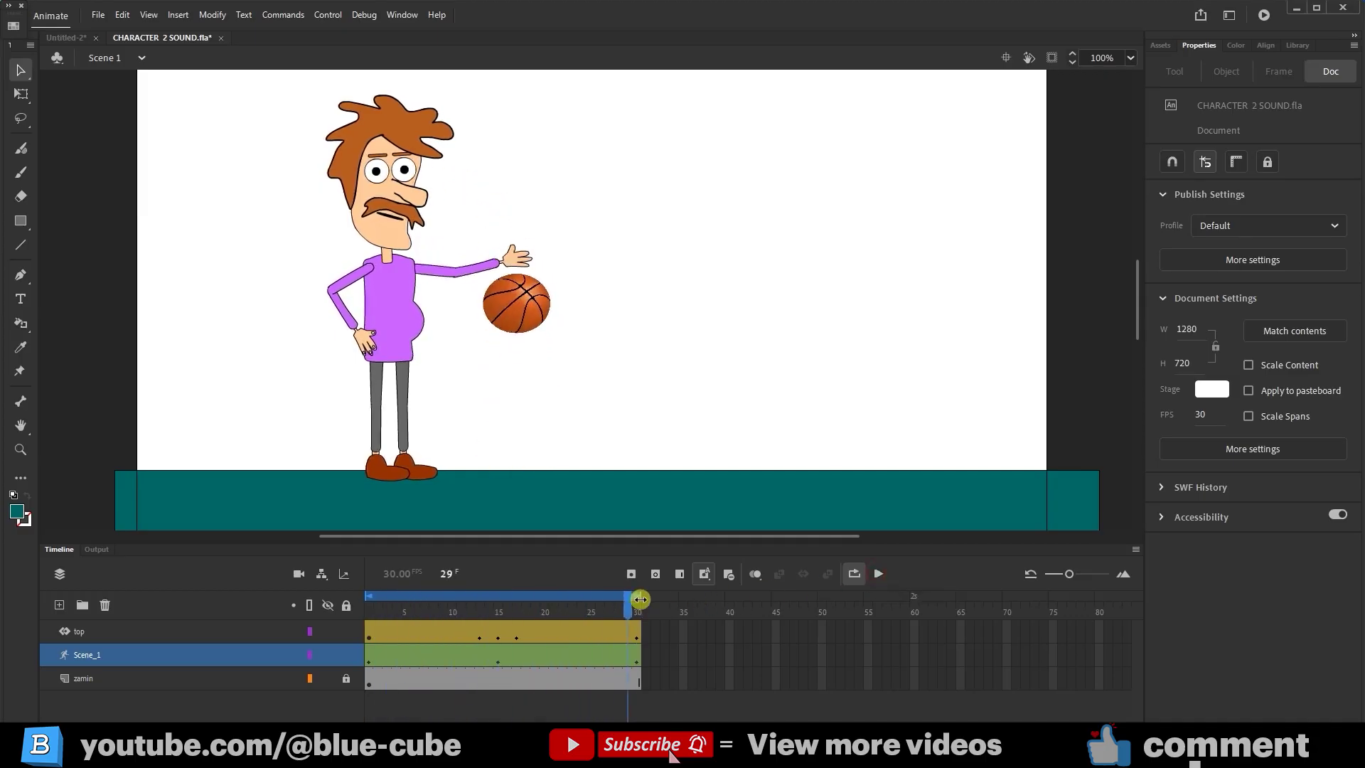
pyautogui.moveTo(626, 605); pyautogui.dragTo(369, 660)
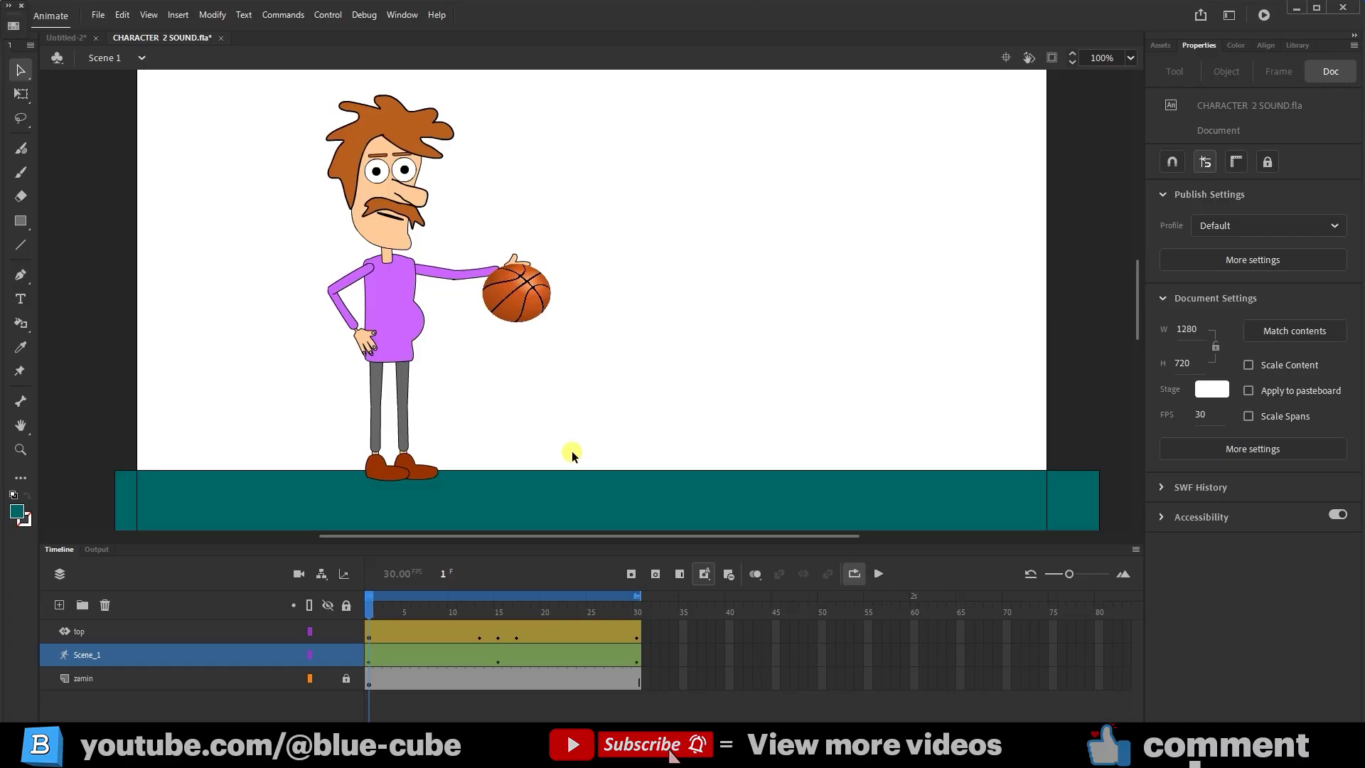
# Set the ball tween's ease to -100 and play the animation to judge it
pyautogui.click(105, 633)
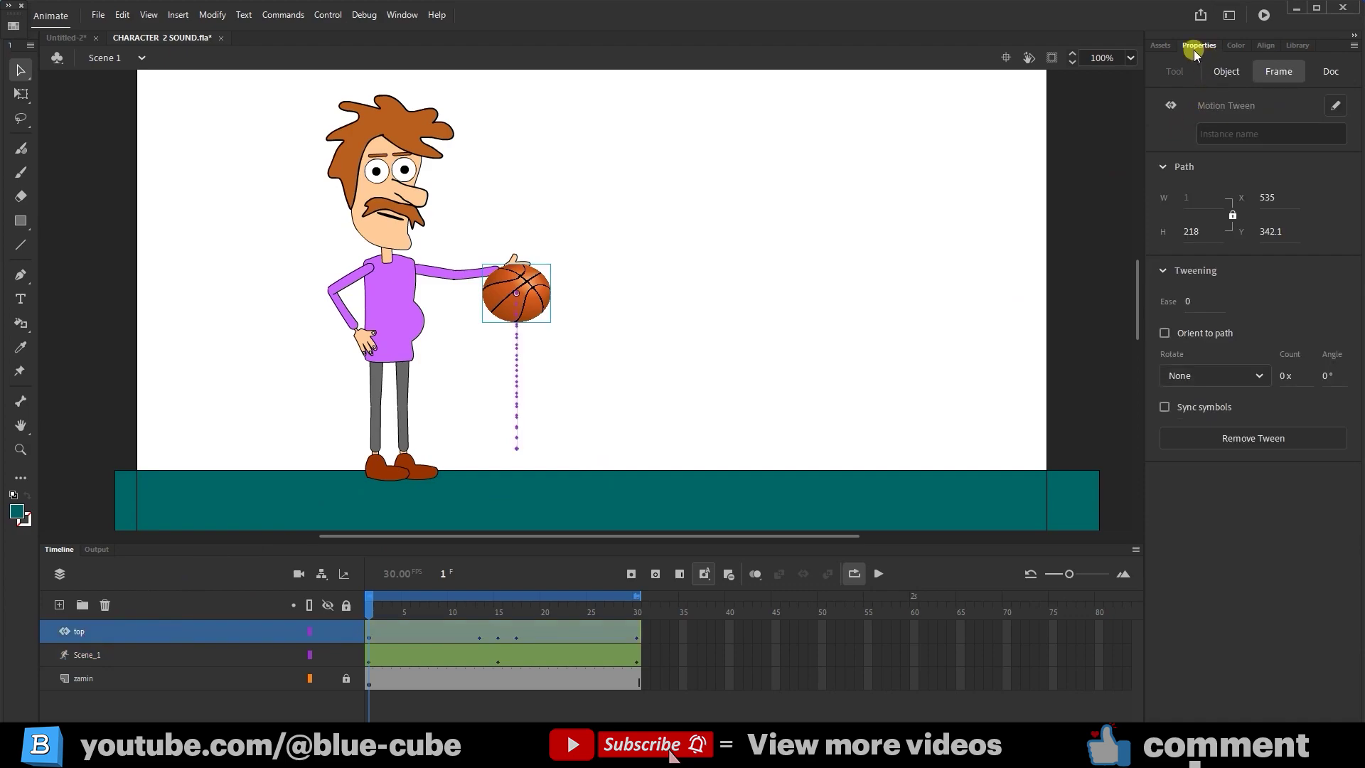
pyautogui.click(1263, 73)
pyautogui.moveTo(1180, 308); pyautogui.dragTo(1014, 317)
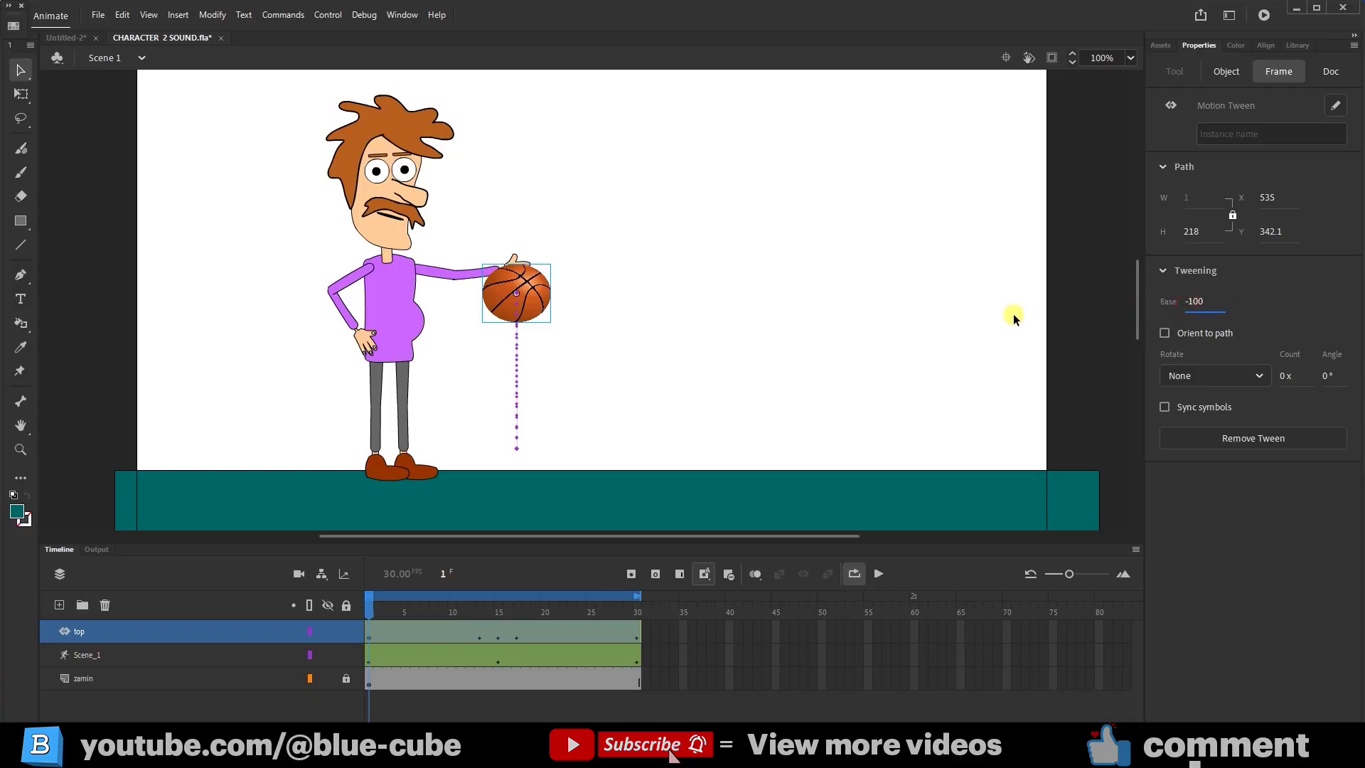
pyautogui.click(874, 573)
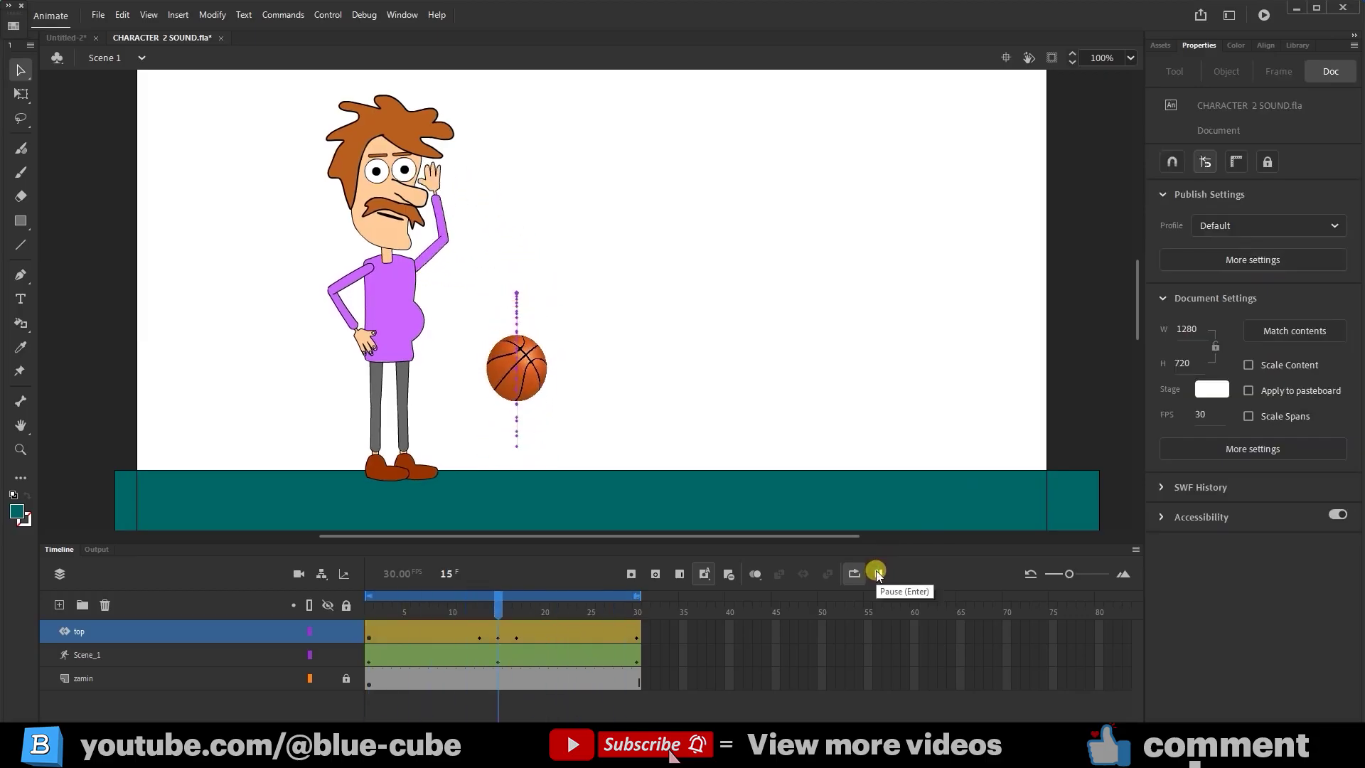
pyautogui.click(876, 573)
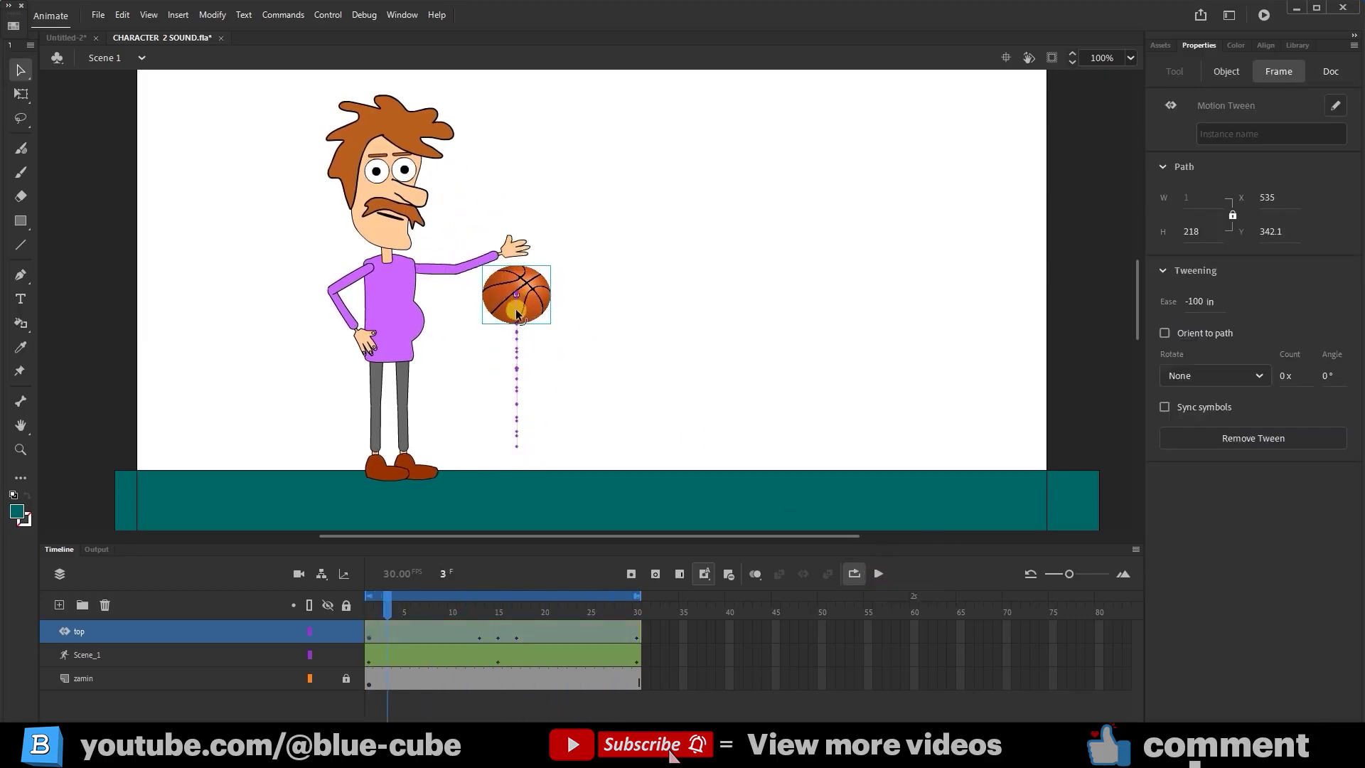
pyautogui.click(370, 603)
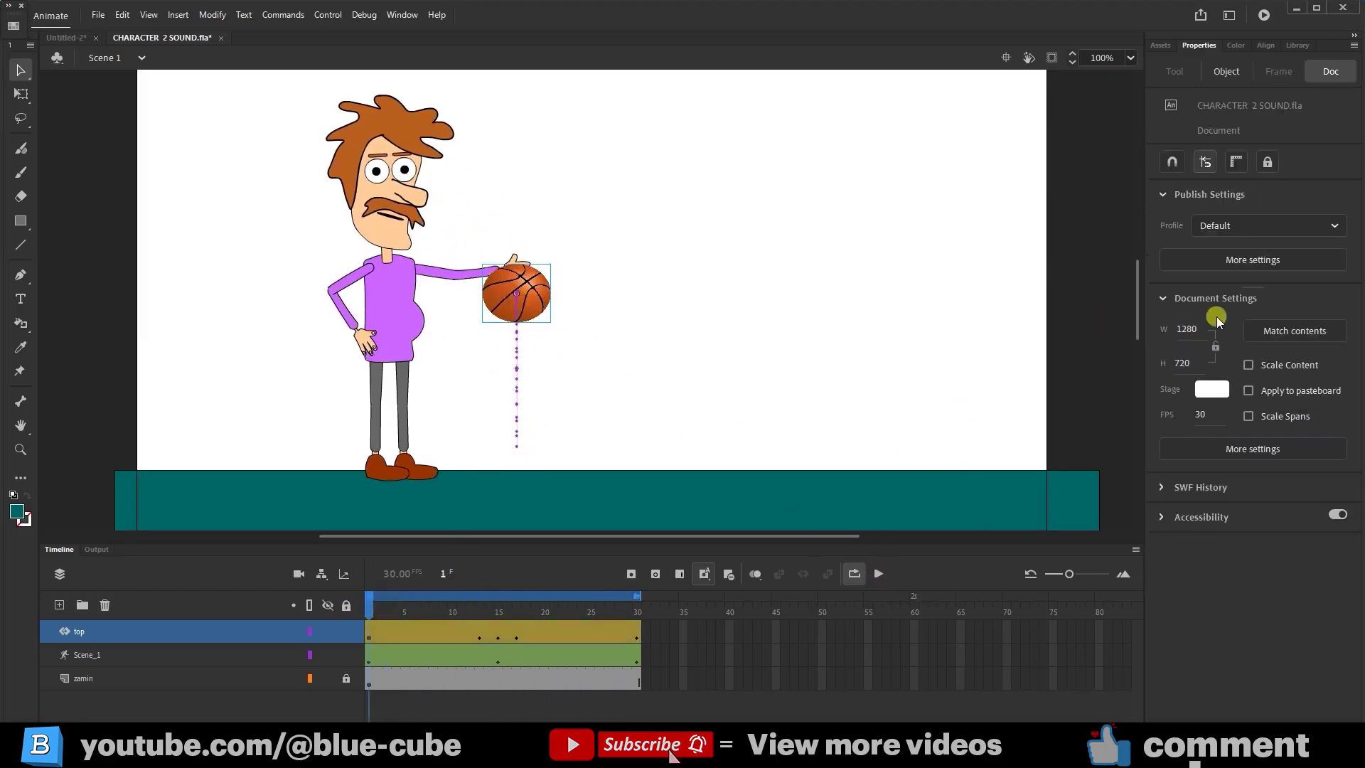
# Change the ball tween's ease to 100 out and replay the loop
pyautogui.click(1225, 74)
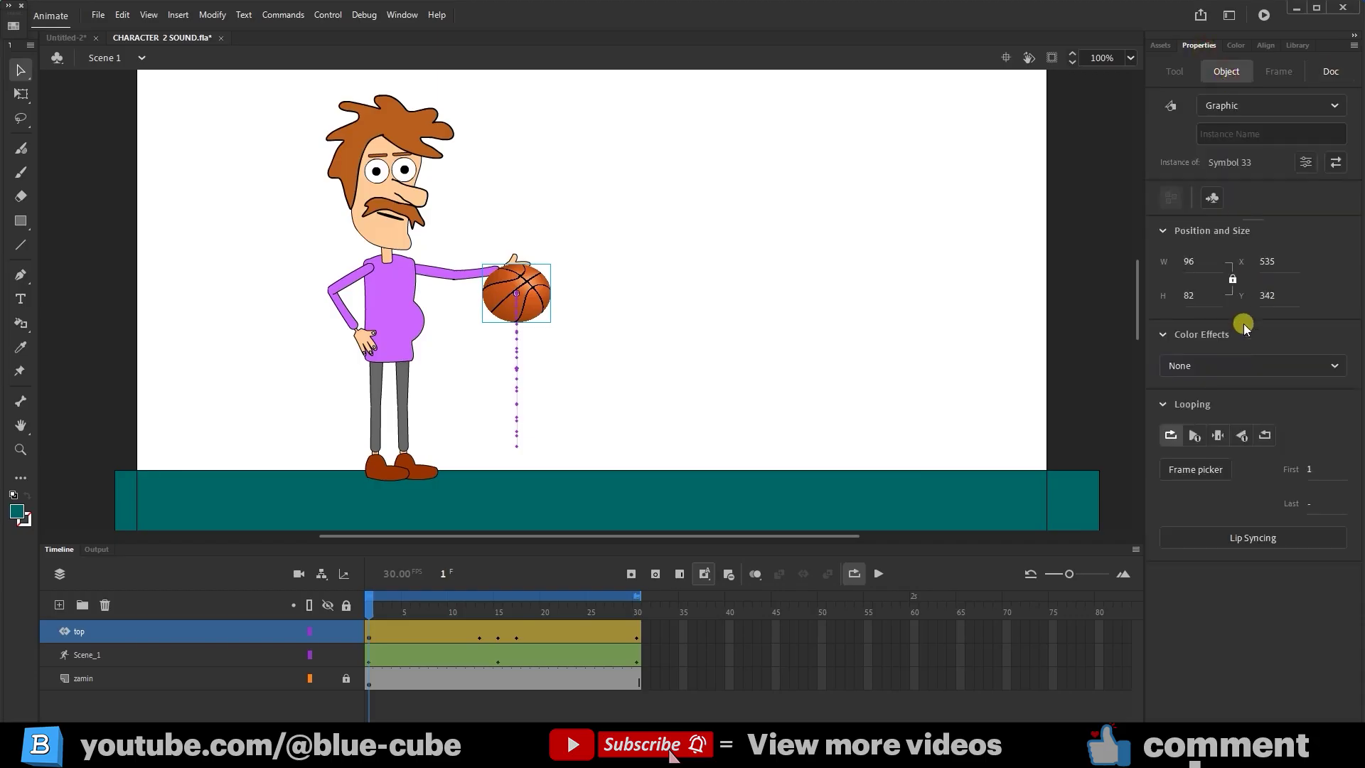
pyautogui.click(79, 631)
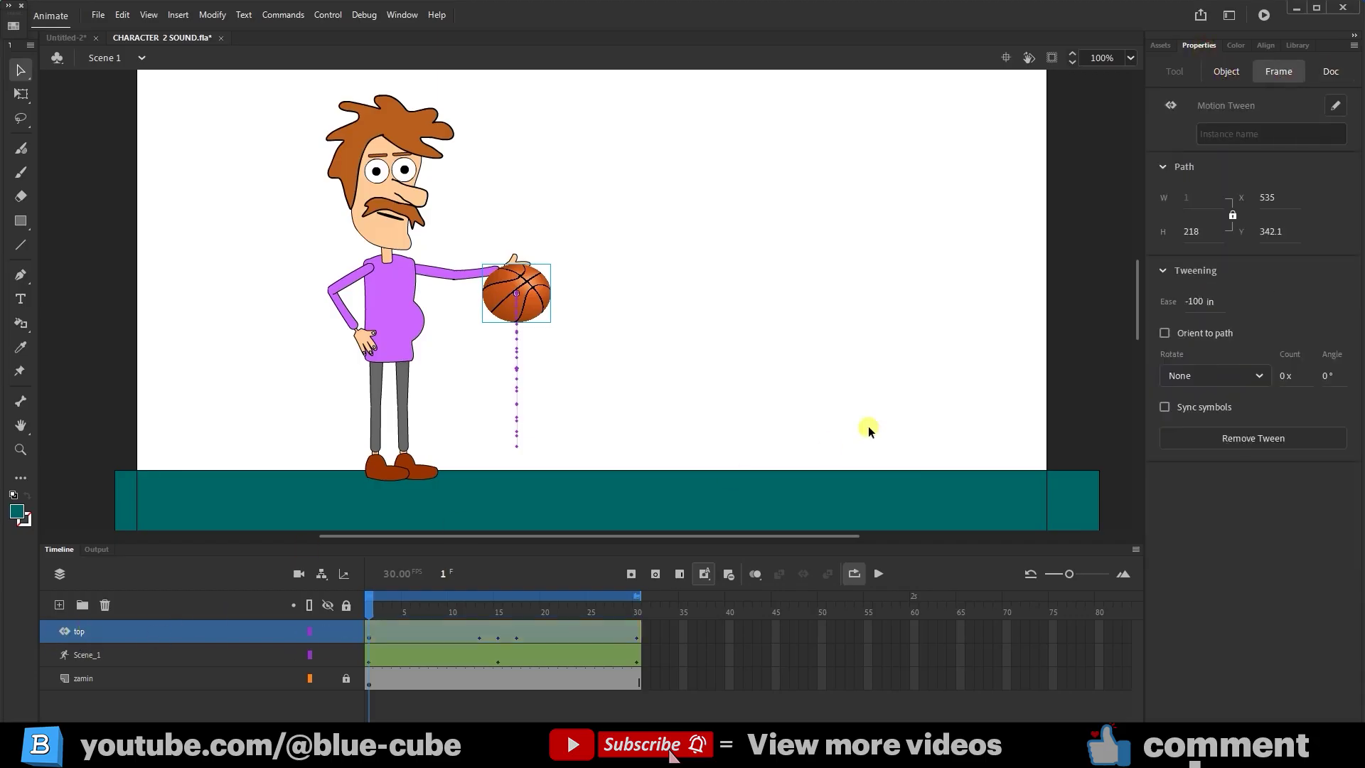
pyautogui.moveTo(1185, 306)
pyautogui.mouseDown()
pyautogui.moveTo(1360, 299)
pyautogui.moveTo(1216, 300)
pyautogui.moveTo(1180, 318)
pyautogui.mouseUp()
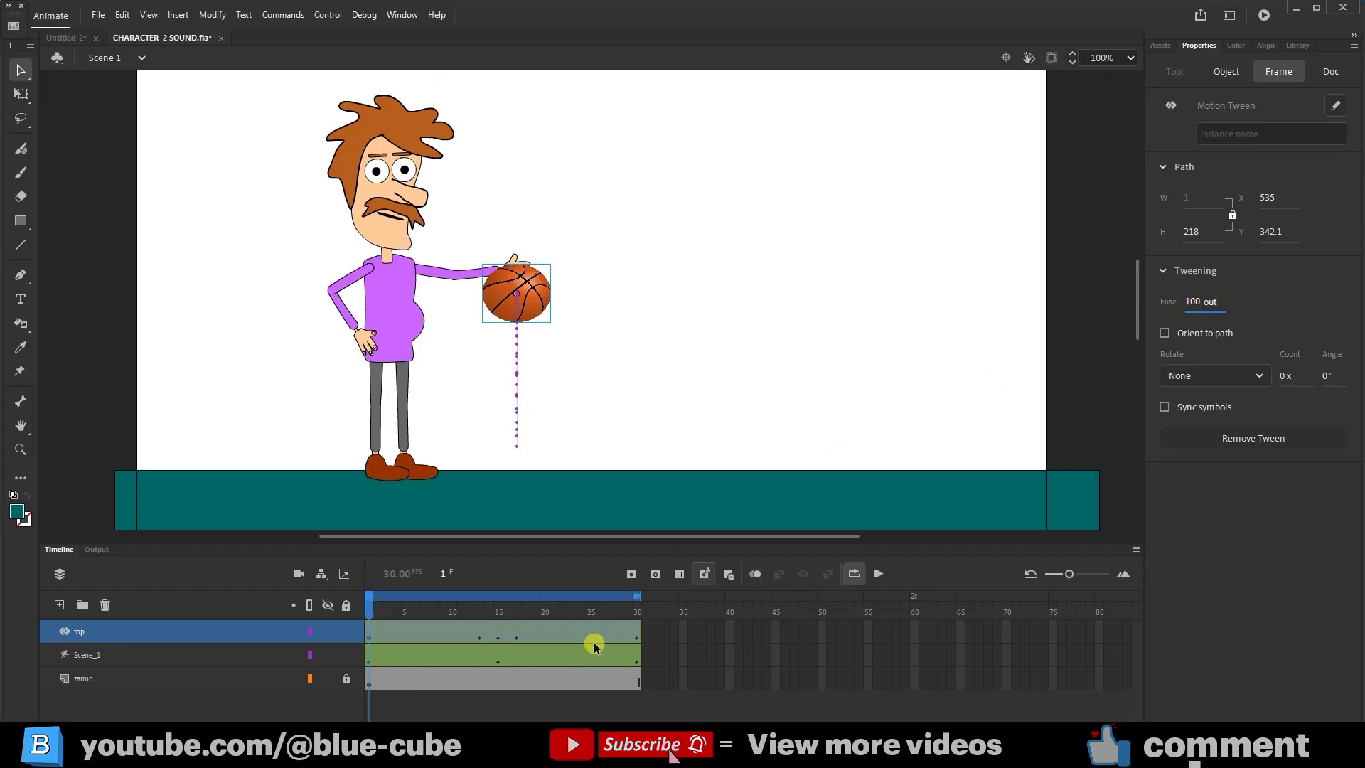
pyautogui.click(879, 574)
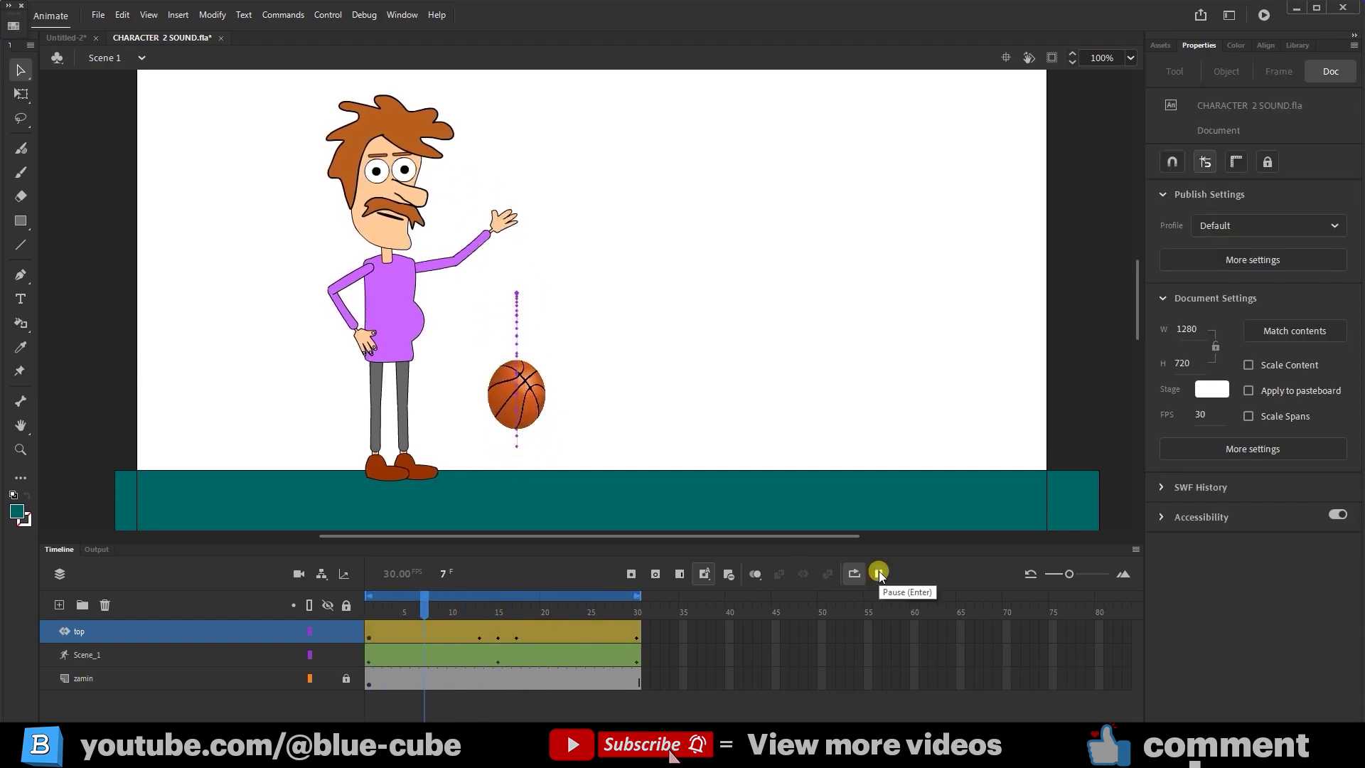
pyautogui.click(879, 573)
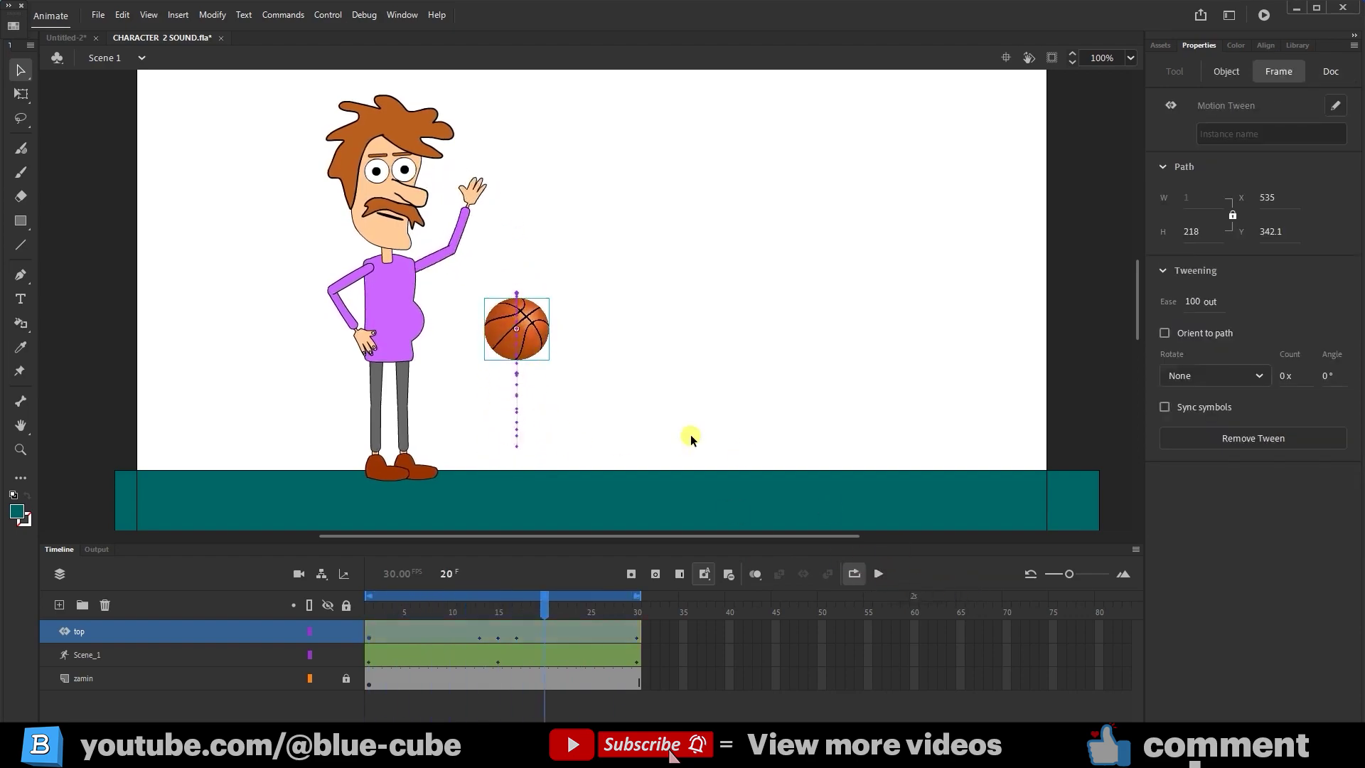
pyautogui.click(877, 574)
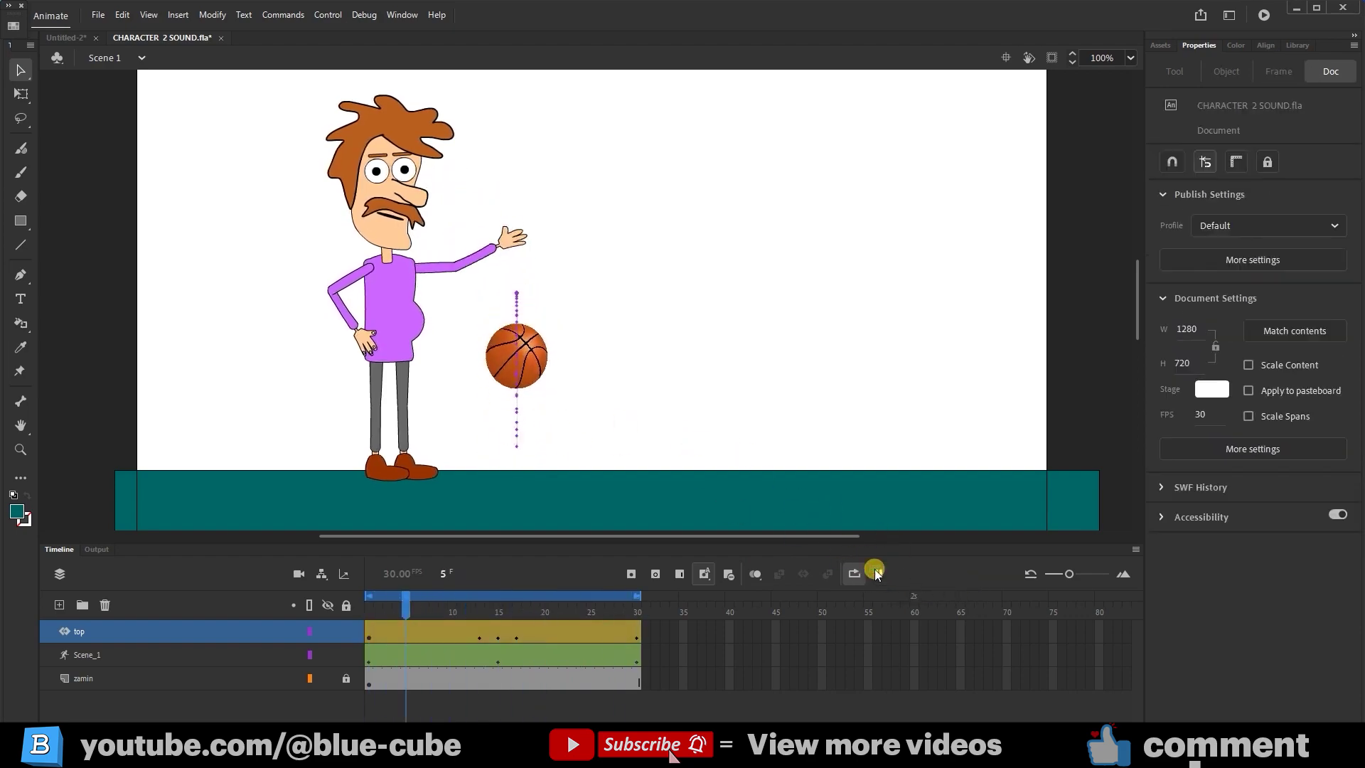
pyautogui.click(878, 574)
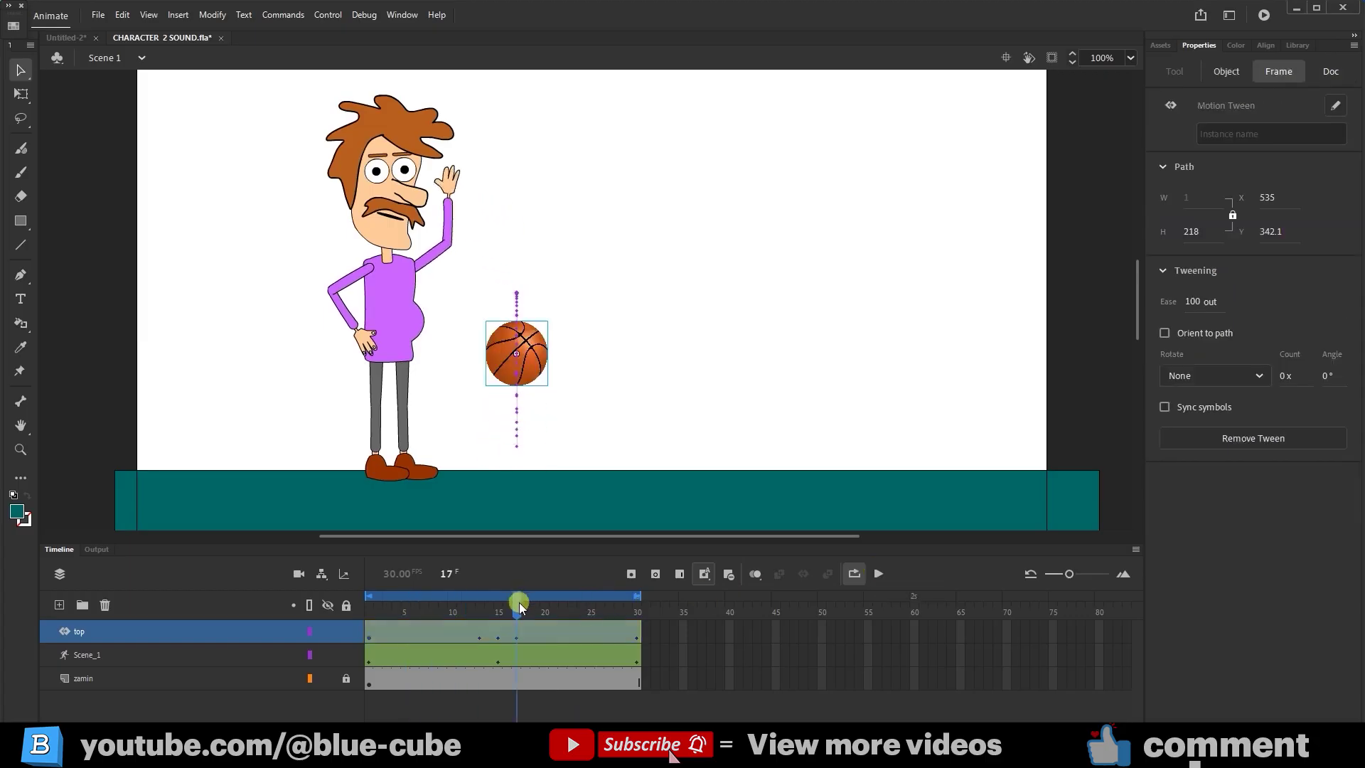
pyautogui.moveTo(520, 606); pyautogui.dragTo(348, 610)
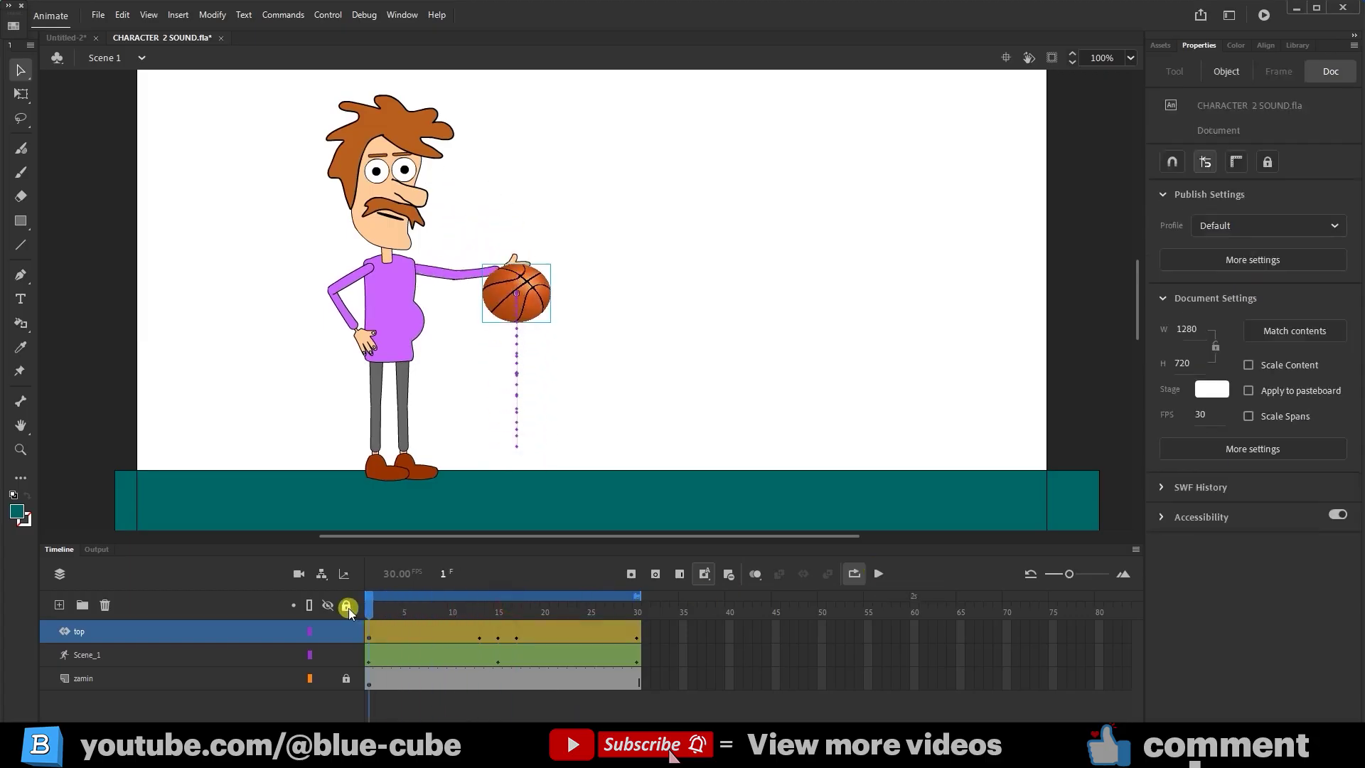
# Give the armature span a Simple (Slow) ease at strength 100 and play it back
pyautogui.click(86, 655)
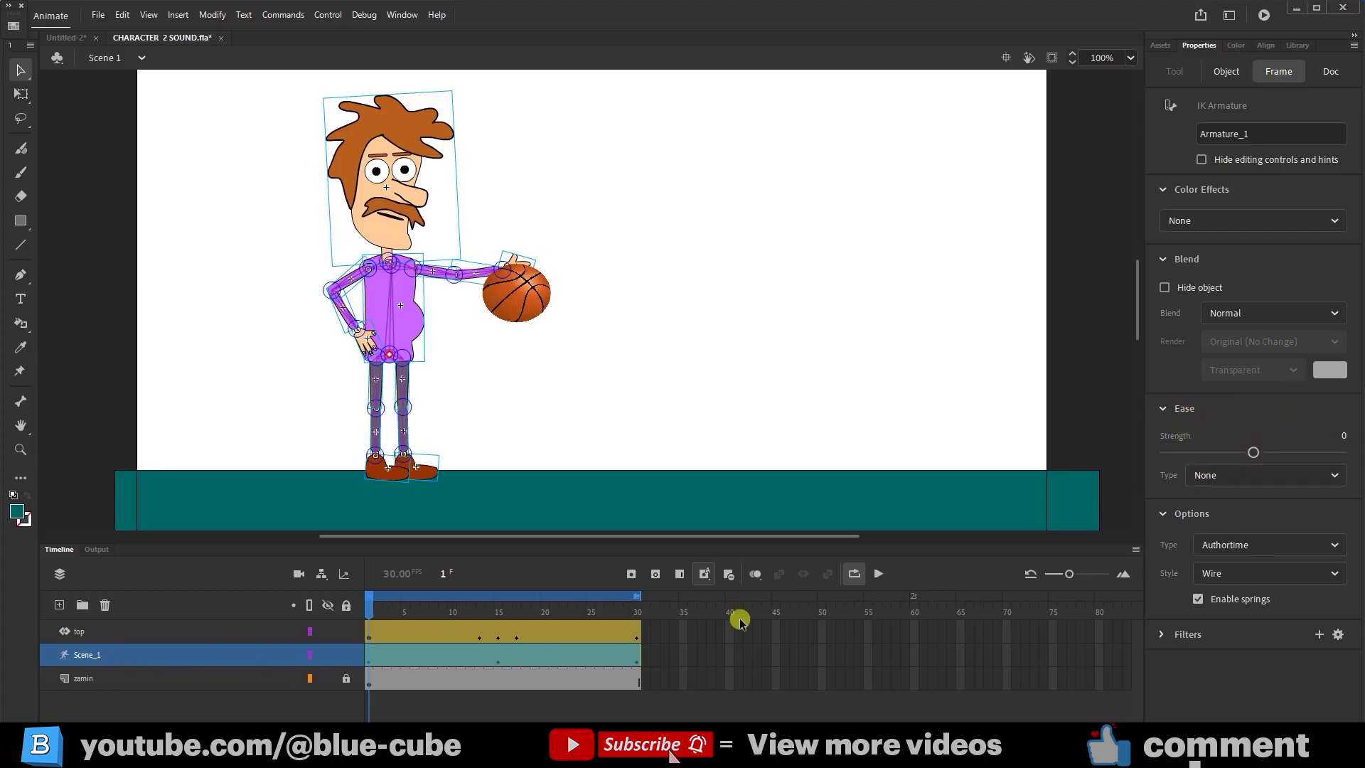
pyautogui.click(1210, 474)
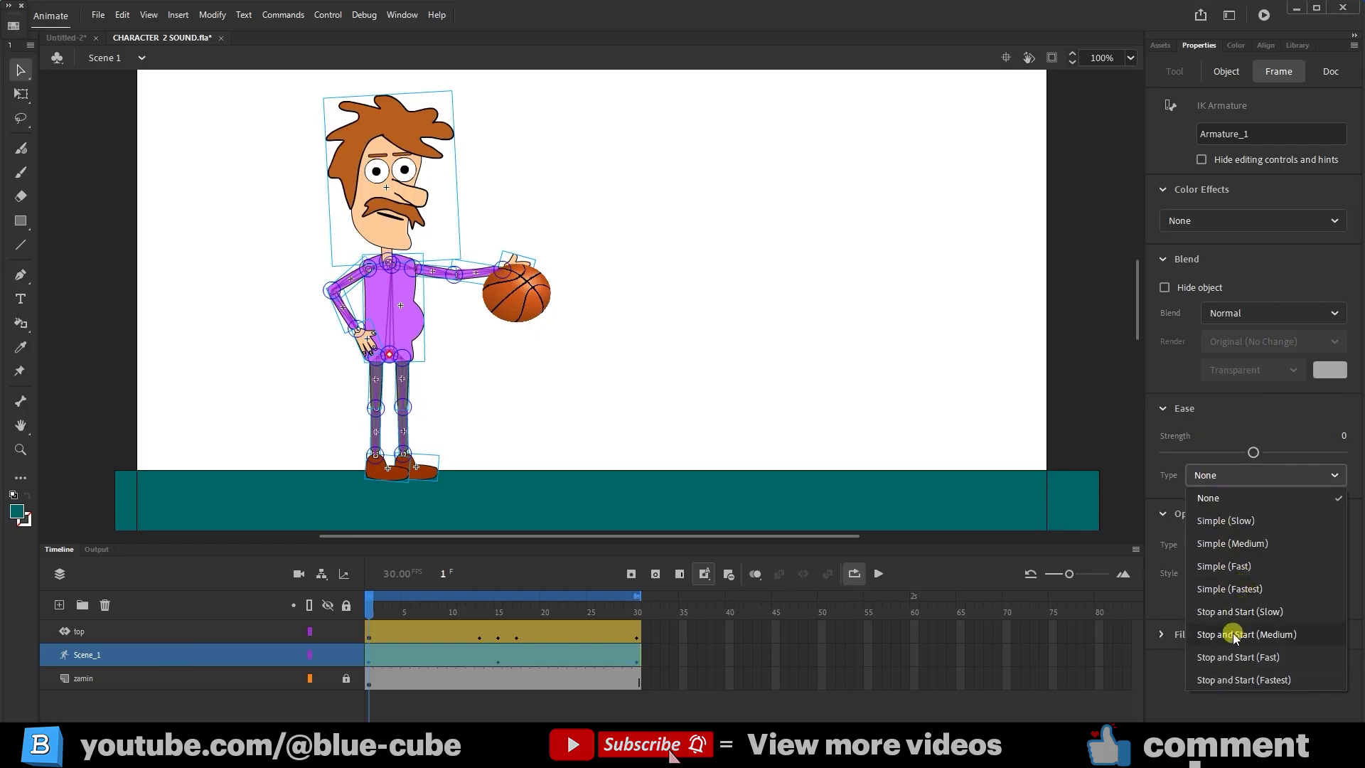
pyautogui.click(1234, 522)
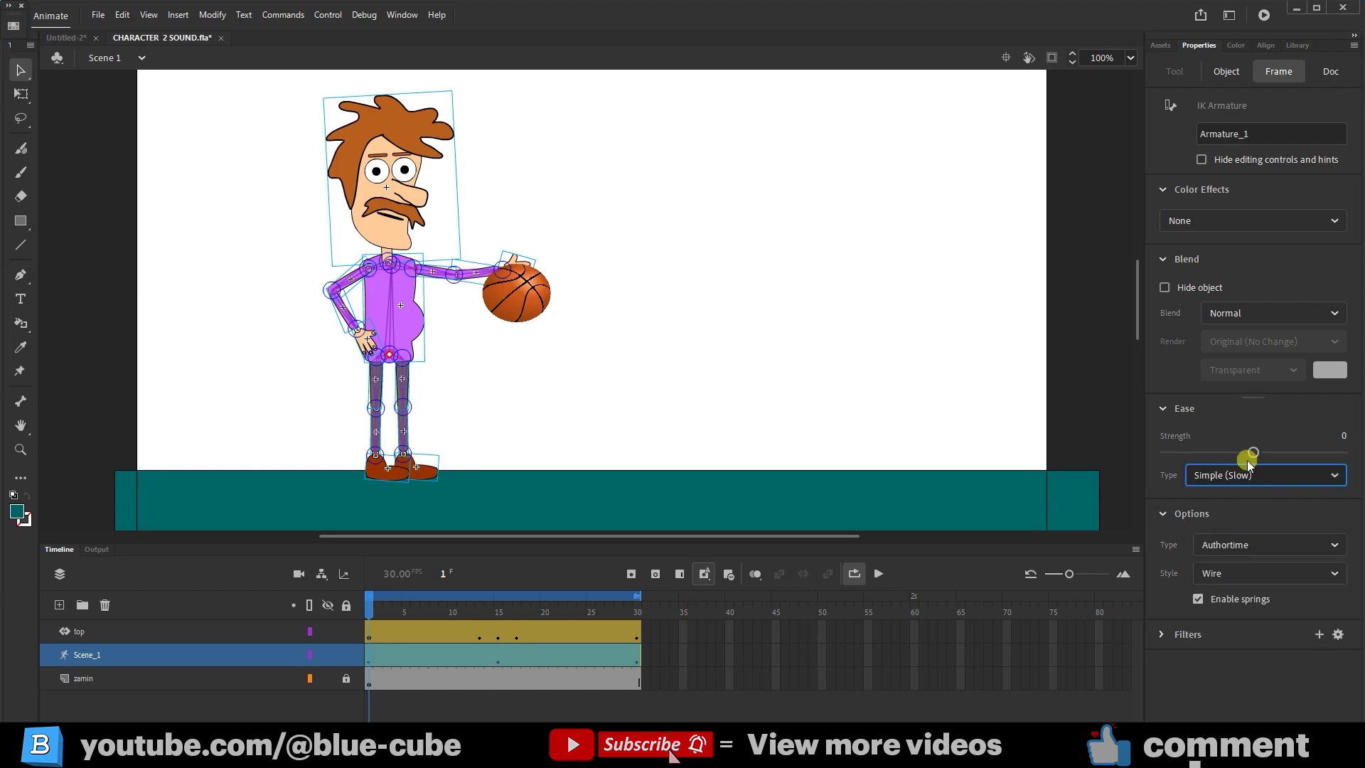
pyautogui.moveTo(1253, 453); pyautogui.dragTo(1356, 452)
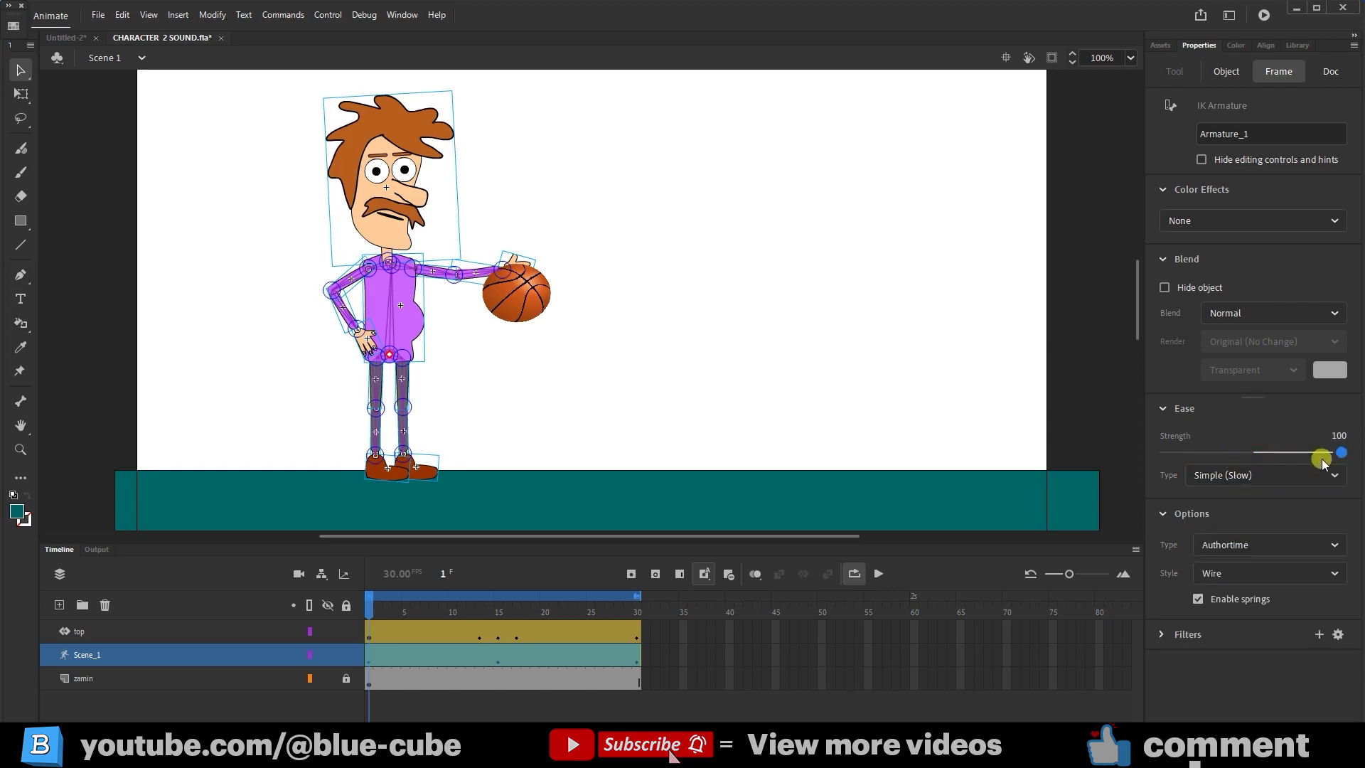
pyautogui.click(879, 574)
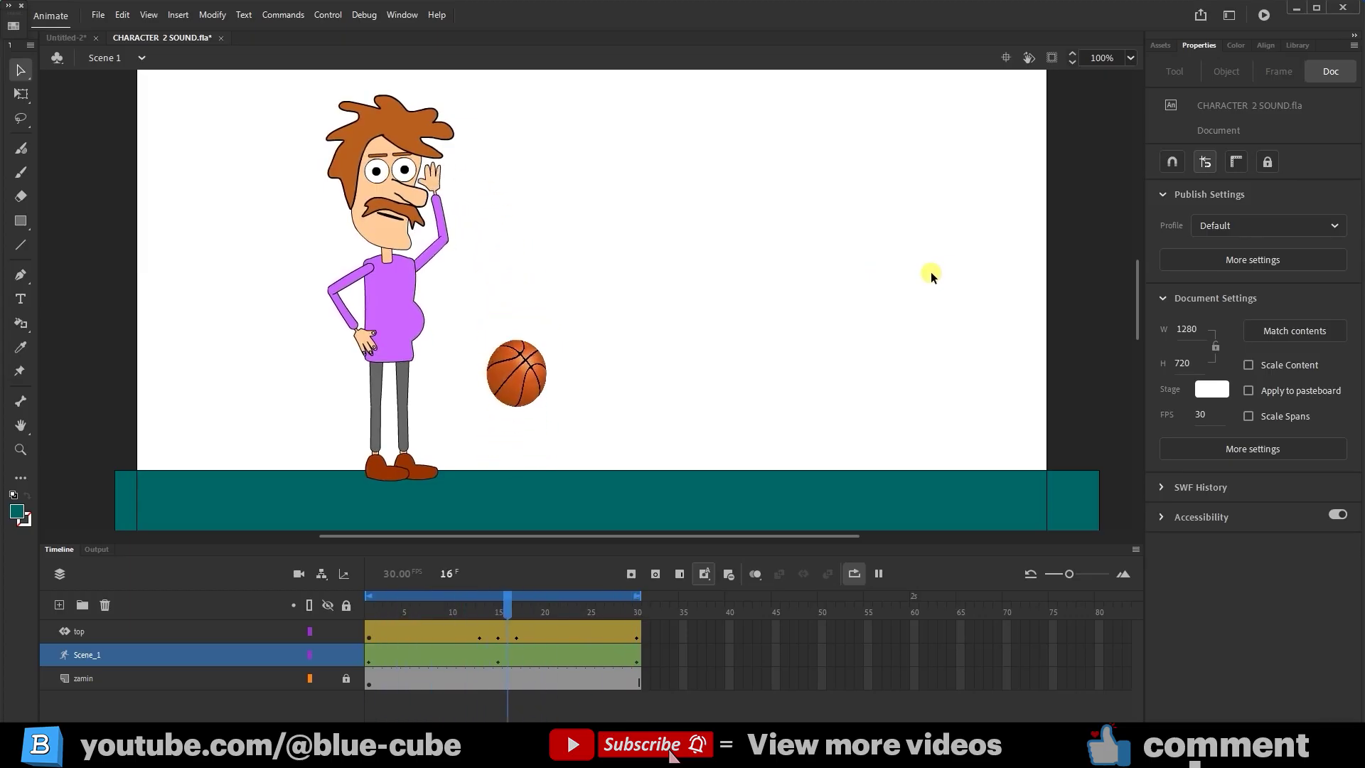
# Drag the torso bone at frame 15 so the character leans back while waving
pyautogui.click(368, 625)
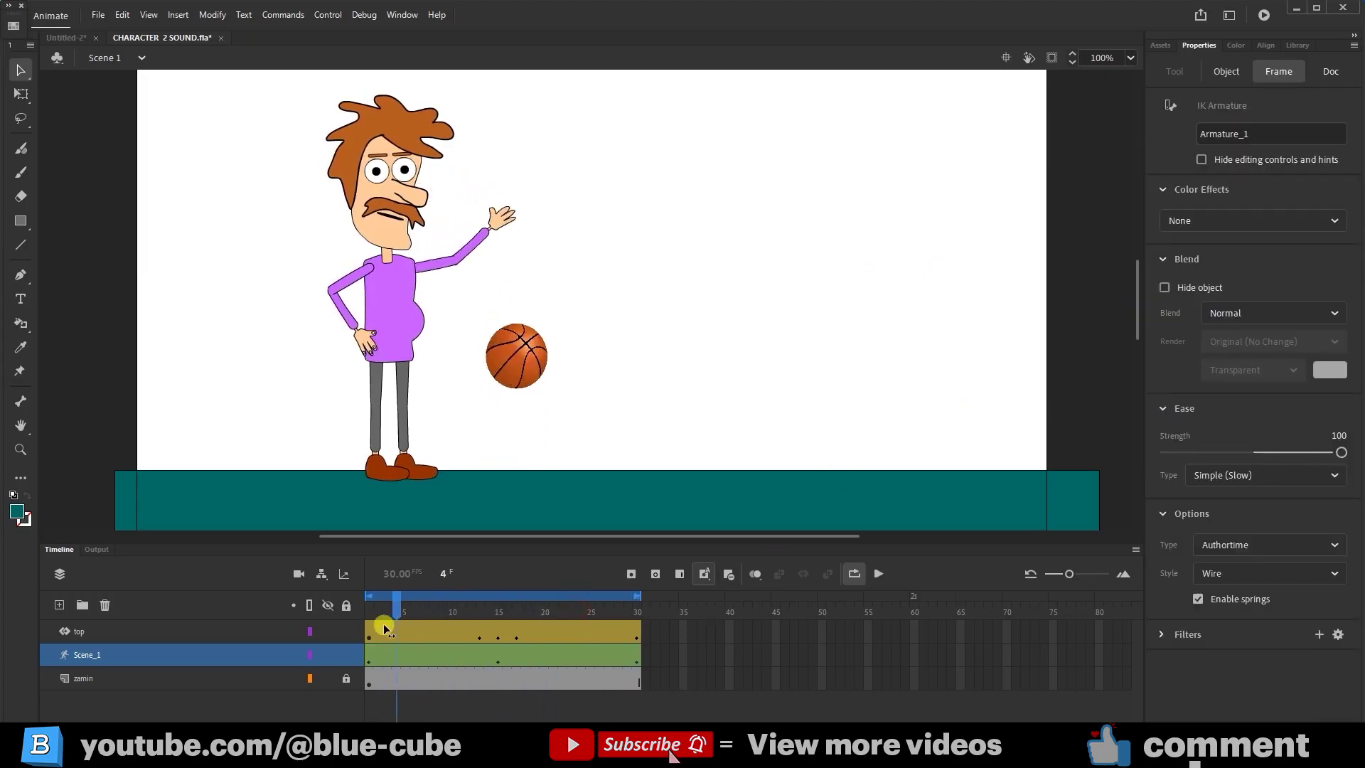
pyautogui.moveTo(374, 612); pyautogui.dragTo(498, 626)
pyautogui.click(21, 84)
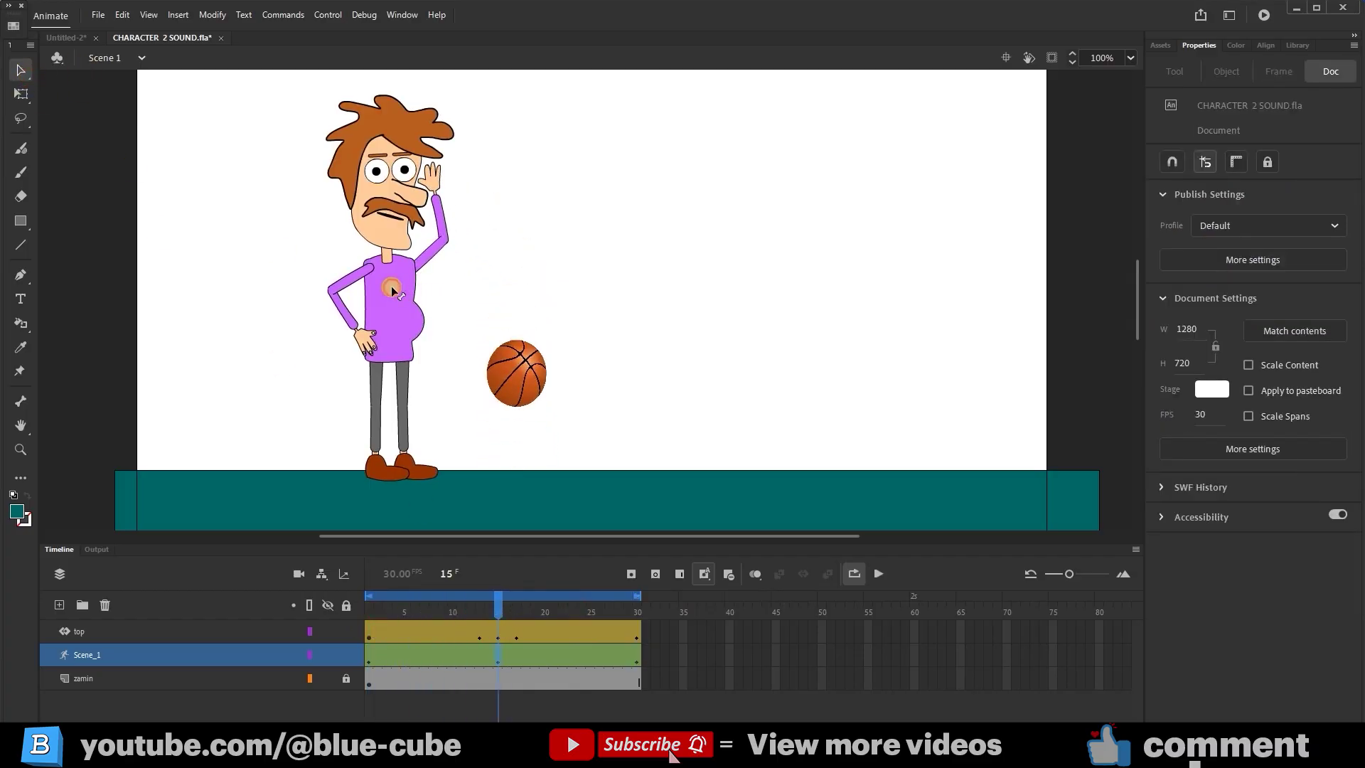
pyautogui.click(390, 288)
pyautogui.moveTo(388, 285)
pyautogui.mouseDown()
pyautogui.moveTo(399, 290)
pyautogui.moveTo(392, 274)
pyautogui.moveTo(376, 282)
pyautogui.mouseUp()
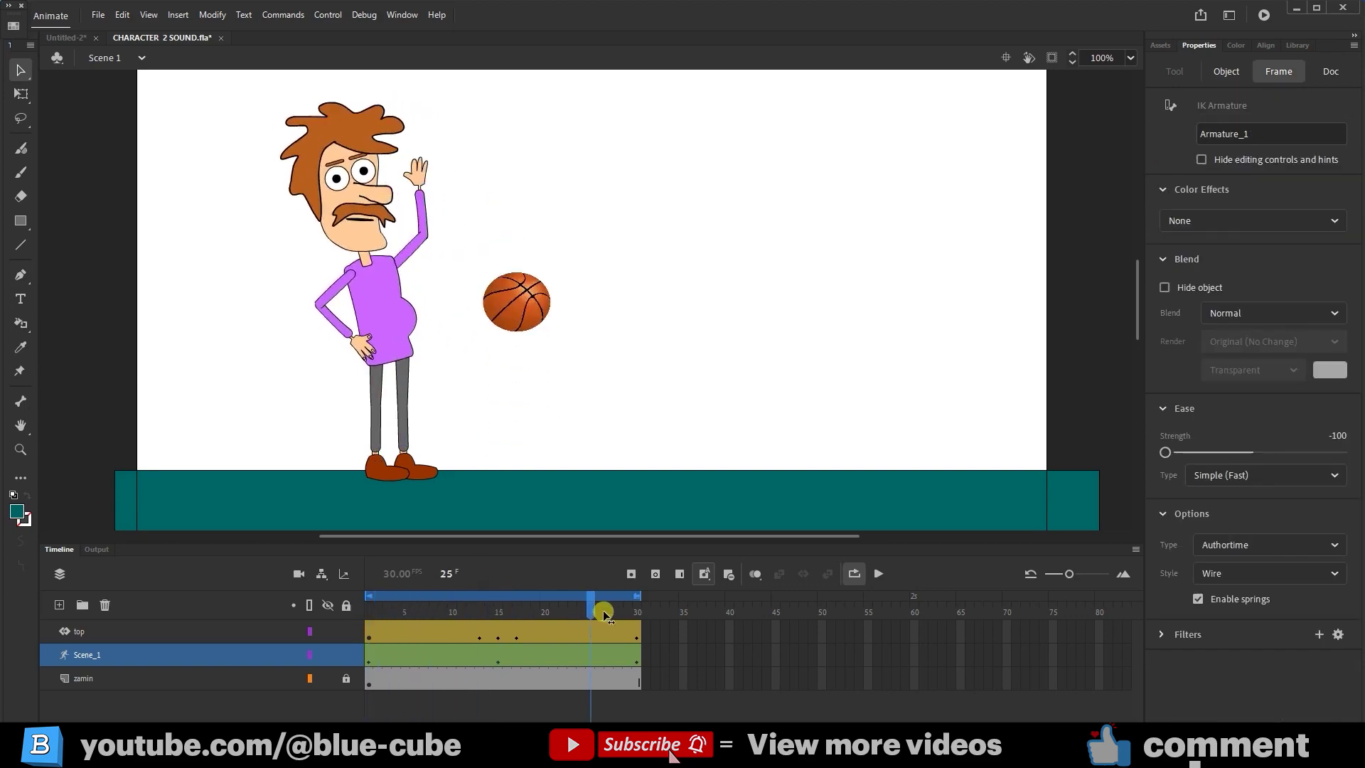
pyautogui.click(878, 604)
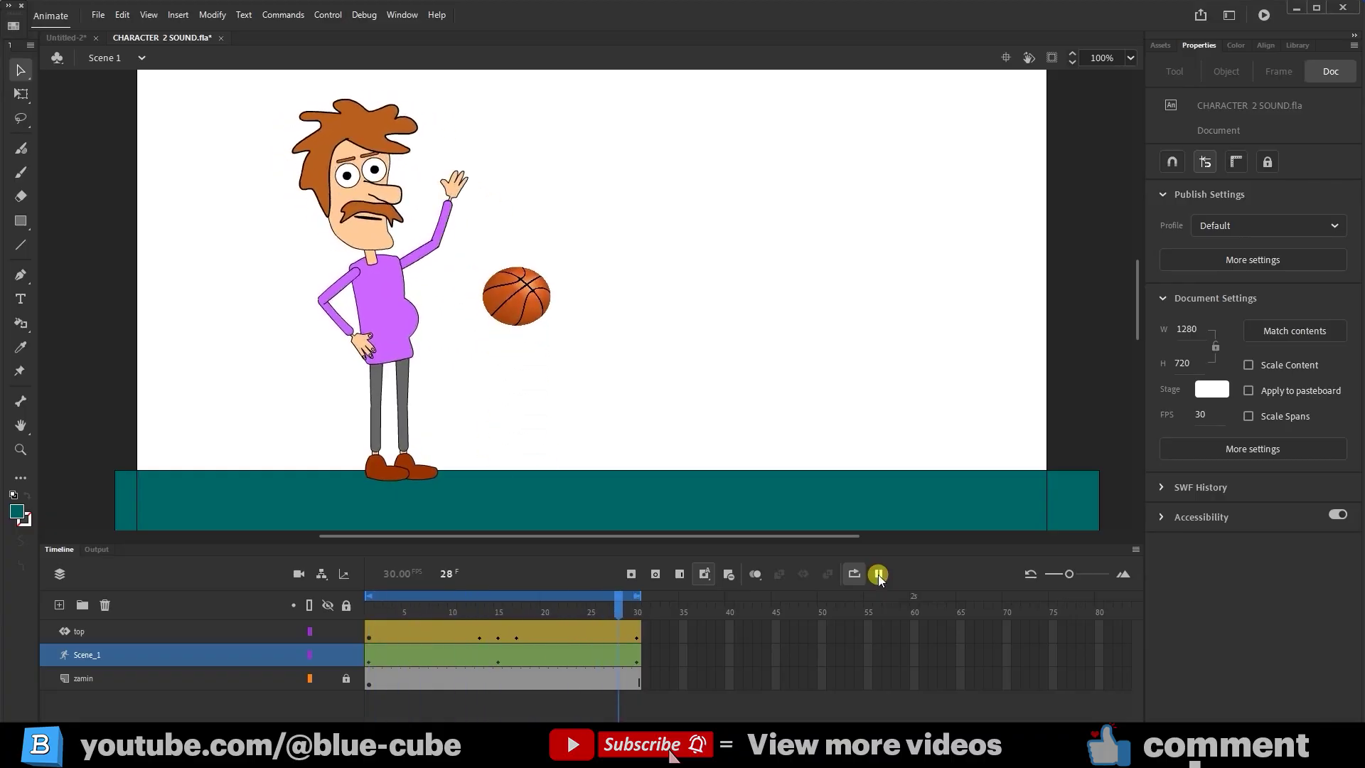
# Run Test Movie (Ctrl+Enter) to export the loop as an SWF preview
pyautogui.hotkey('ctrl', 'Return')
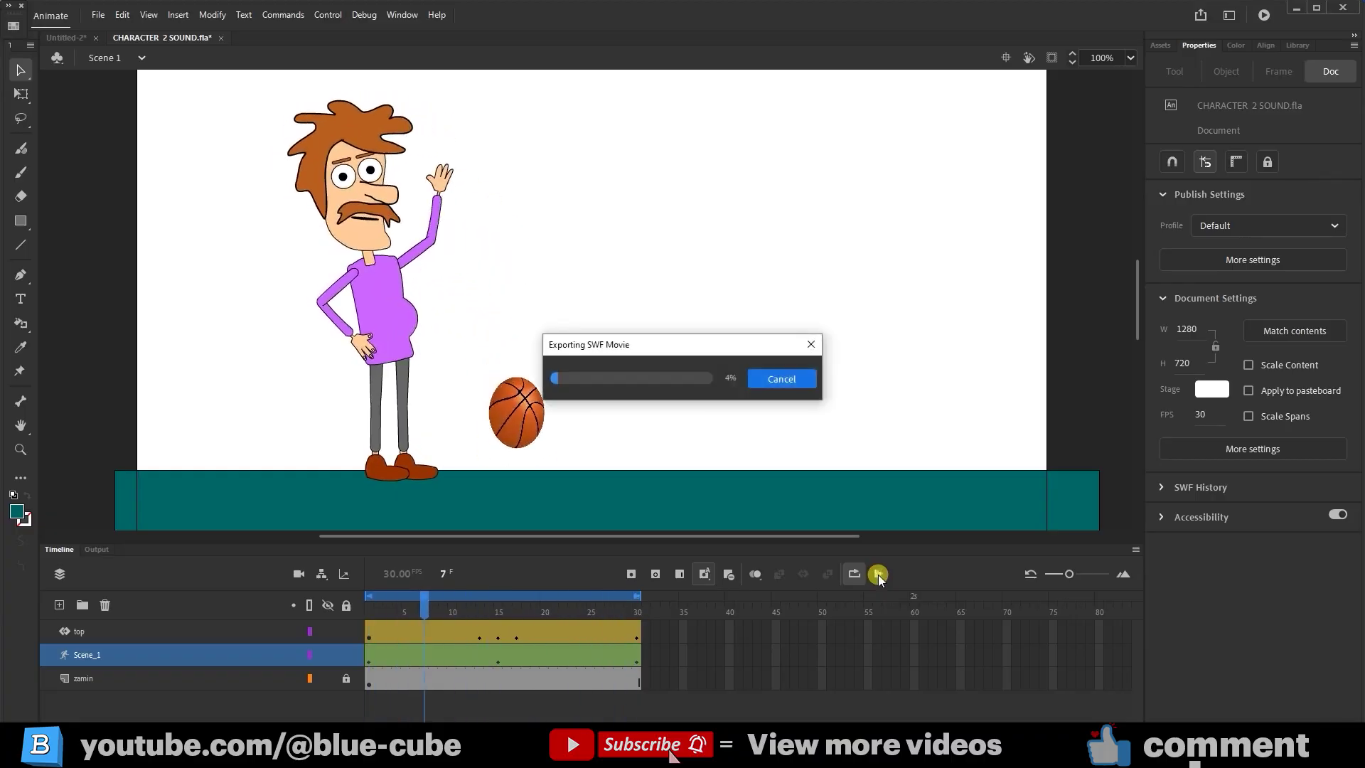